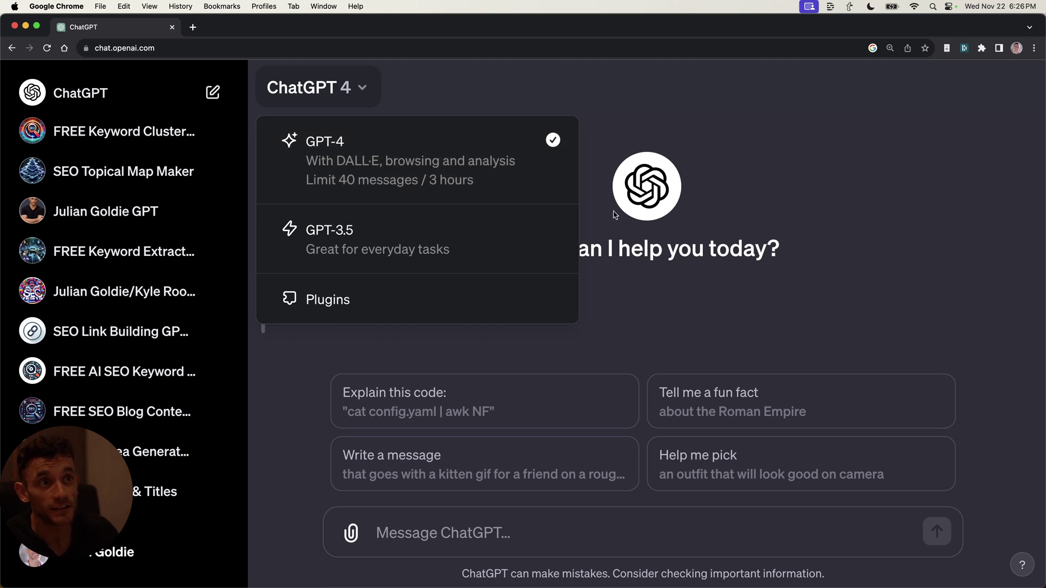
Close the model list, scroll the sidebar's custom GPTs, view Explore GPTs, then return home
click(54, 202)
scroll(60, 262, down, 3)
scroll(64, 317, down, 4)
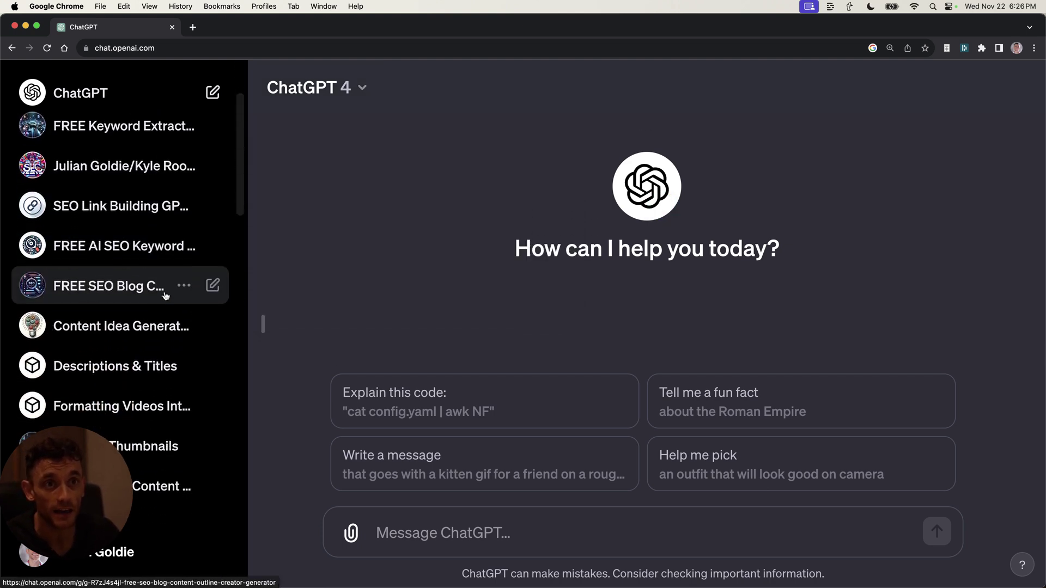
scroll(136, 337, down, 3)
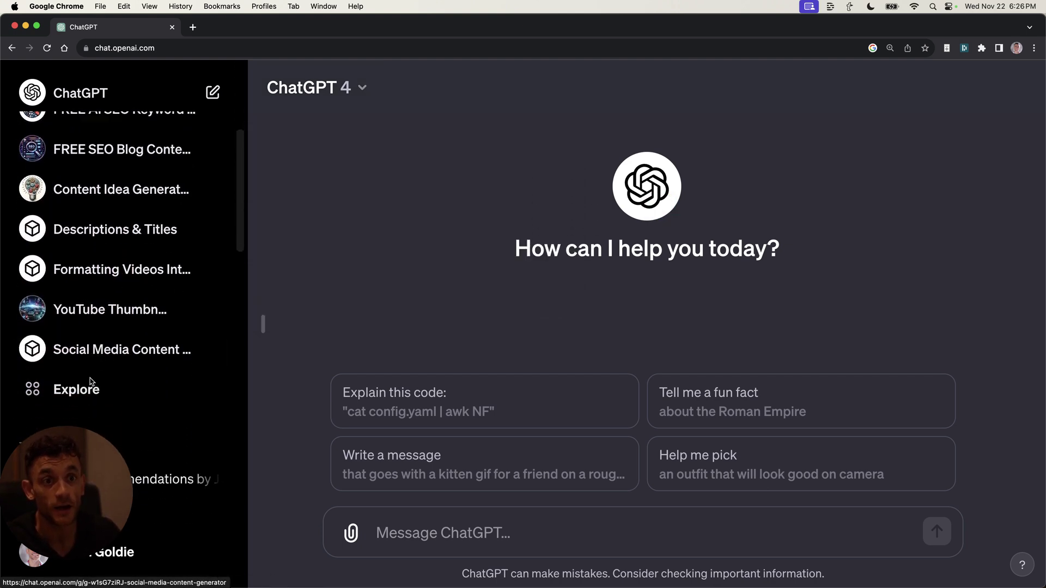
click(109, 349)
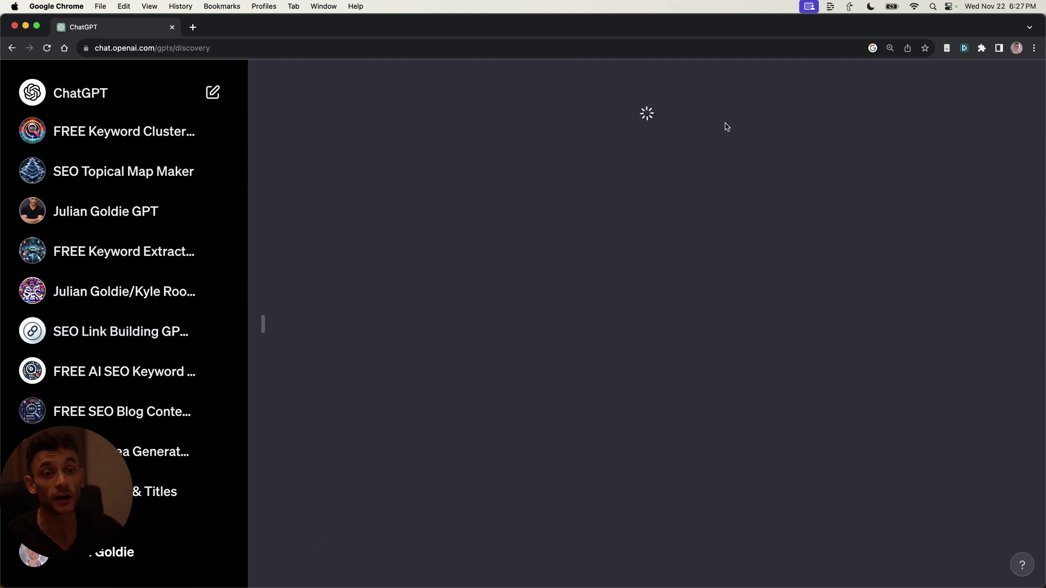
click(106, 100)
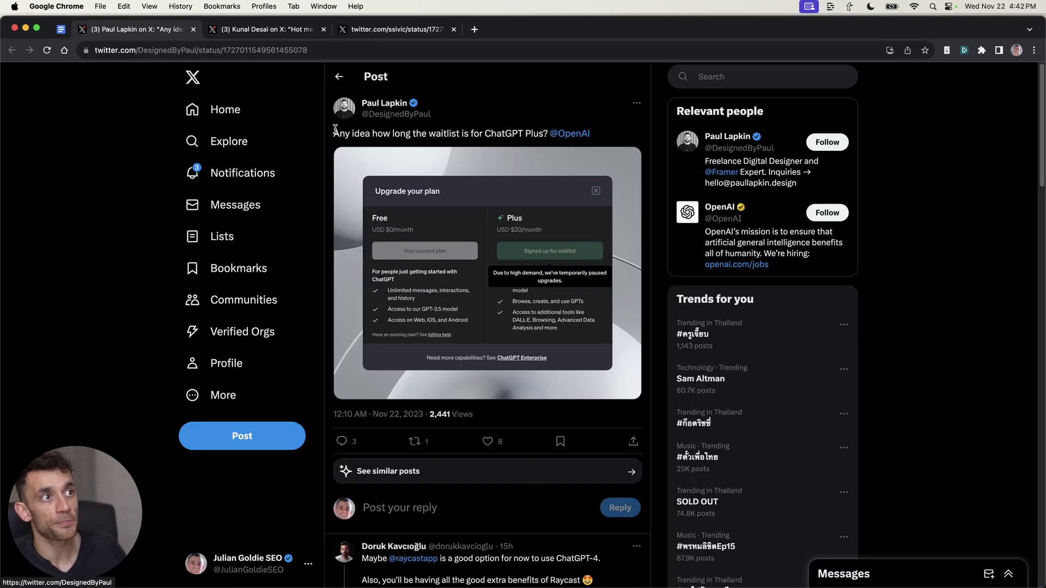
Select the waitlist question, view its screenshot full size, then enlarge the hot-mess complaint tweet
drag(334, 131, 576, 133)
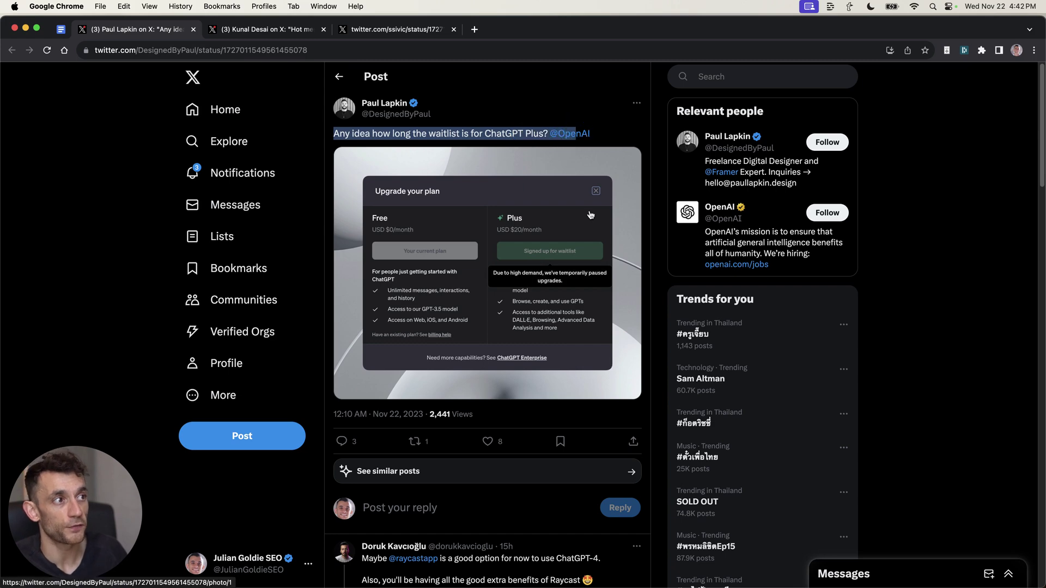
click(490, 206)
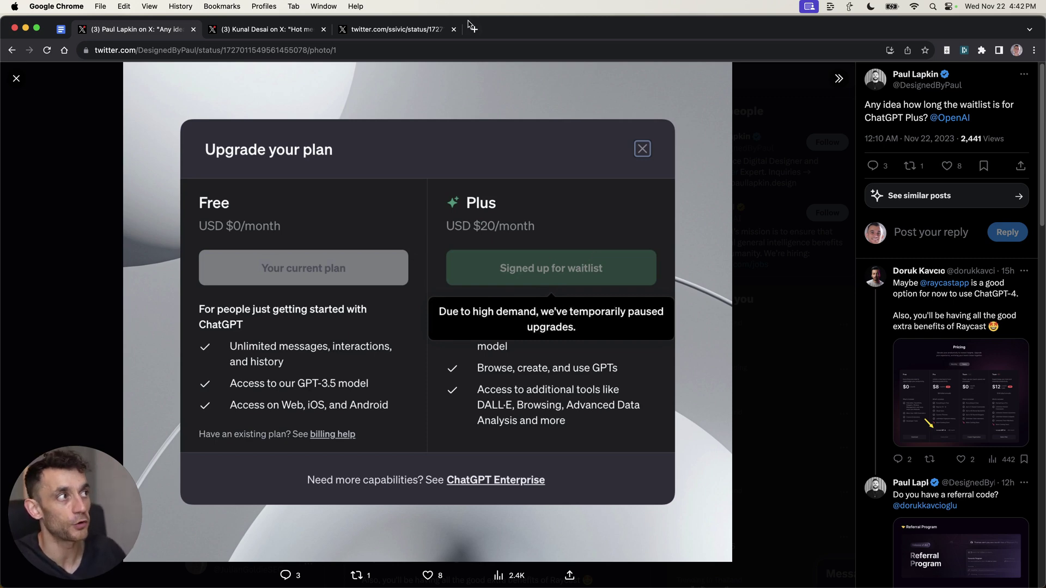
click(284, 27)
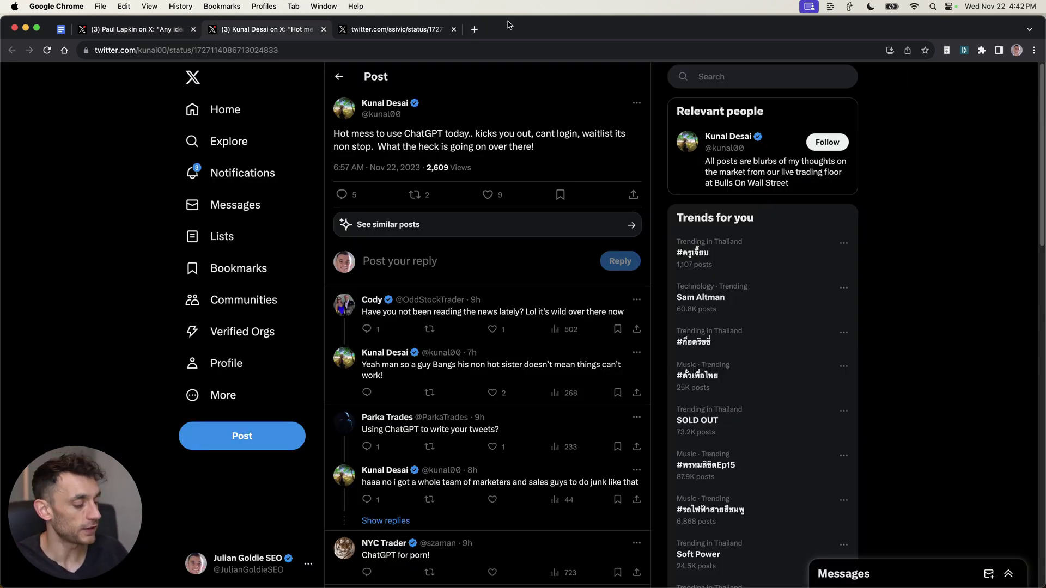
key(super+equal)
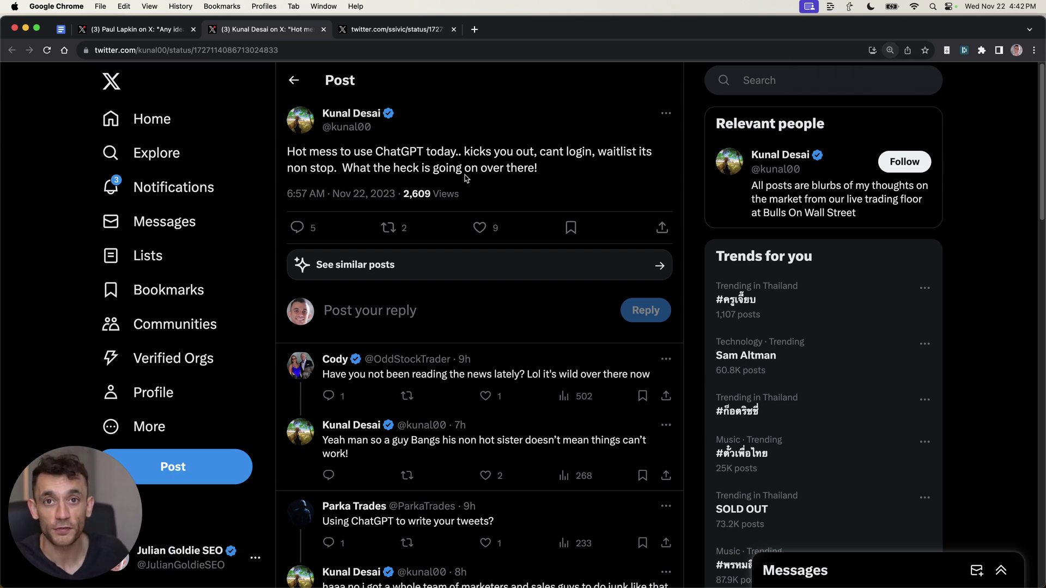
Close the hot-mess tweet, then read and close the second complaint tweet
key(super+w)
key(super+equal)
key(super+equal)
key(super+equal)
drag(533, 187, 218, 205)
click(670, 199)
key(super+w)
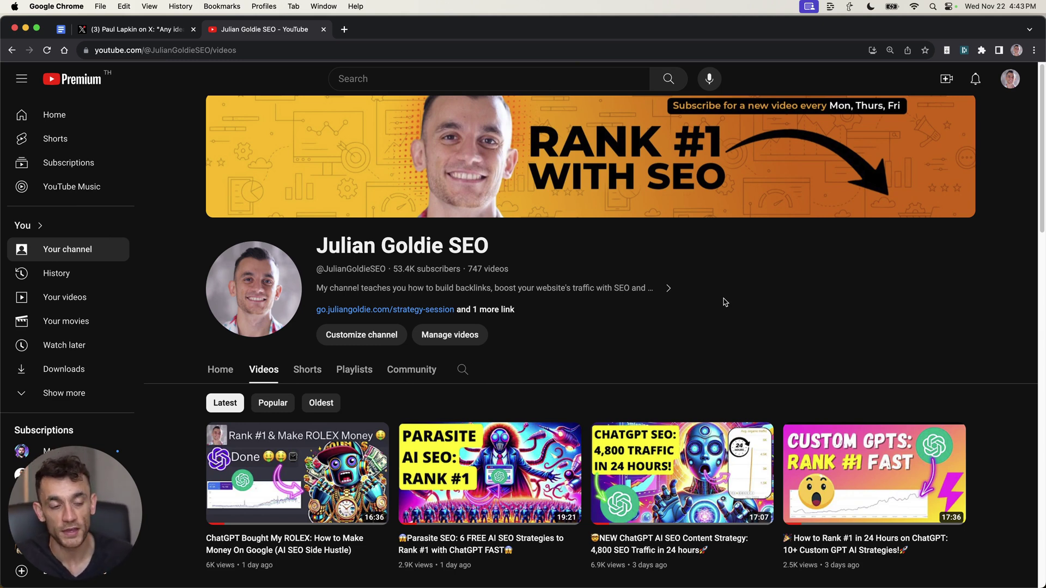
Load chat.openai.com in a new browser tab
key(super+t)
text(chat.openai.com)
key(Return)
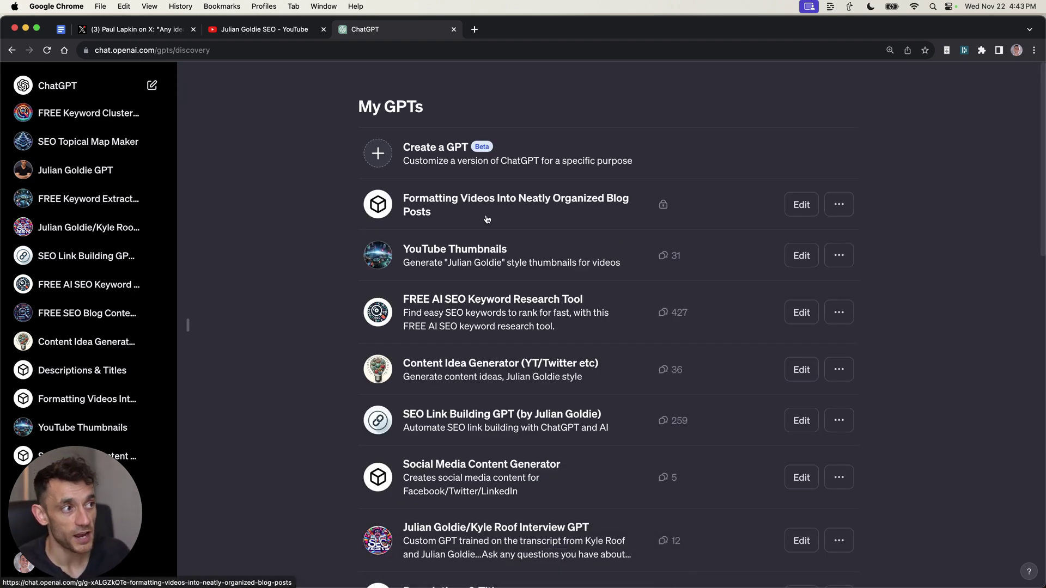
Scroll up and down through the My GPTs list of custom GPTs
scroll(565, 279, down, 2)
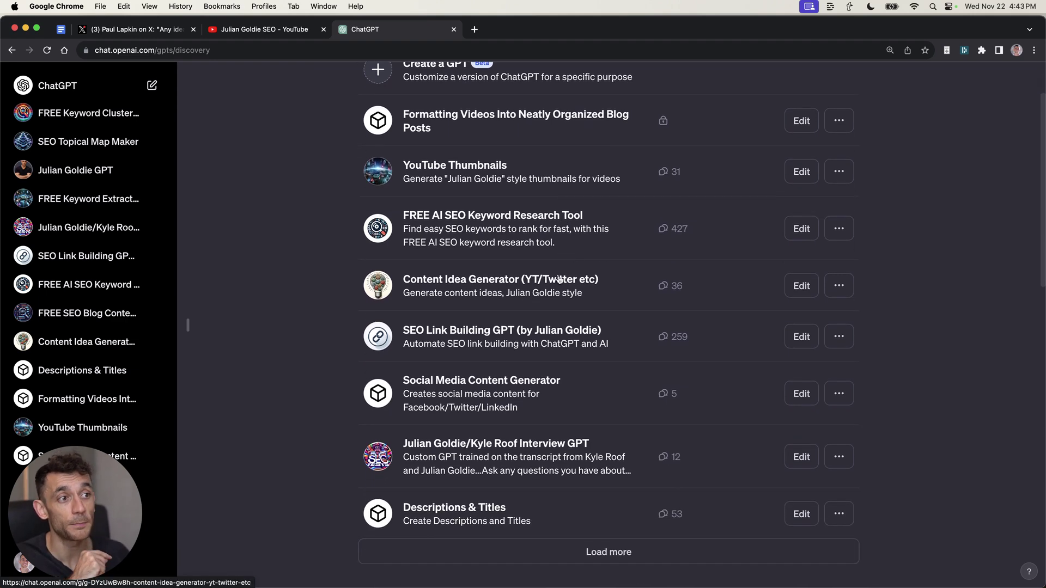
scroll(579, 297, down, 5)
scroll(579, 297, up, 8)
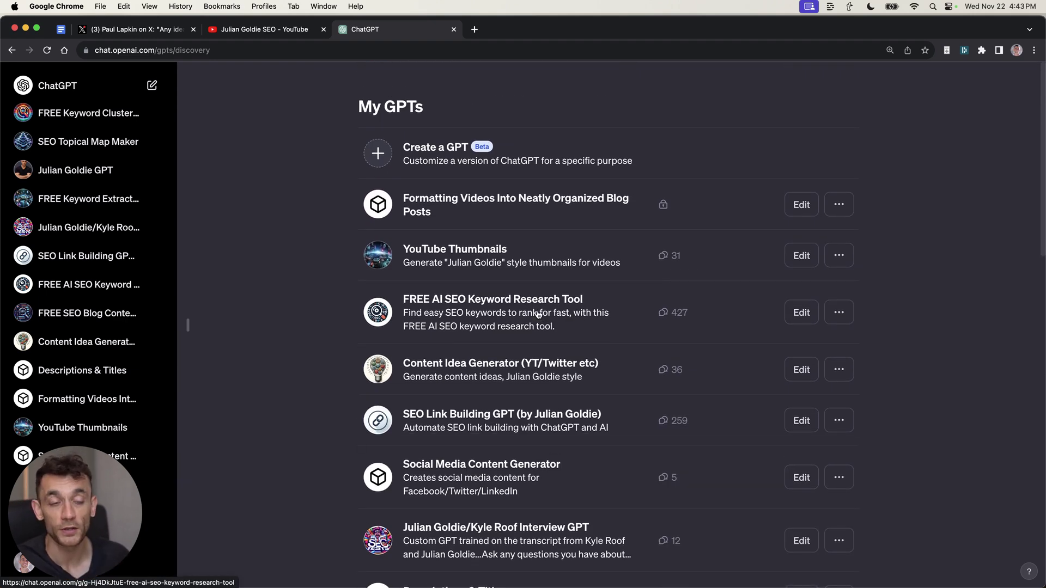
scroll(523, 283, down, 1)
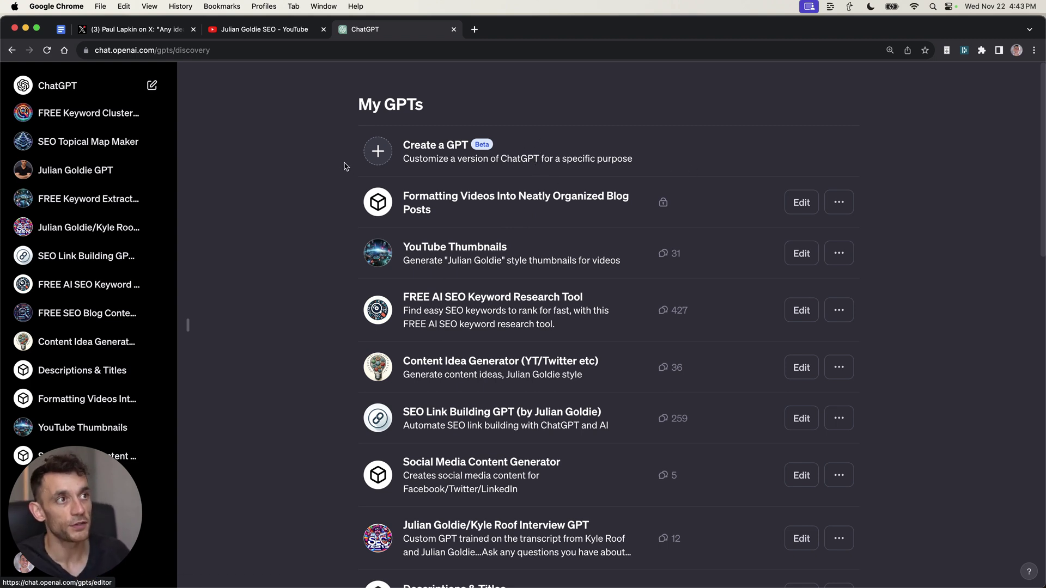
scroll(325, 427, down, 1)
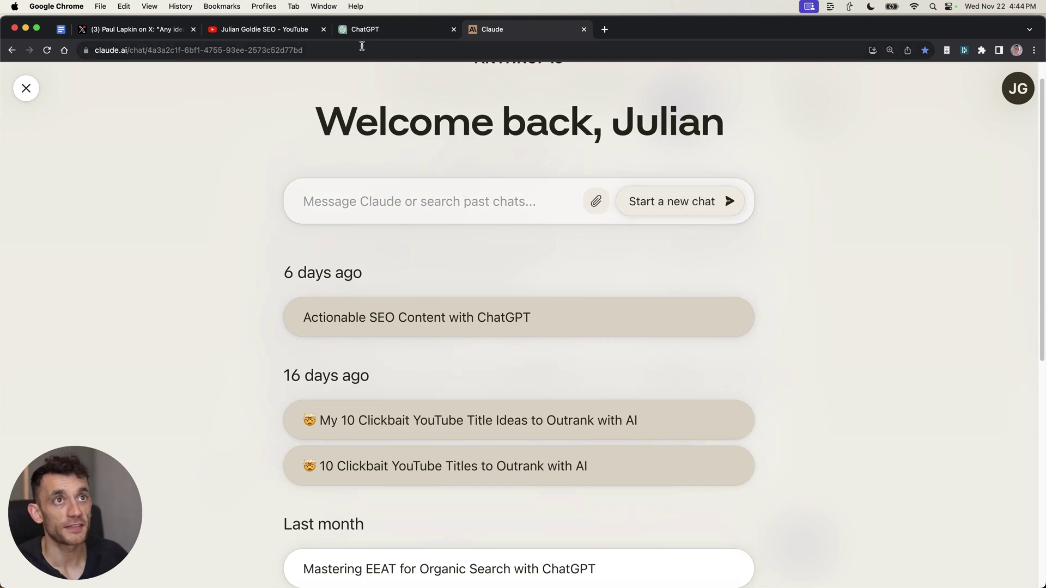
Select and dismiss the Claude page address, then open a new tab to search Claude AI
click(339, 45)
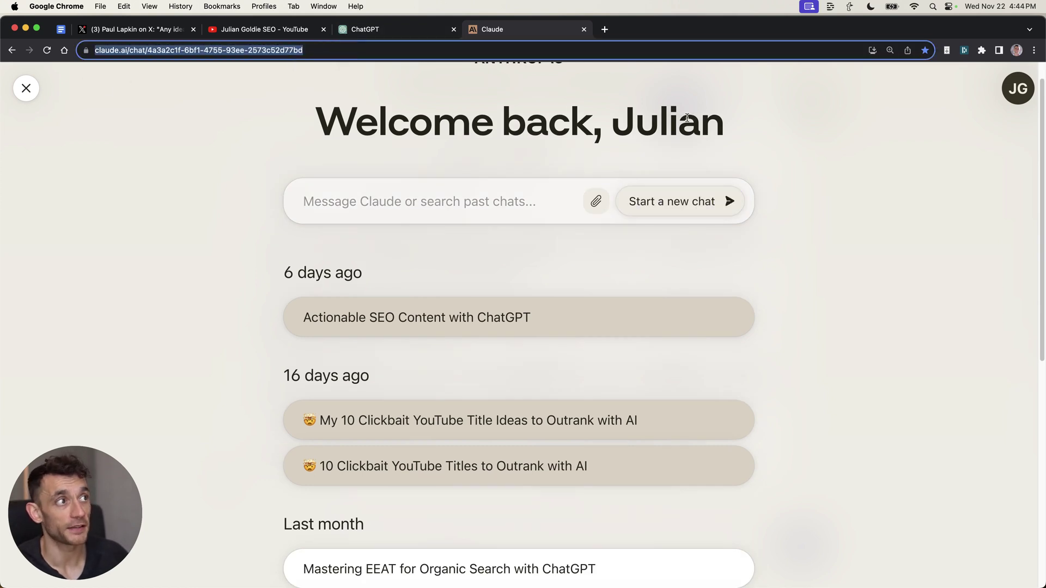
scroll(545, 93, up, 1)
click(520, 88)
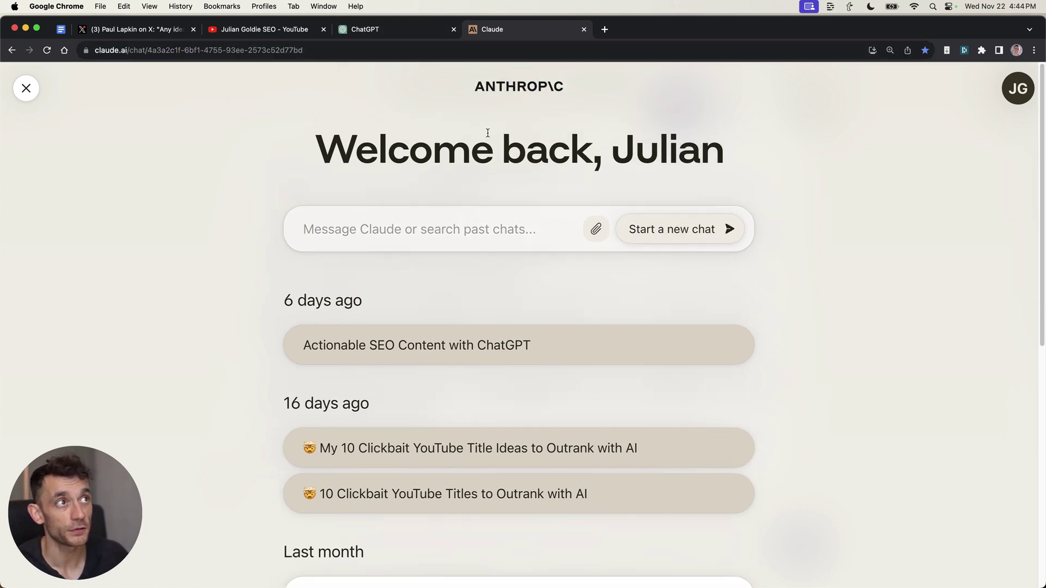
key(super+t)
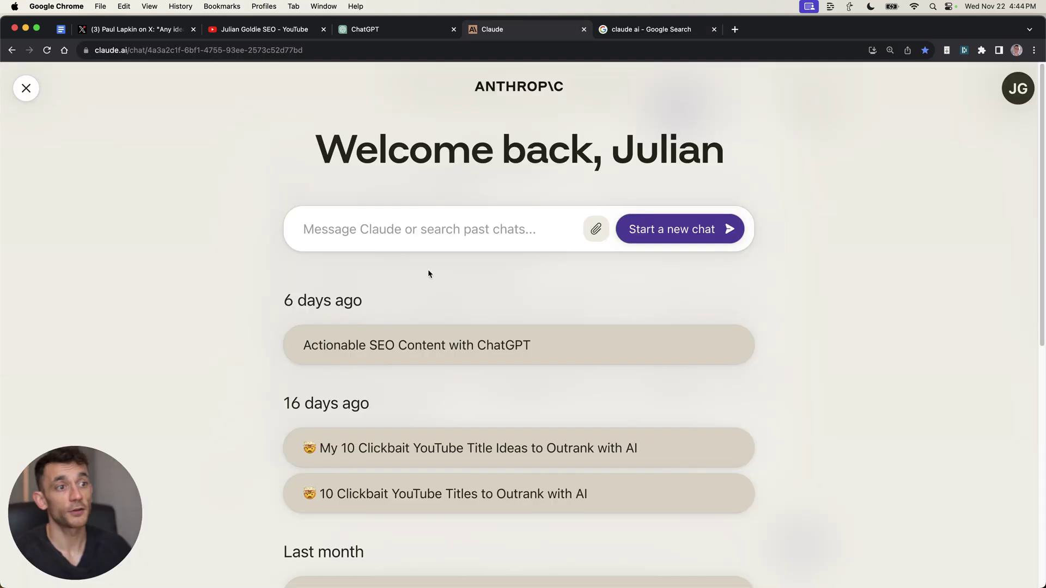
scroll(446, 360, down, 2)
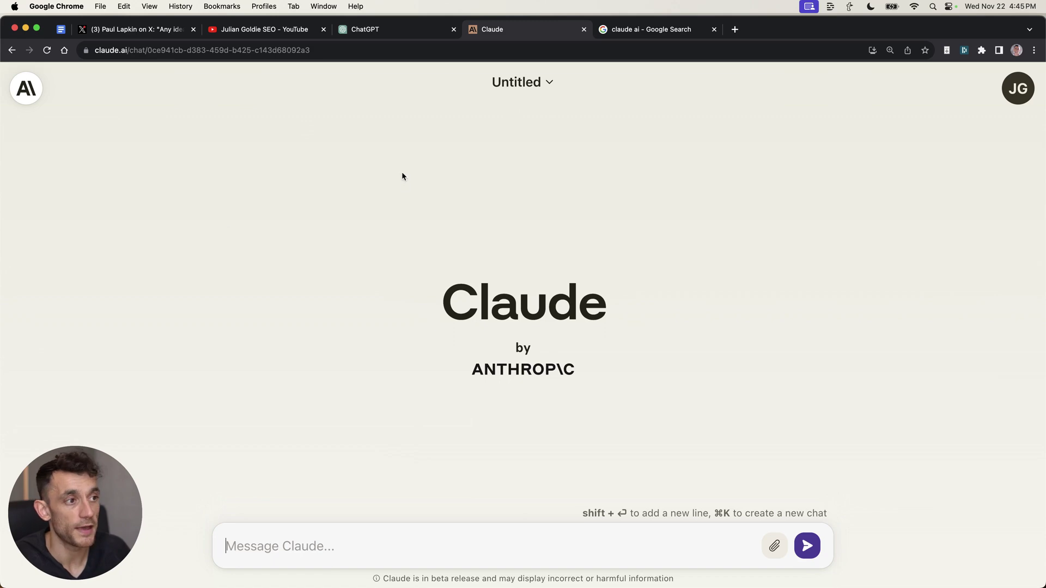
Highlight the Claude by Anthropic title and logo line, then switch to the prompts document
drag(434, 230, 706, 457)
click(179, 244)
drag(382, 363, 655, 399)
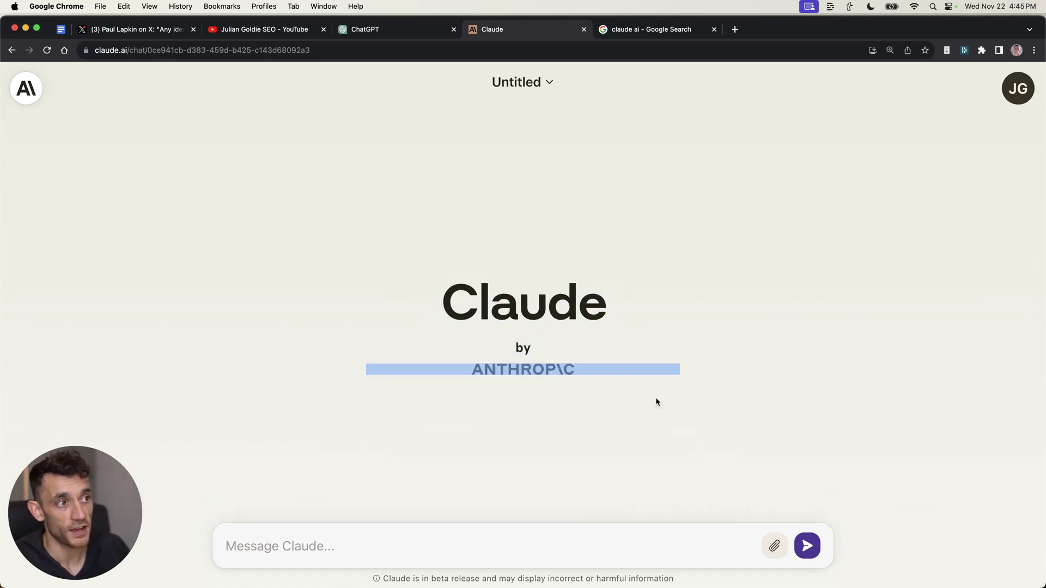
click(656, 400)
click(631, 24)
scroll(467, 352, down, 2)
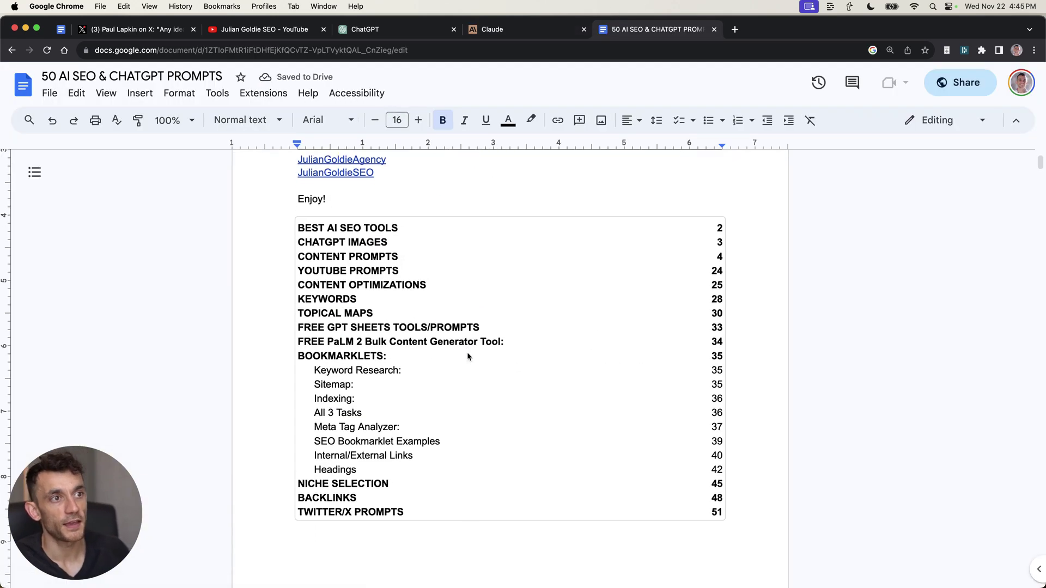
Copy the first new-article content prompt from the doc and send it to Claude
click(367, 240)
click(381, 251)
drag(298, 247, 514, 541)
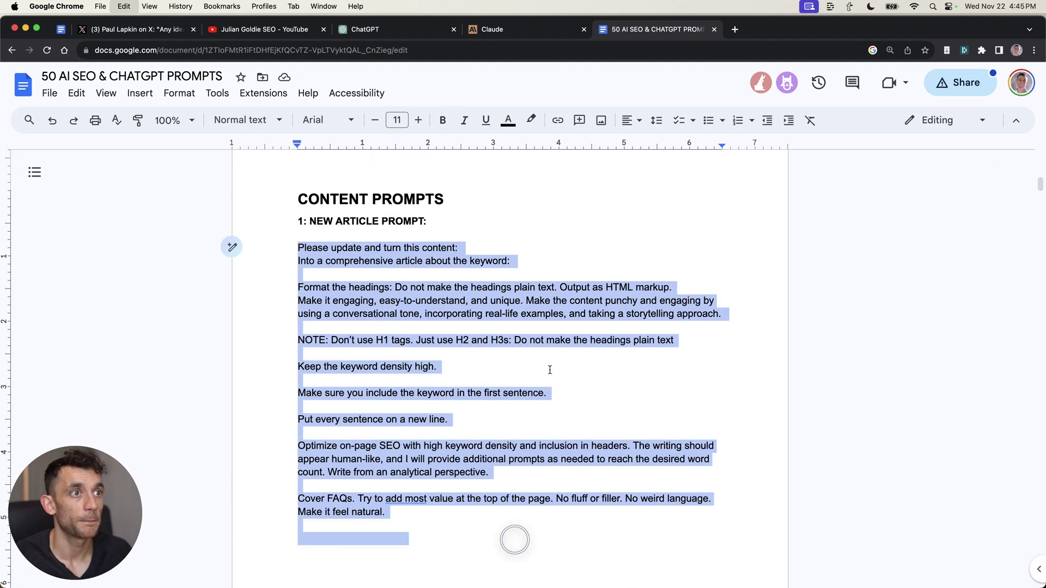
key(super+c)
click(492, 29)
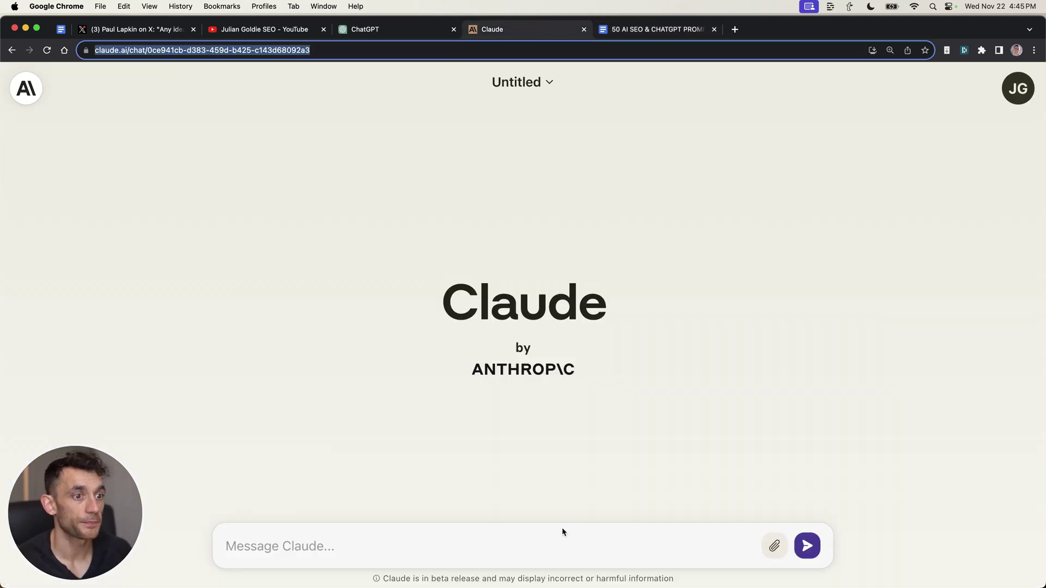
key(super+v)
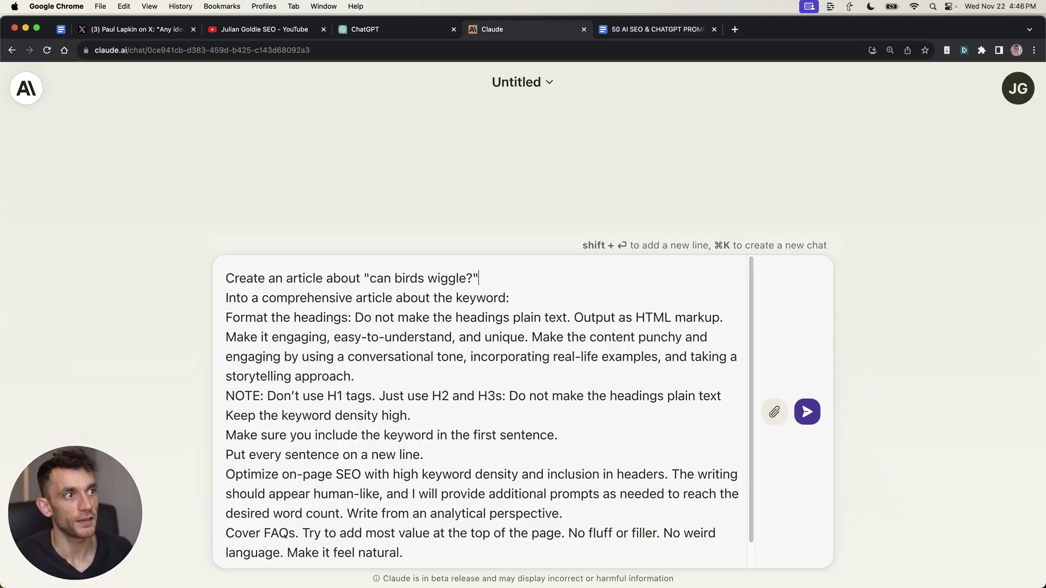
key(Return)
Zoom out the Claude chat, select the whole prompts document, and return to Claude
key(super+minus)
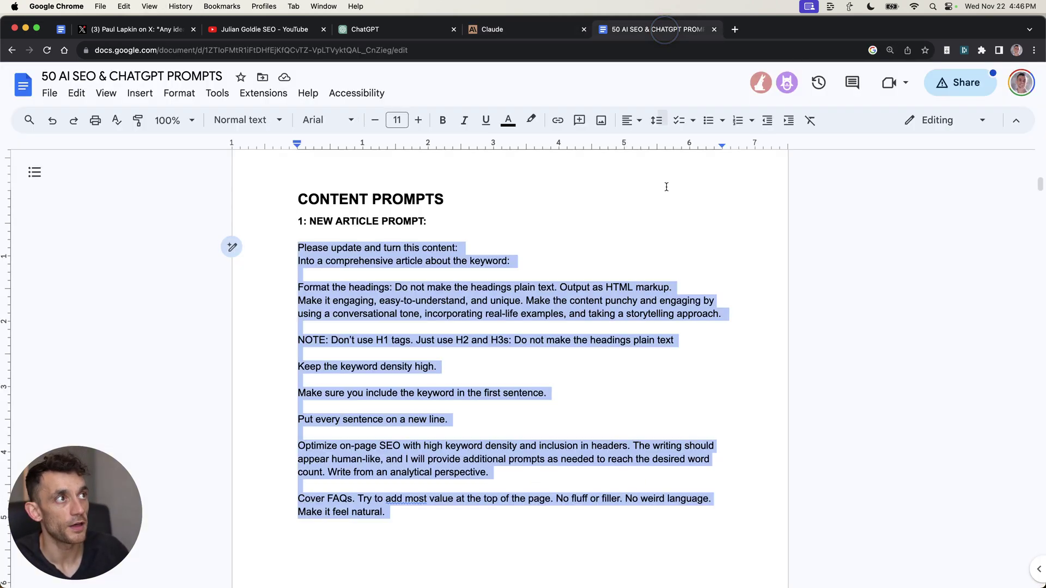
click(653, 29)
click(373, 295)
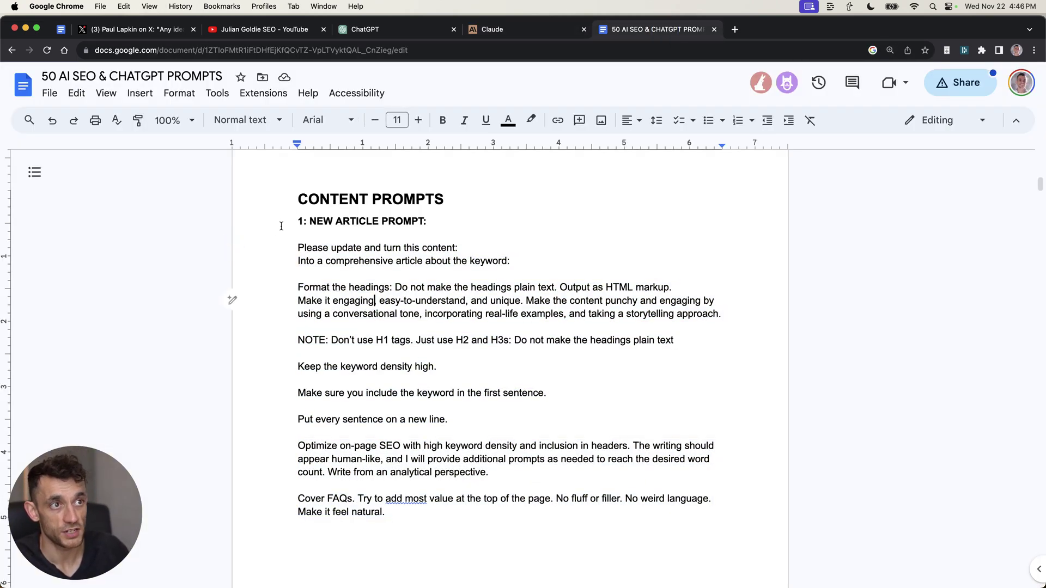
key(super+a)
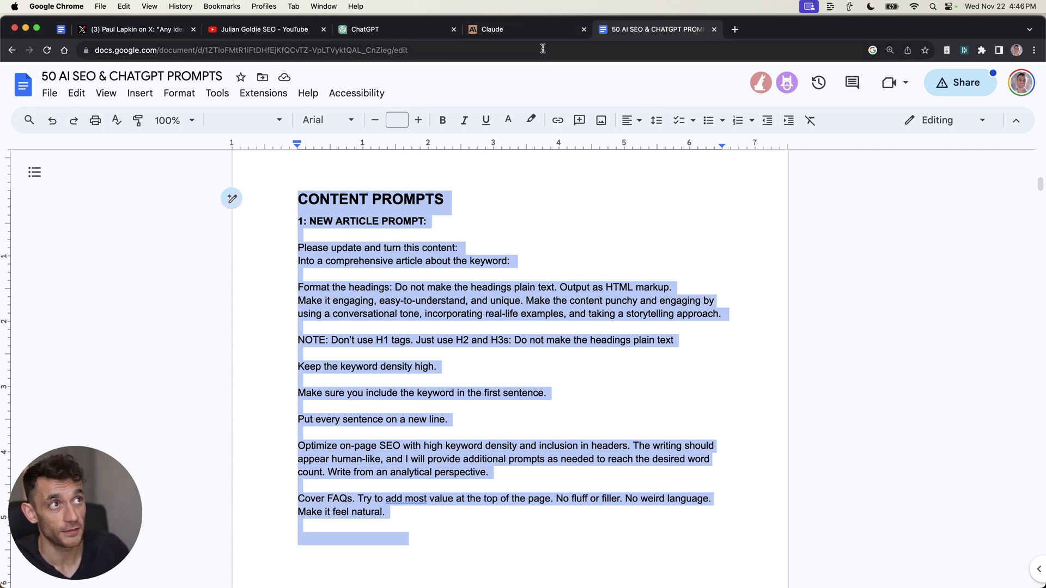
click(543, 29)
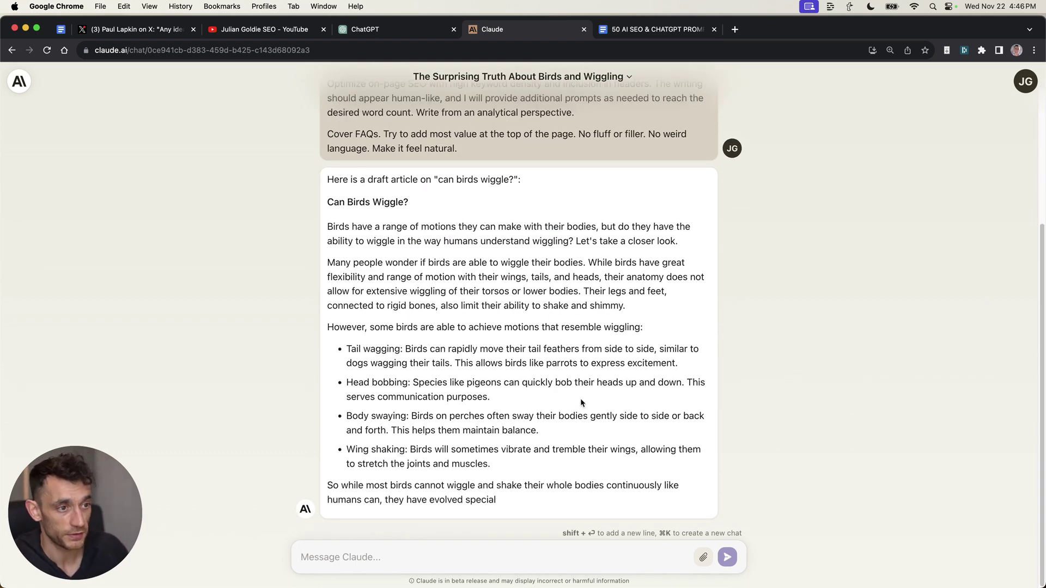
Review the sent birds-wiggle prompt in Claude with the page enlarged
scroll(581, 403, up, 5)
triple_click(506, 273)
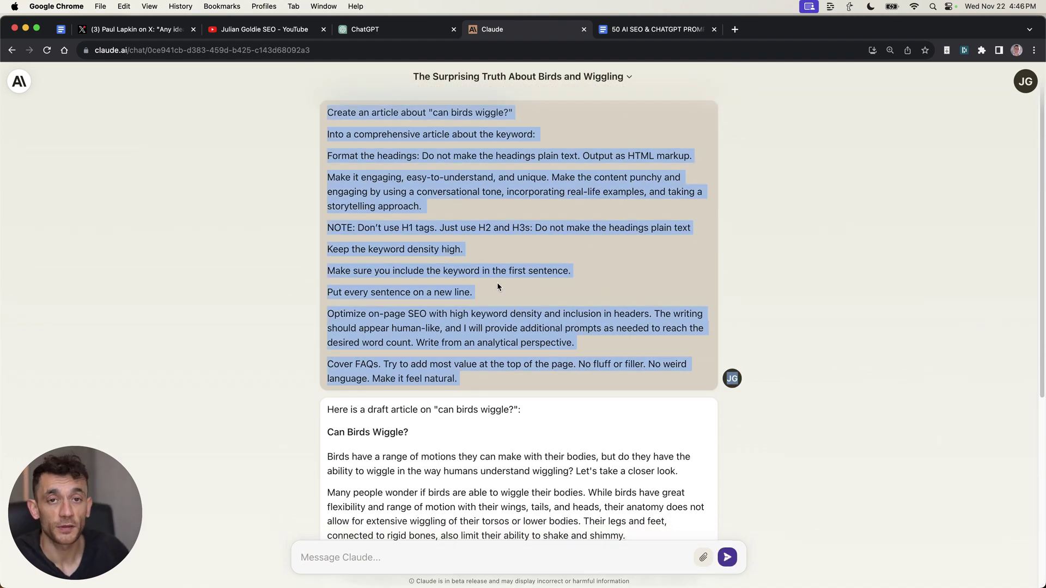
click(498, 288)
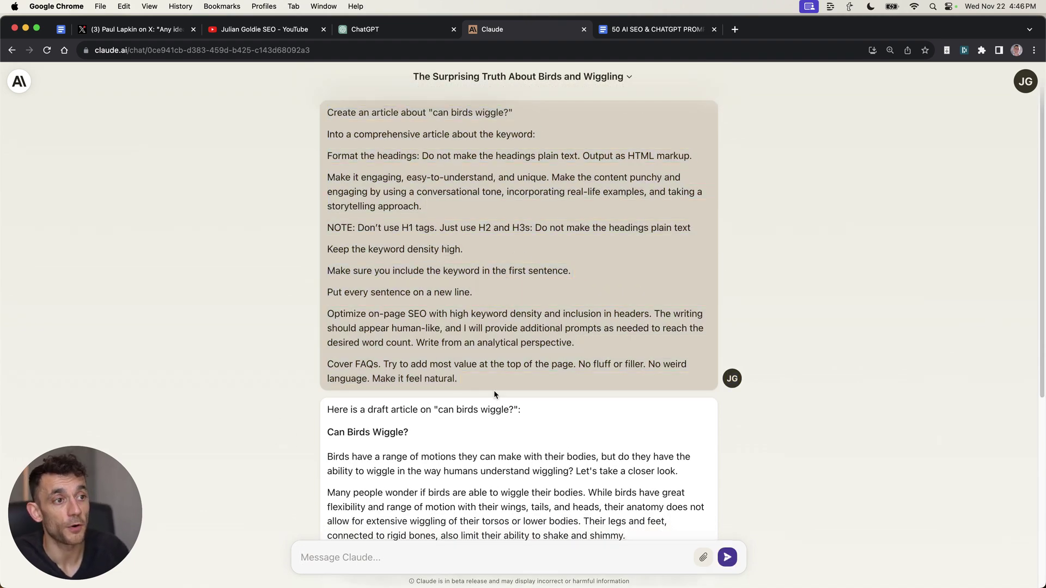
key(super+equal)
scroll(595, 175, down, 3)
scroll(350, 260, up, 3)
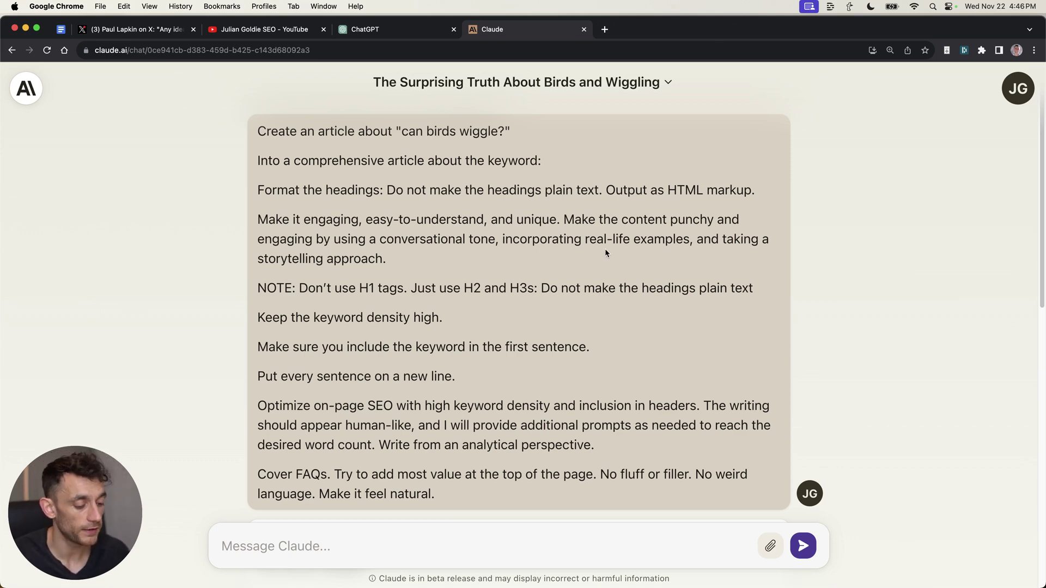
Open Poe's website in a new browser tab
key(super+t)
text(poe)
key(Return)
click(526, 32)
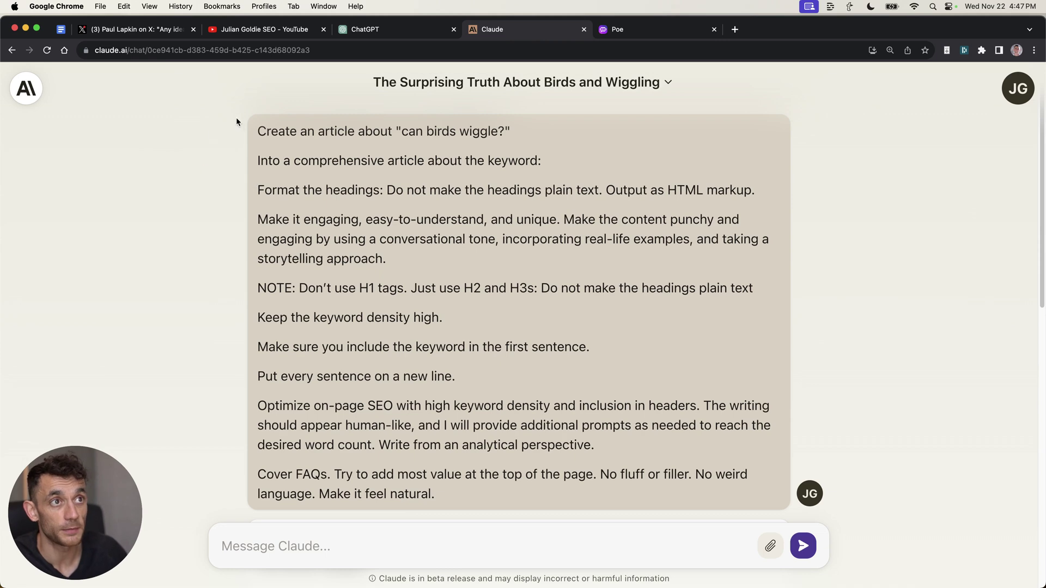
click(659, 28)
Close the X post tab and return to Poe's home page
click(467, 25)
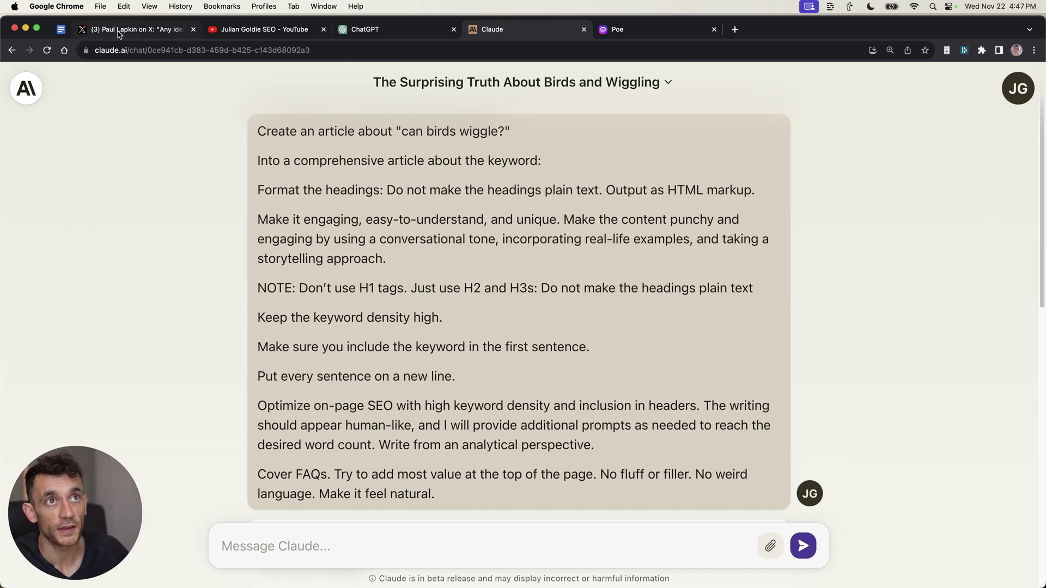
middle_click(150, 30)
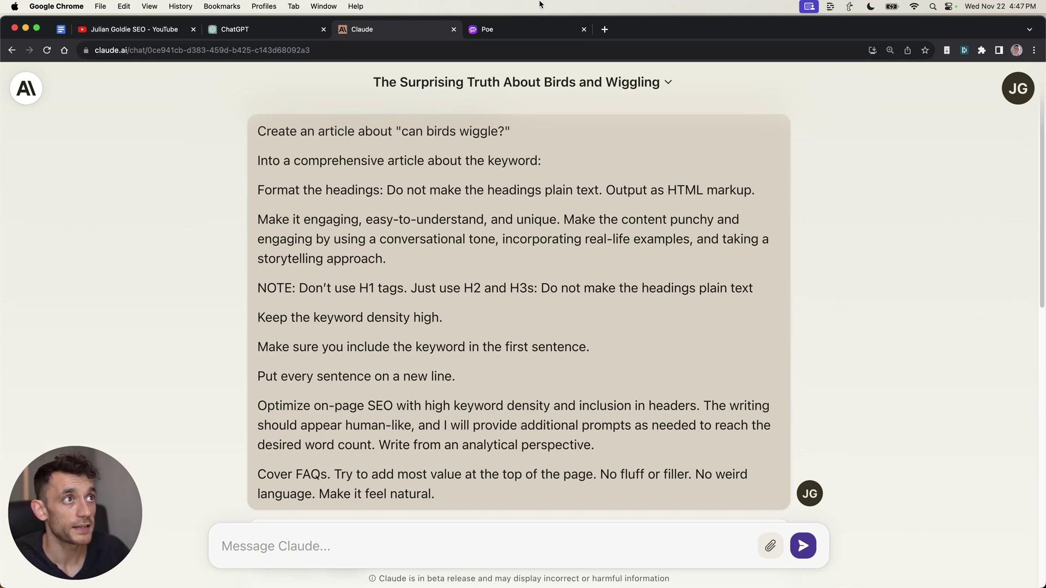
click(556, 28)
click(795, 141)
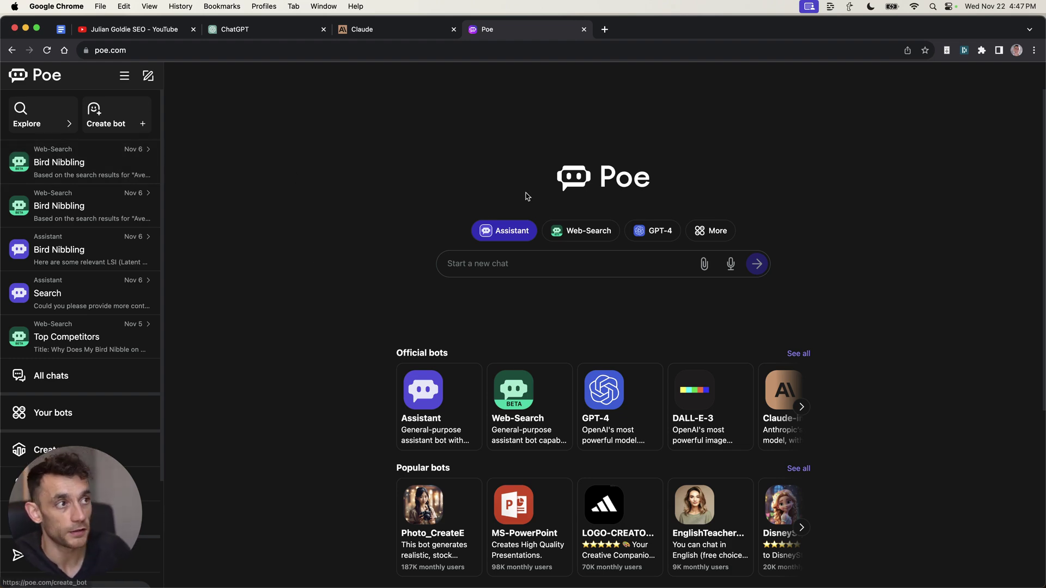
Browse Poe's official bots and open Web-Search and GPT-4 in background tabs
click(35, 122)
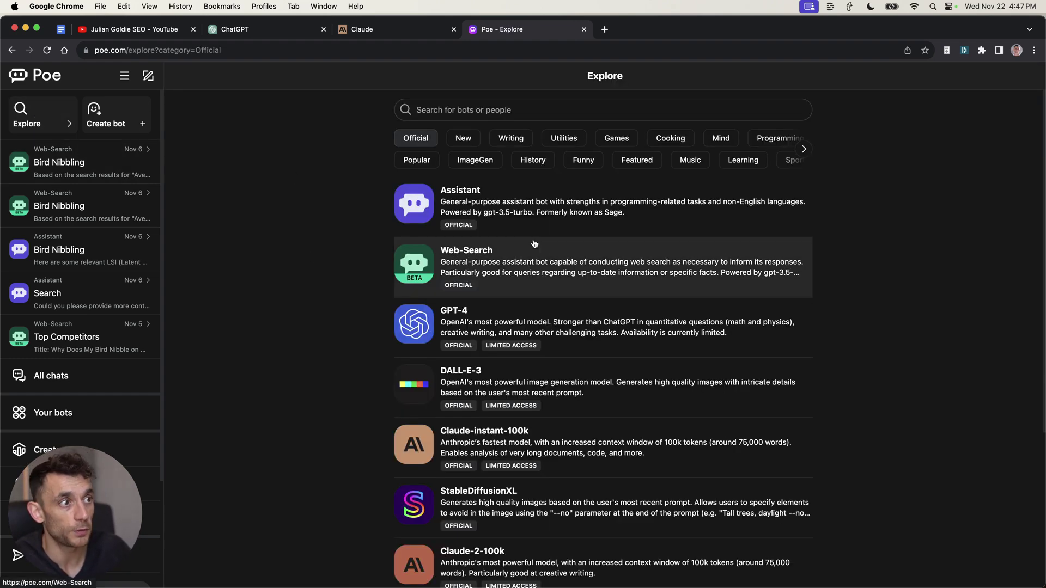
scroll(388, 357, down, 12)
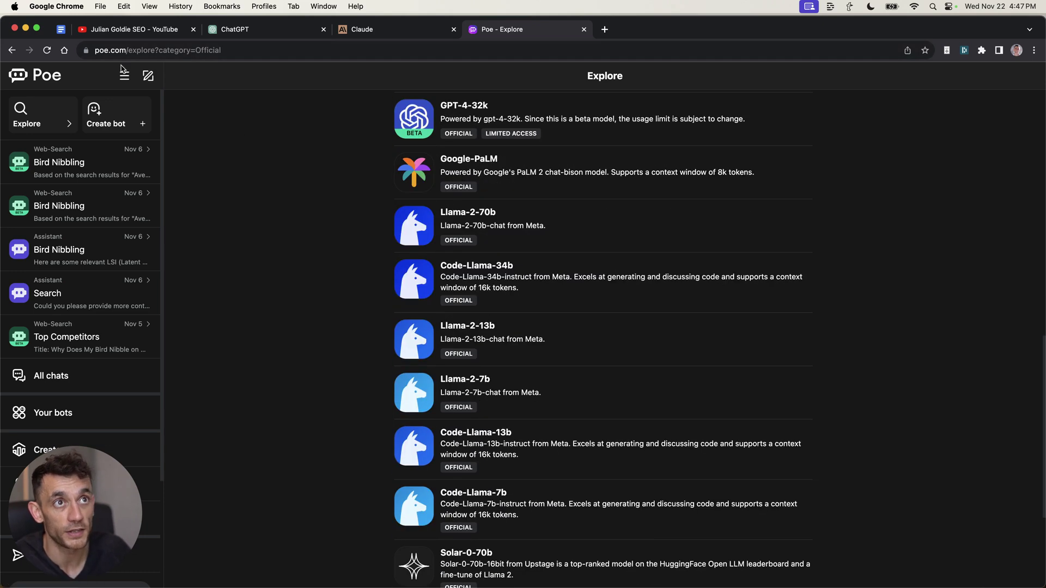
scroll(523, 272, up, 12)
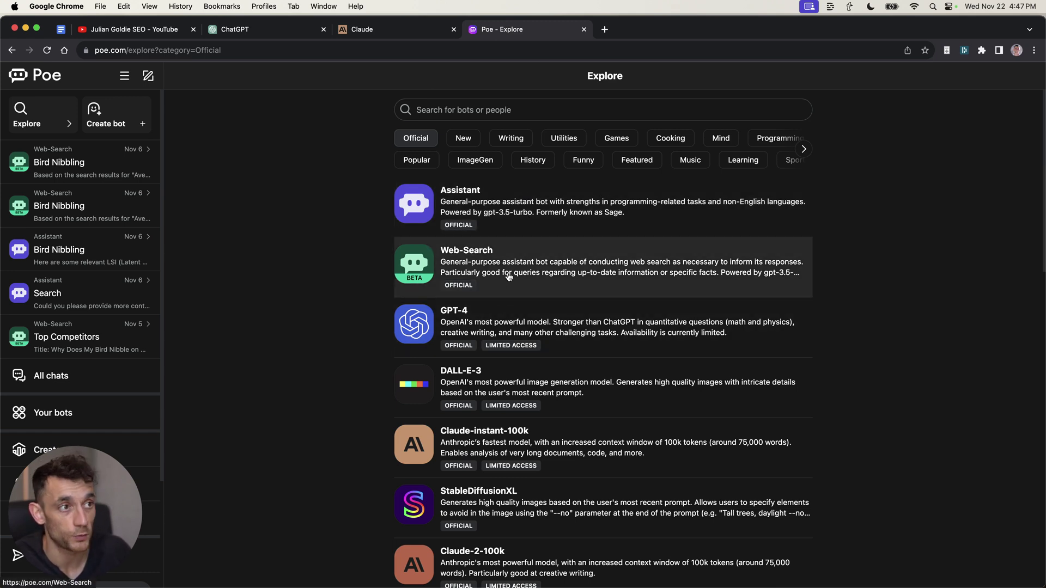
super+click(514, 253)
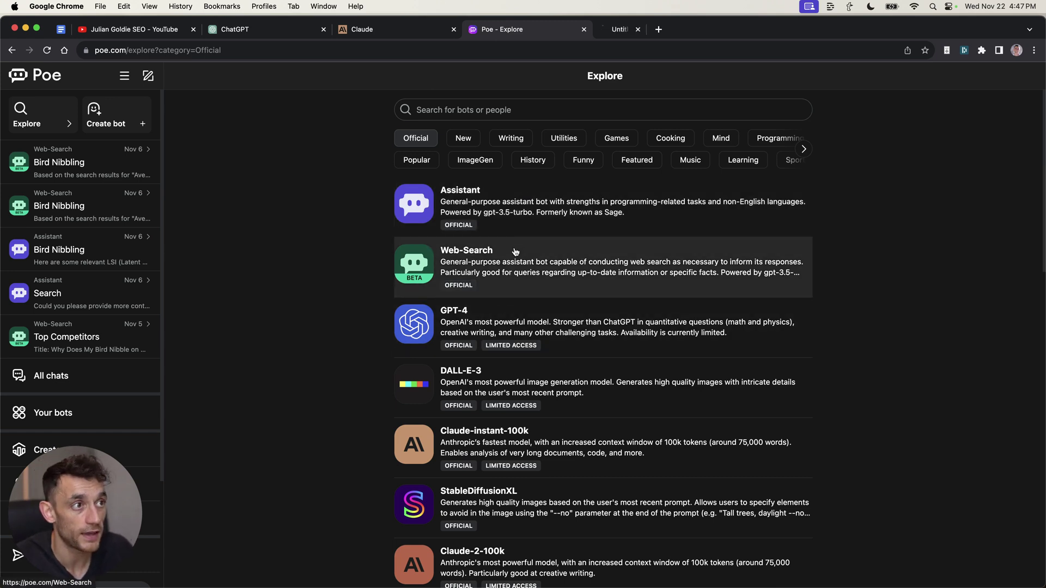
super+click(497, 315)
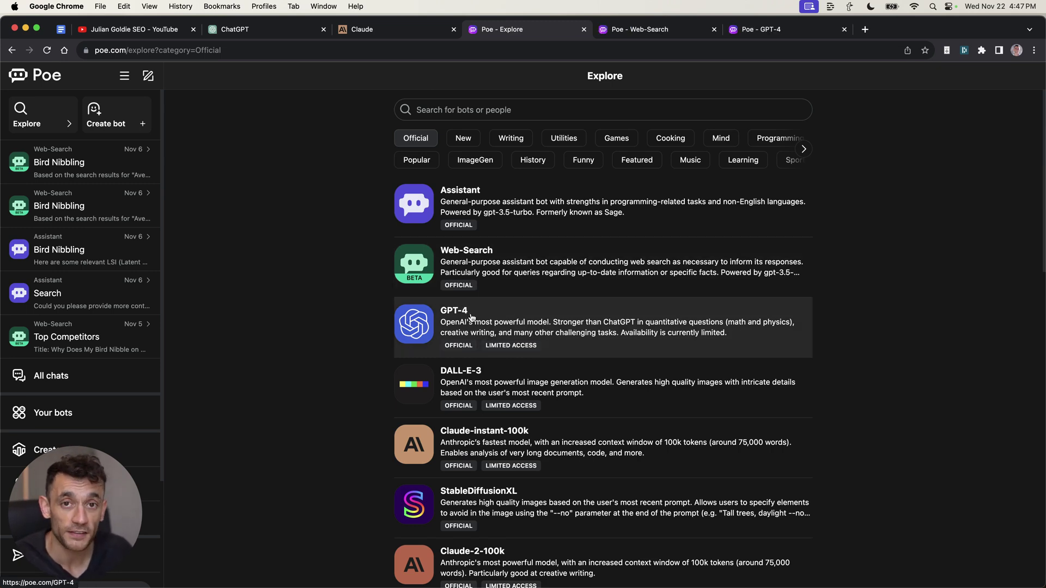
Check and close the GPT-4 page with its limit notice, then open and close DALL-E-3
click(760, 29)
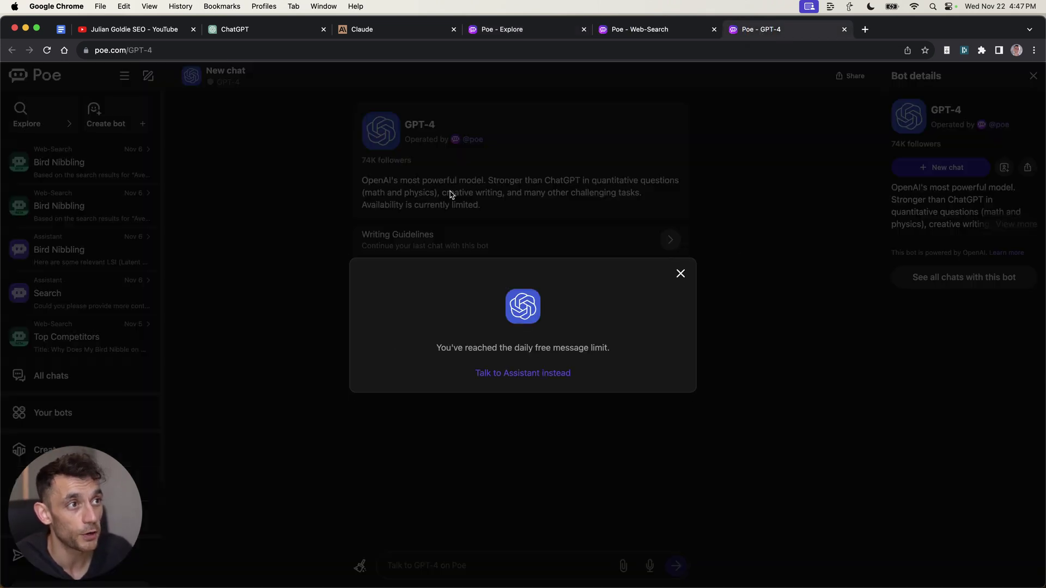
key(super+w)
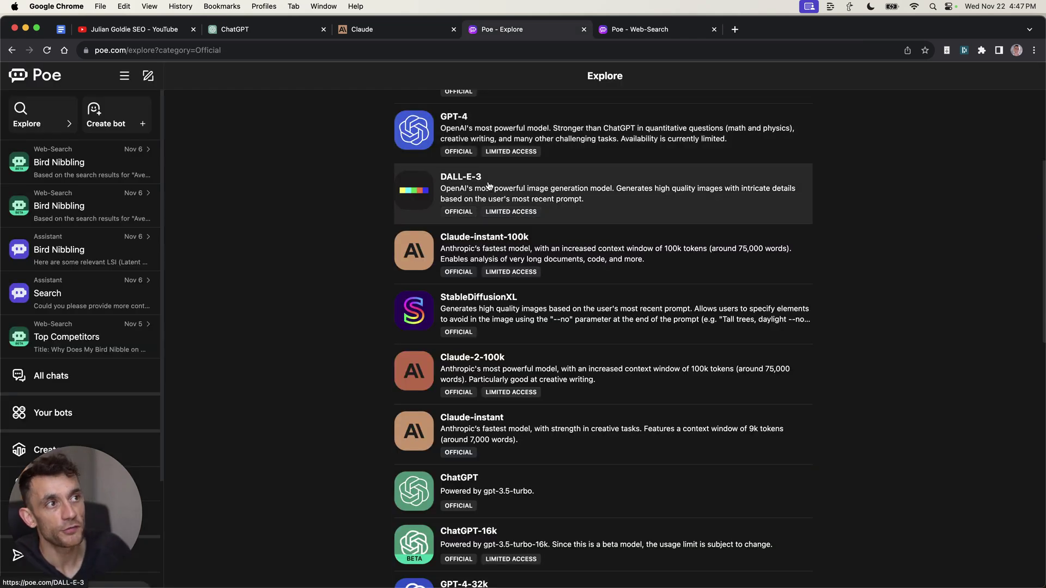
super+click(489, 183)
middle_click(797, 34)
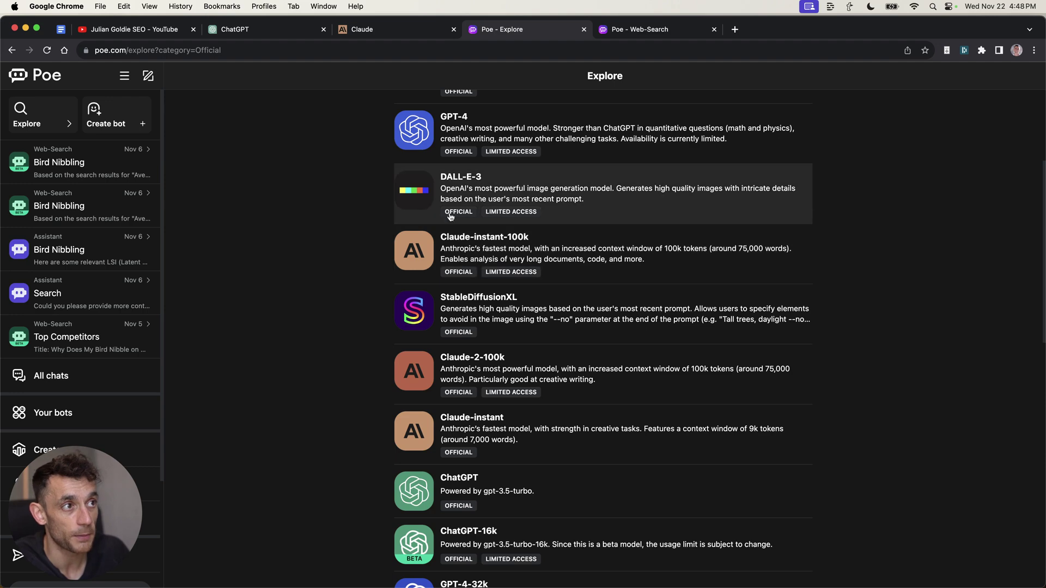
scroll(490, 326, down, 3)
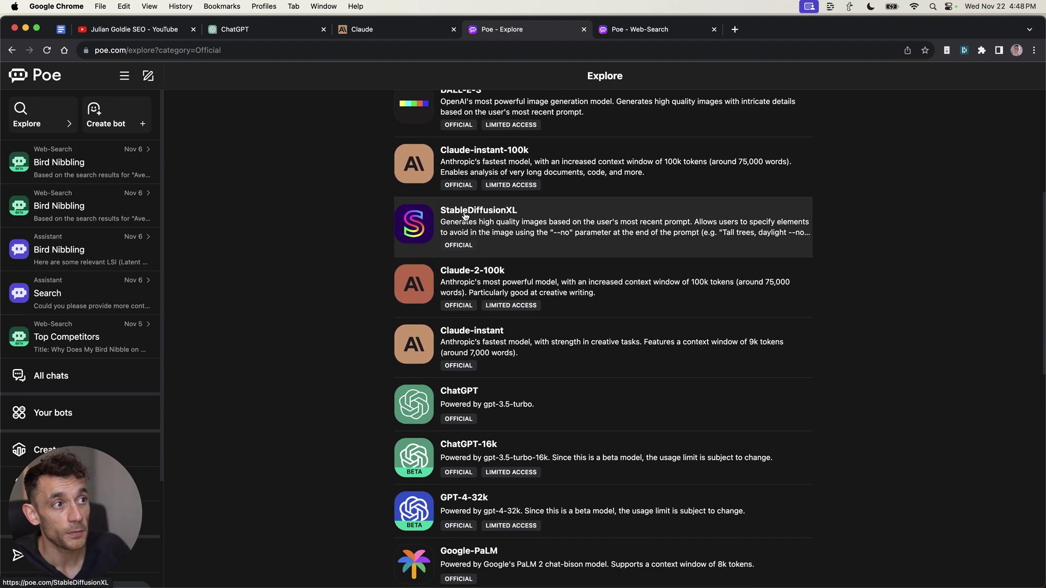
Open the StableDiffusionXL chat and draft a no-text, fantasy-style parasite SEO image prompt
click(465, 218)
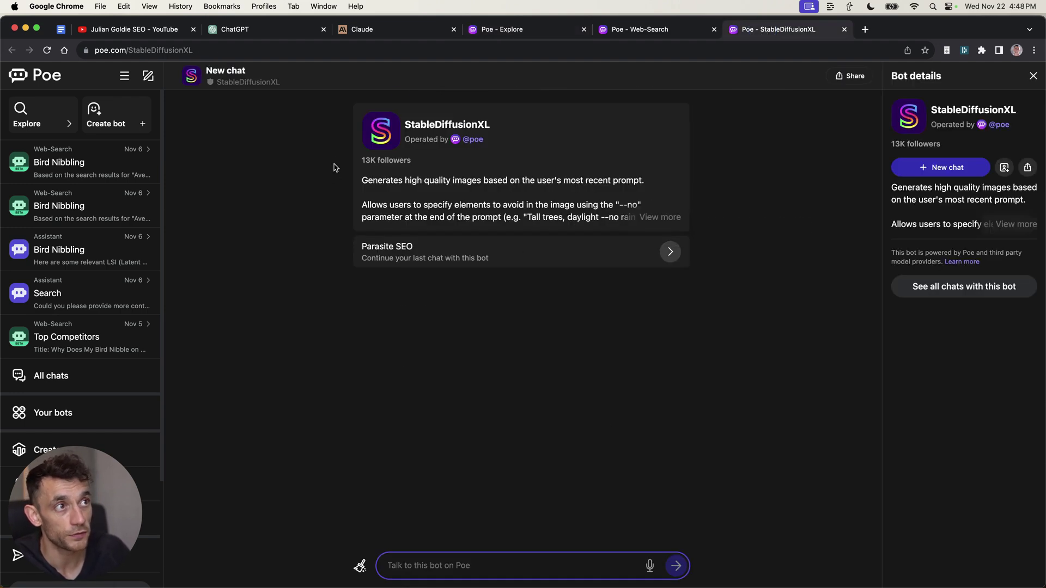
click(435, 379)
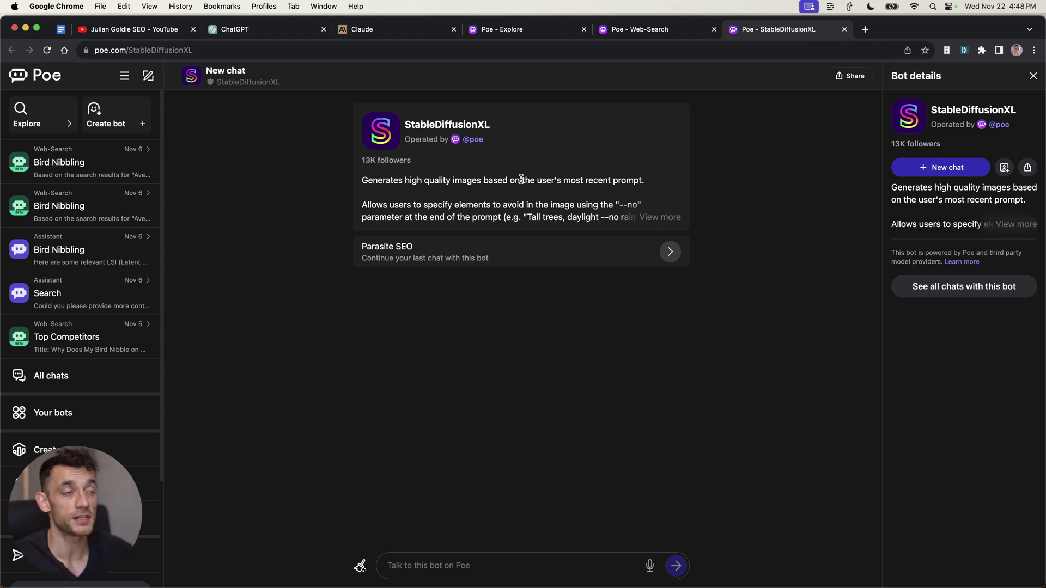
click(509, 29)
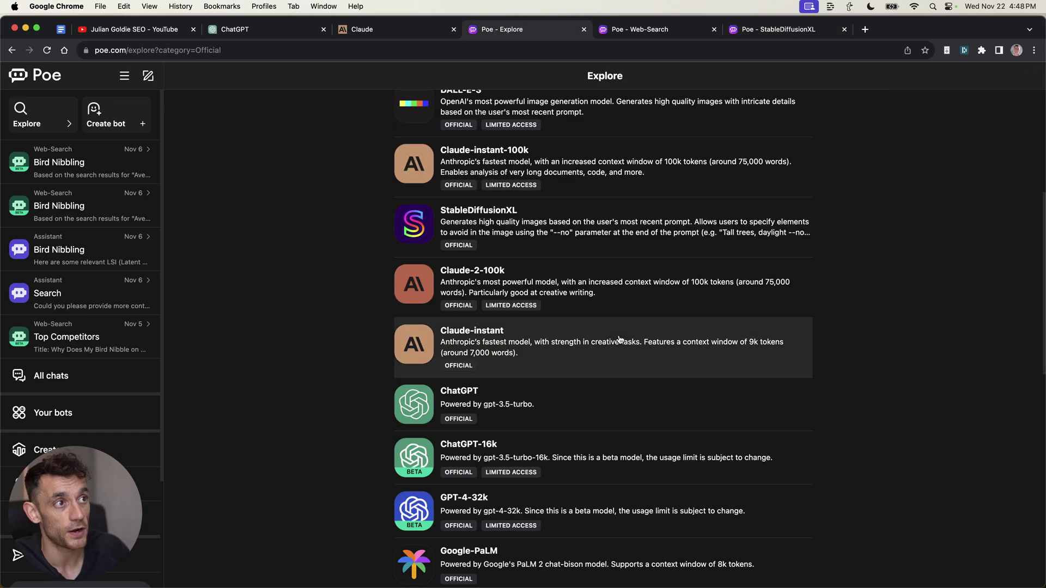
scroll(539, 270, down, 1)
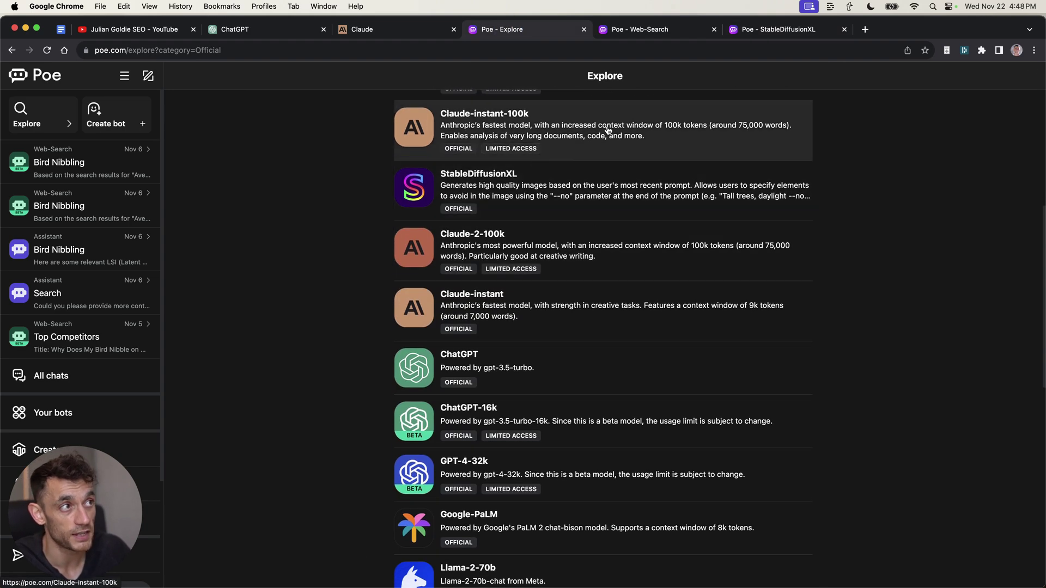
click(785, 31)
Send the #thumbnail prompt so StableDiffusionXL generates an SEO YouTube thumbnail
text(#thumbnail)
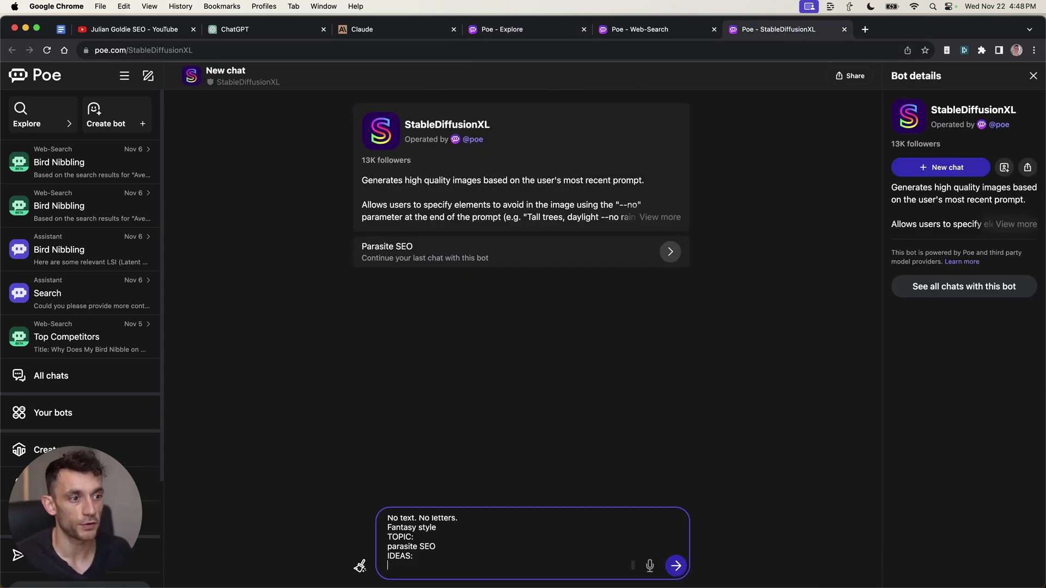
key(Return)
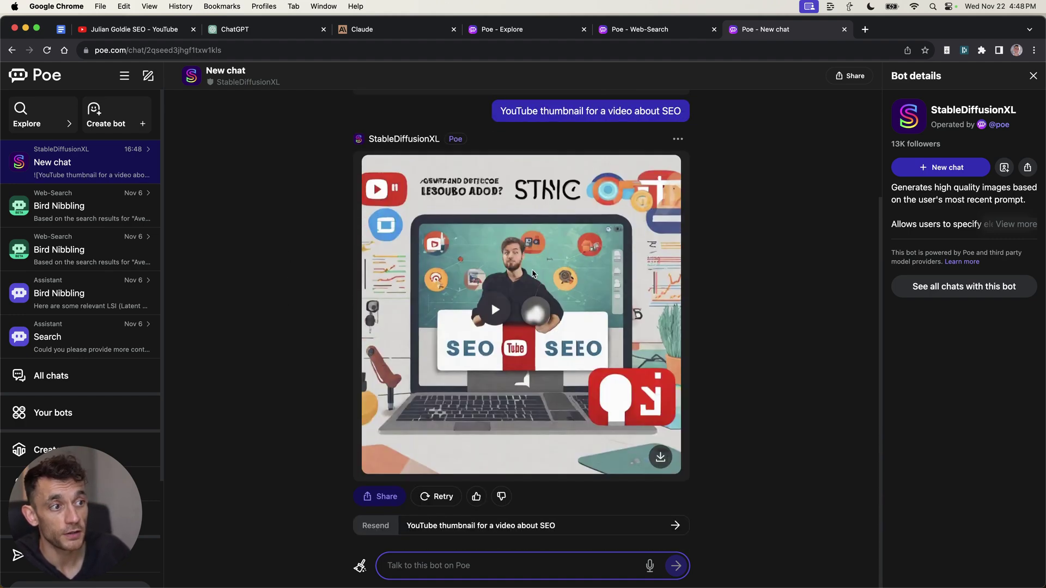
scroll(435, 354, up, 5)
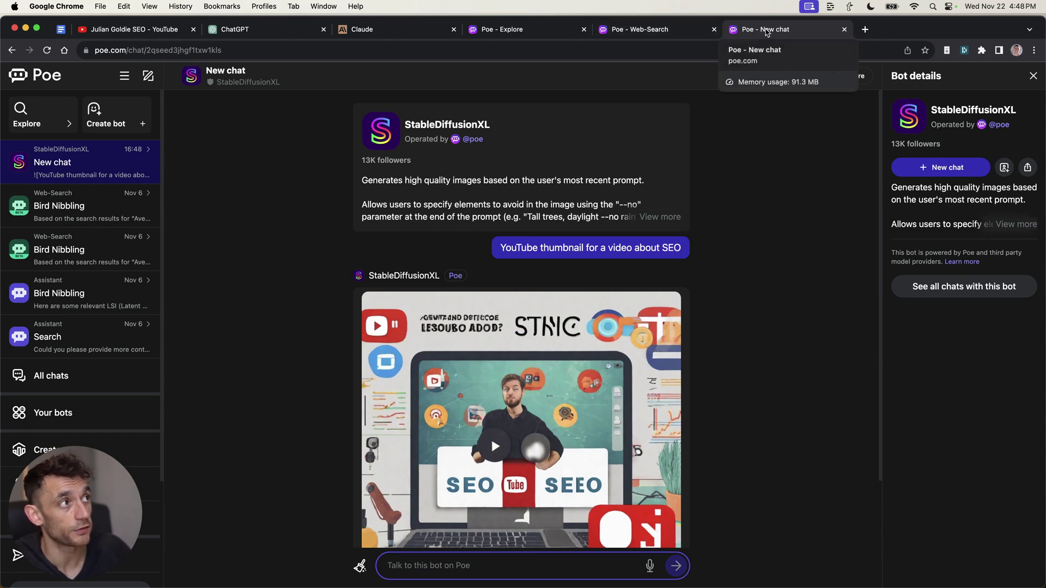
Close the generated-thumbnail chat and Web-Search tabs
middle_click(766, 33)
middle_click(641, 27)
scroll(537, 327, down, 6)
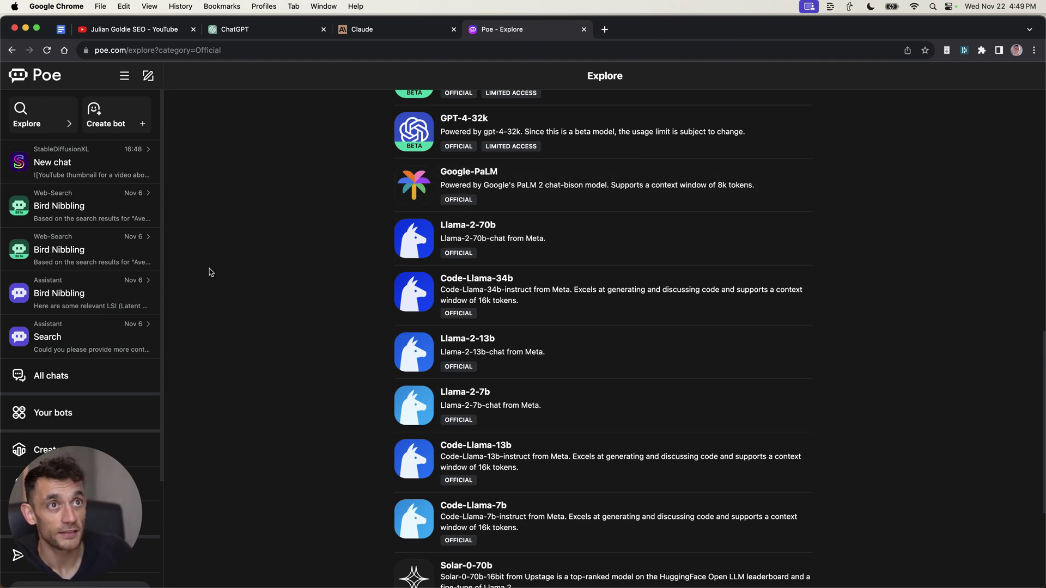
Scroll the official bots list, then close it, leaving the Web-Search bot page open
scroll(471, 480, down, 4)
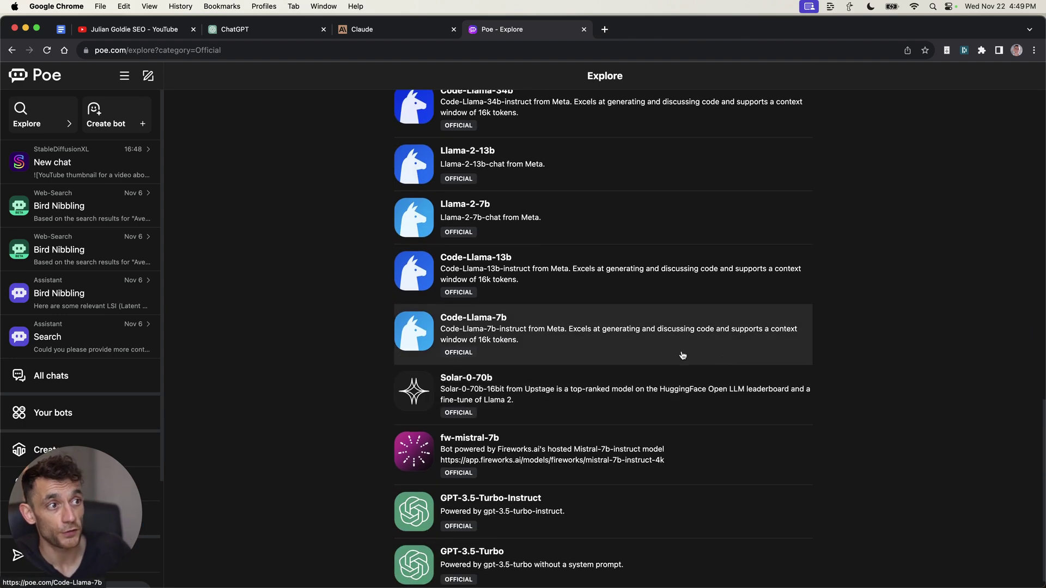
scroll(632, 338, down, 1)
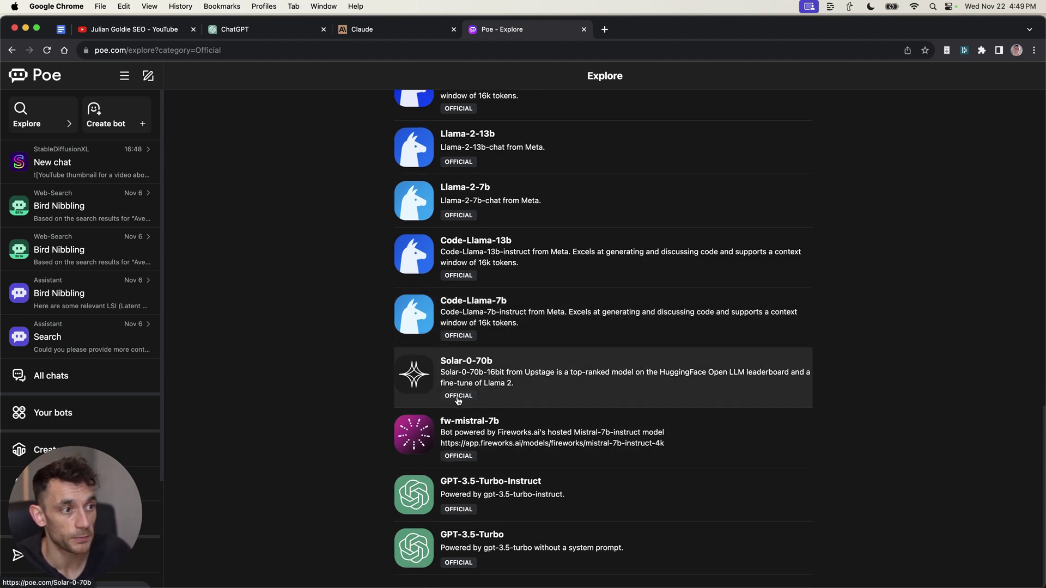
scroll(468, 409, up, 2)
scroll(470, 412, up, 15)
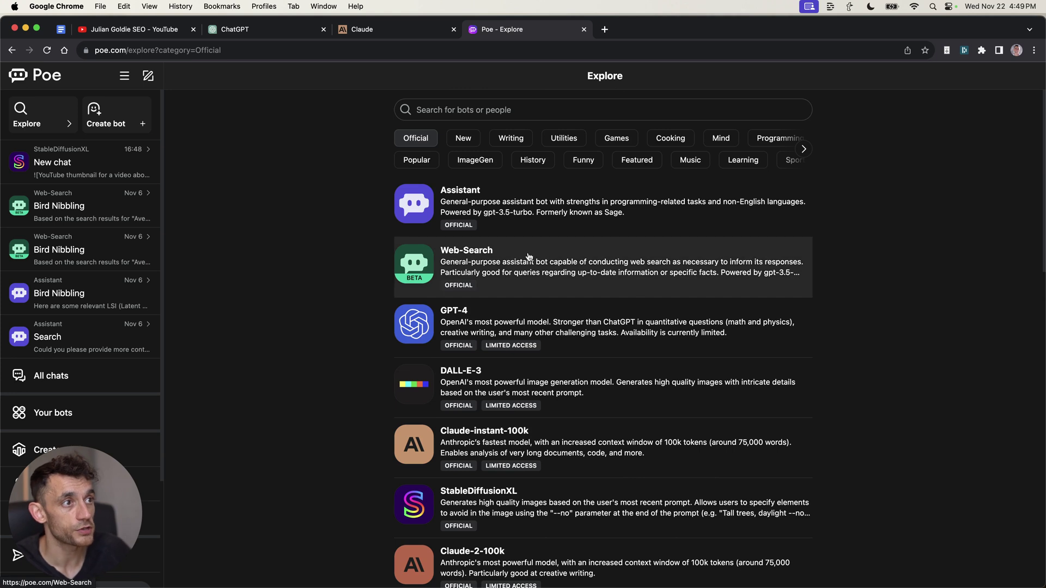
key(super+w)
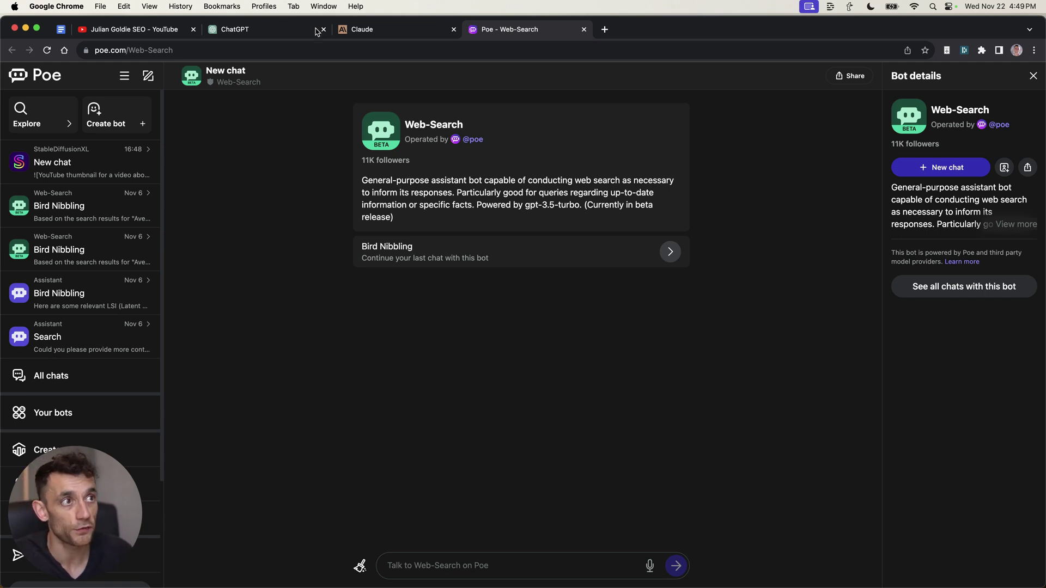
Select the saved outline prompt in the Google Doc, from KEYWORD = through the links instructions
click(163, 47)
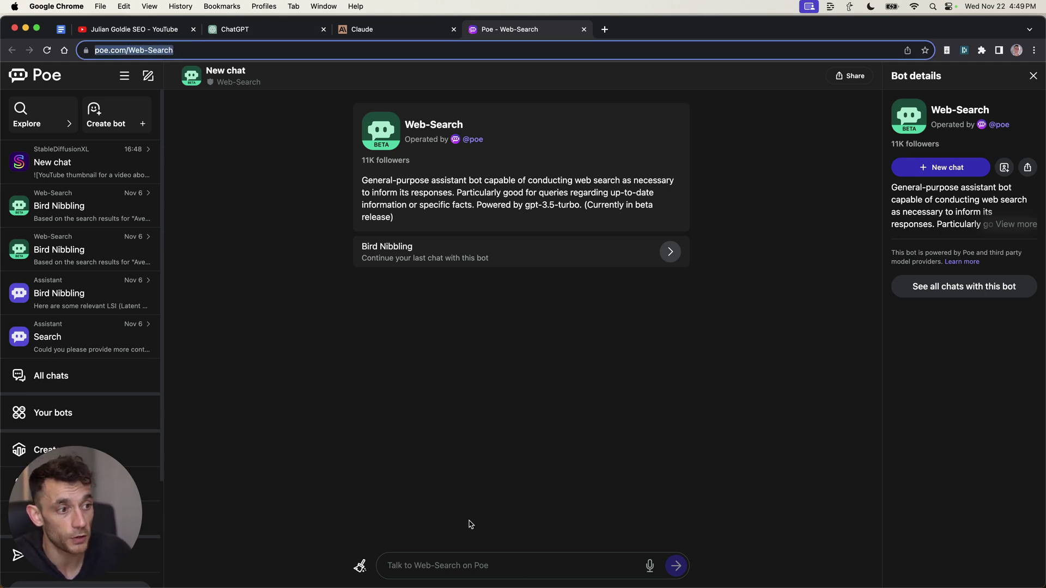
click(471, 562)
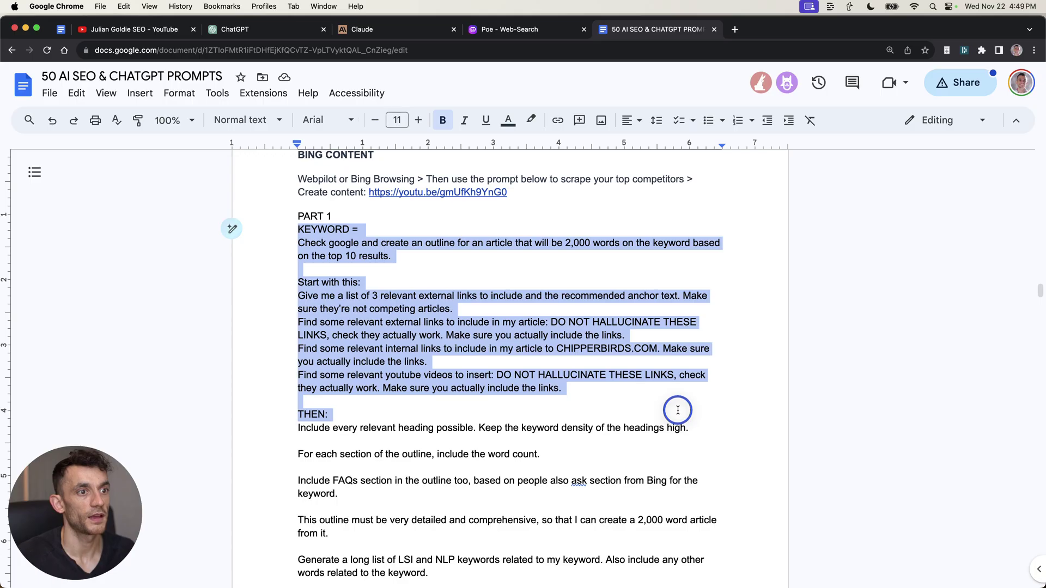
drag(678, 410, 674, 394)
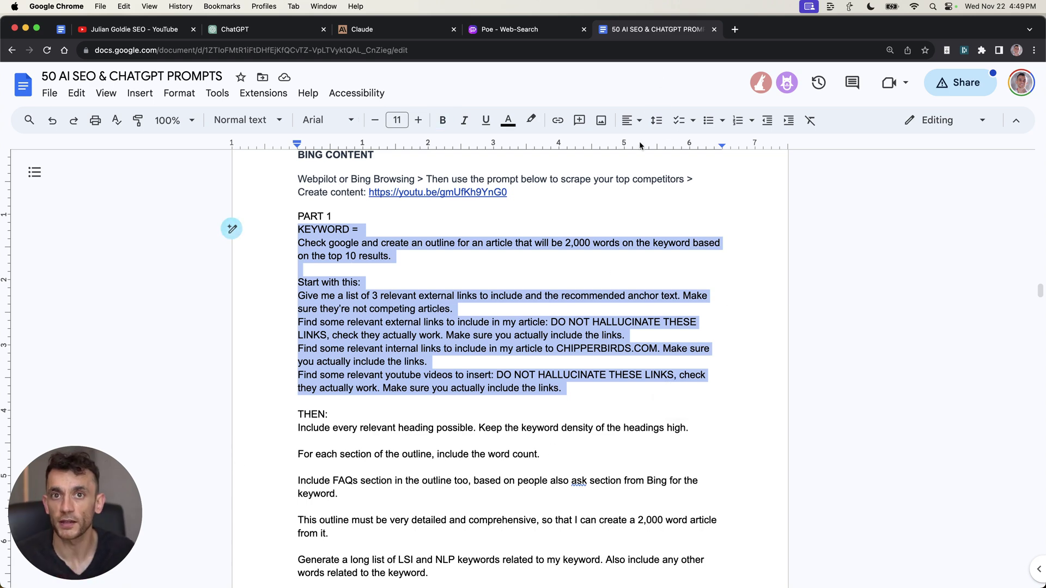
Paste the outline prompt into Web-Search, add the keyword 'can birds wiggle' after KEYWORD =, and send it
key(ctrl+shift+Tab)
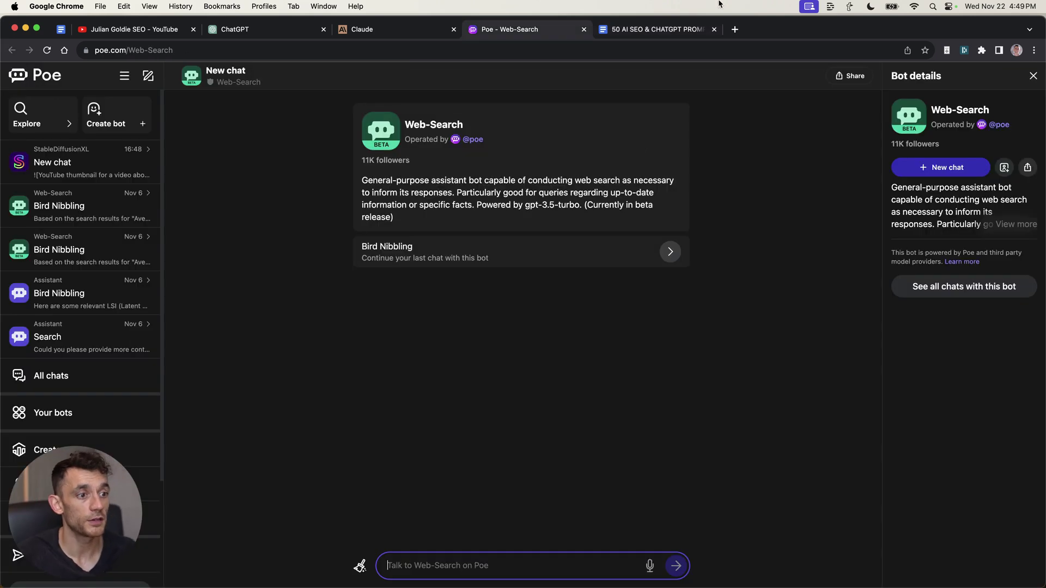
text(Find some relevant internal links to include in my article to CHIPPERBIRDS.COM. Make sure you actually include the links. Find some relevant youtube videos to insert: DO NOT HALLUCINATE THESE LINKS, check they actually work. Make sure you actually include the links.)
scroll(408, 538, up, 5)
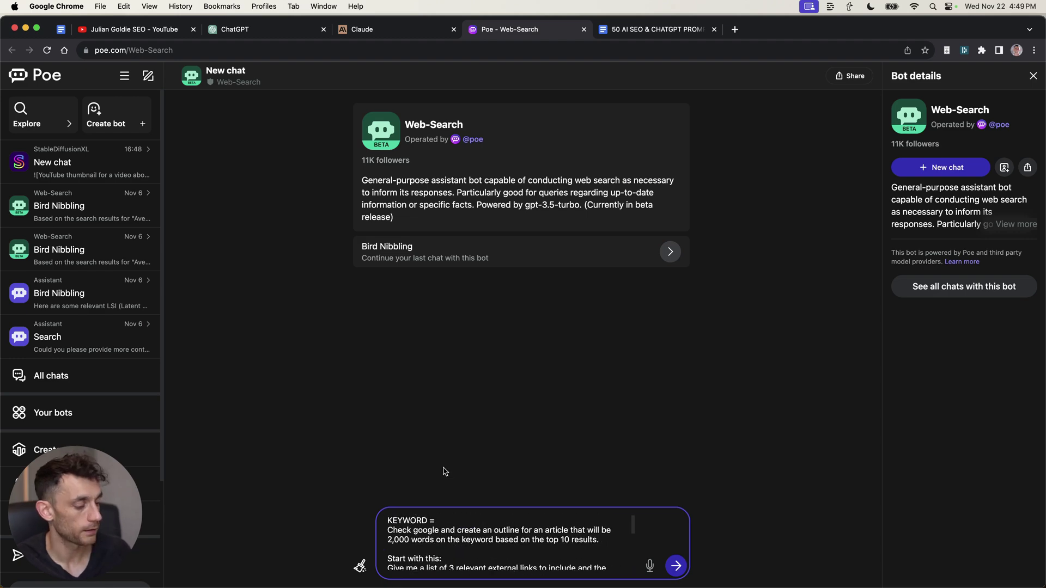
click(438, 520)
text(bi)
text( birds wiggle)
key(Return)
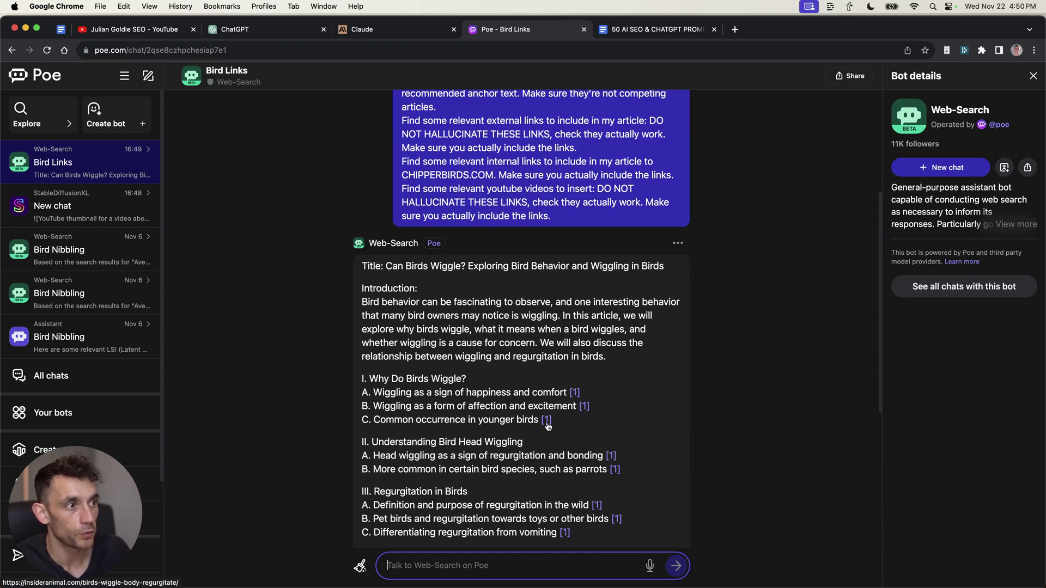
Scroll through the Web-Search bot's Can Birds Wiggle outline
scroll(619, 464, down, 10)
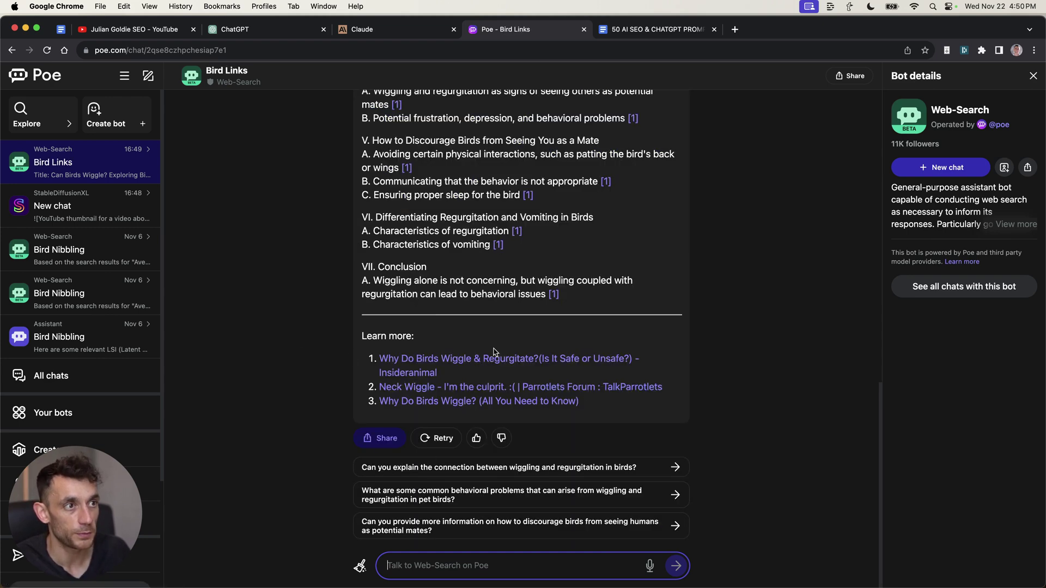
scroll(354, 267, up, 15)
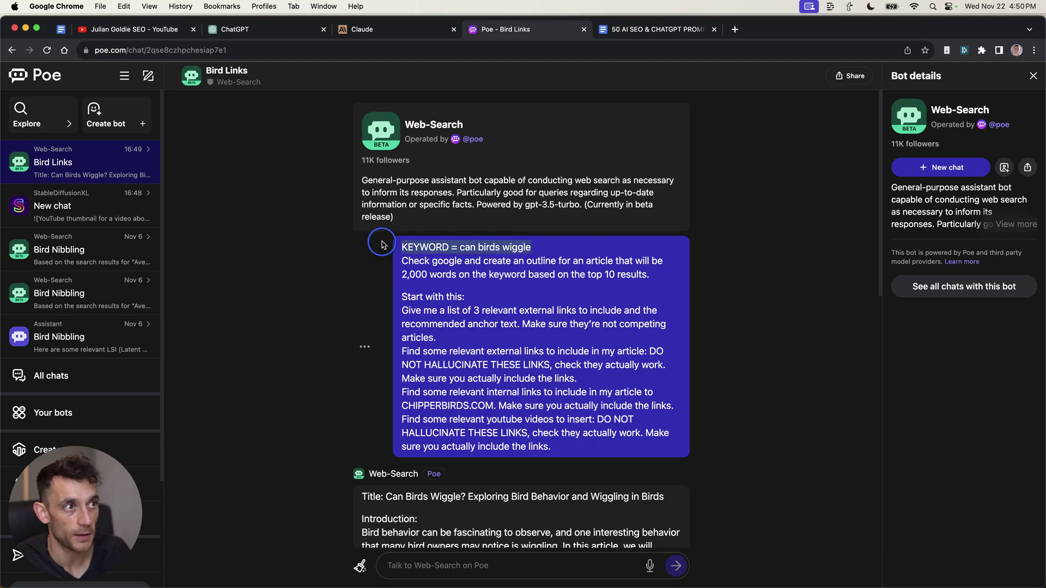
scroll(509, 286, down, 8)
scroll(509, 286, up, 3)
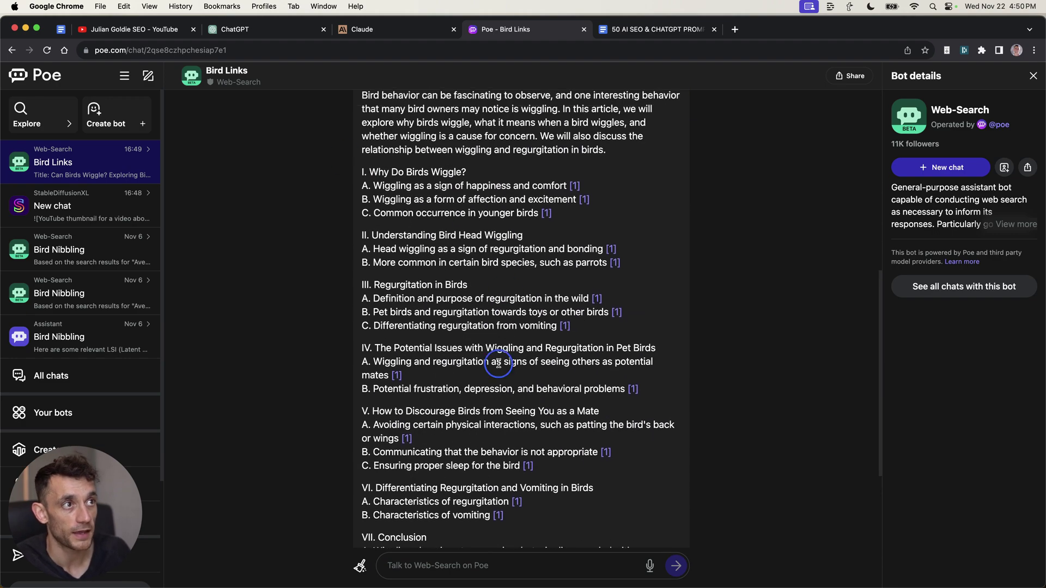
scroll(460, 262, up, 3)
scroll(430, 376, down, 10)
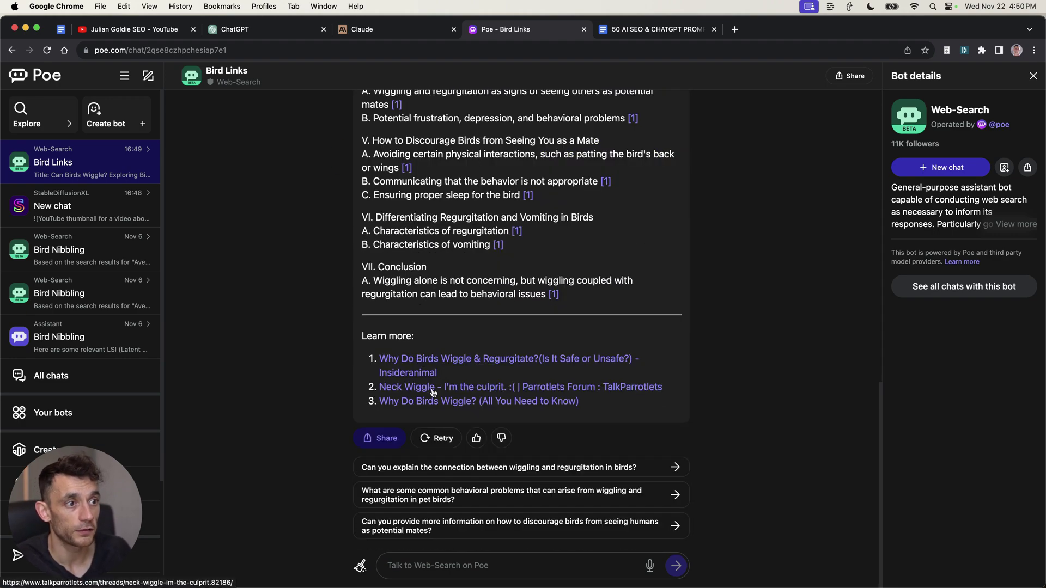
scroll(463, 376, up, 15)
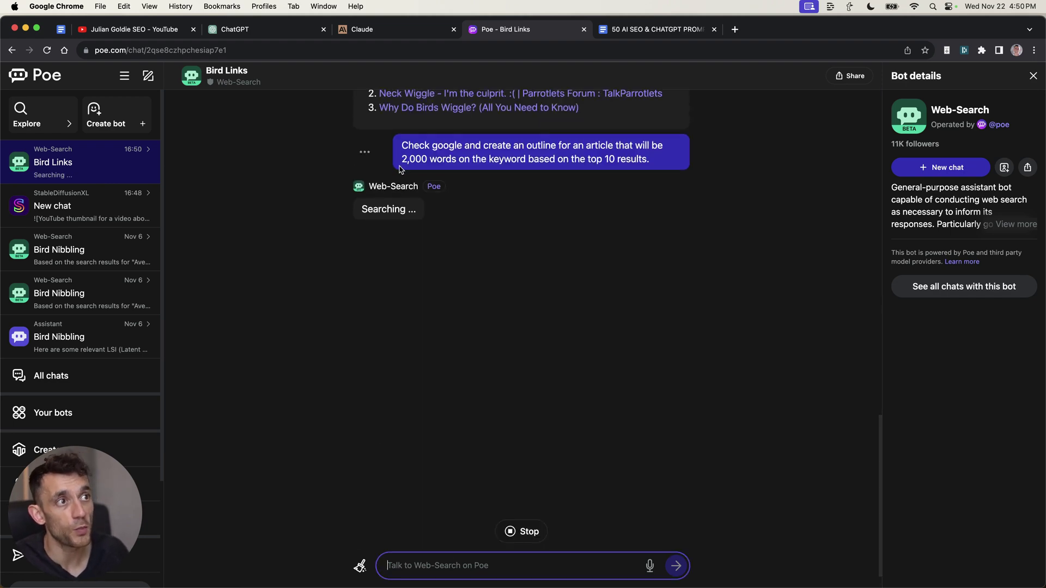
Highlight the follow-up outline request, start a new Poe bot, and bring ChatGPT's My GPTs forward
drag(402, 146, 436, 196)
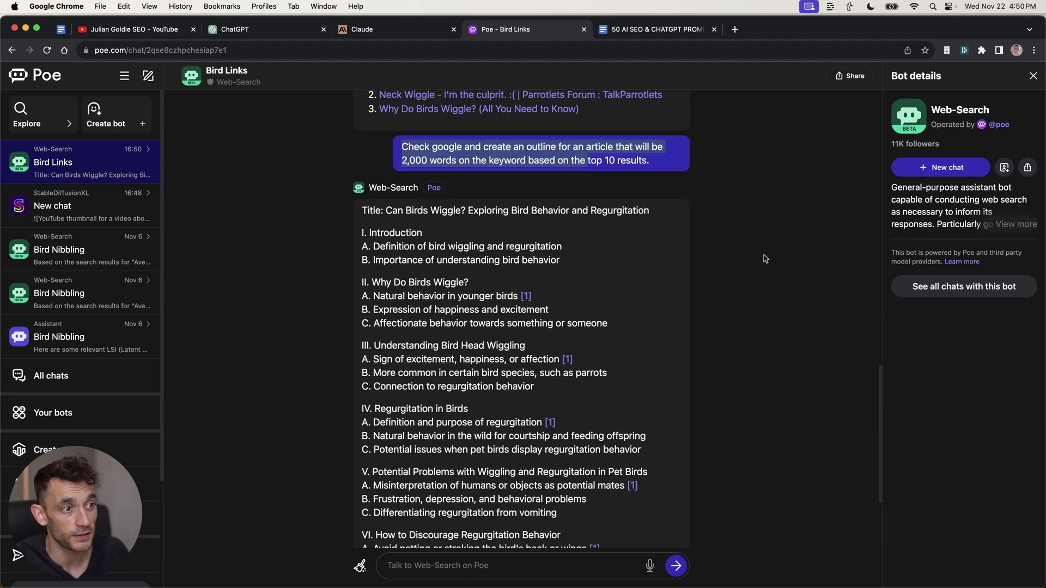
scroll(640, 375, down, 6)
scroll(251, 208, up, 20)
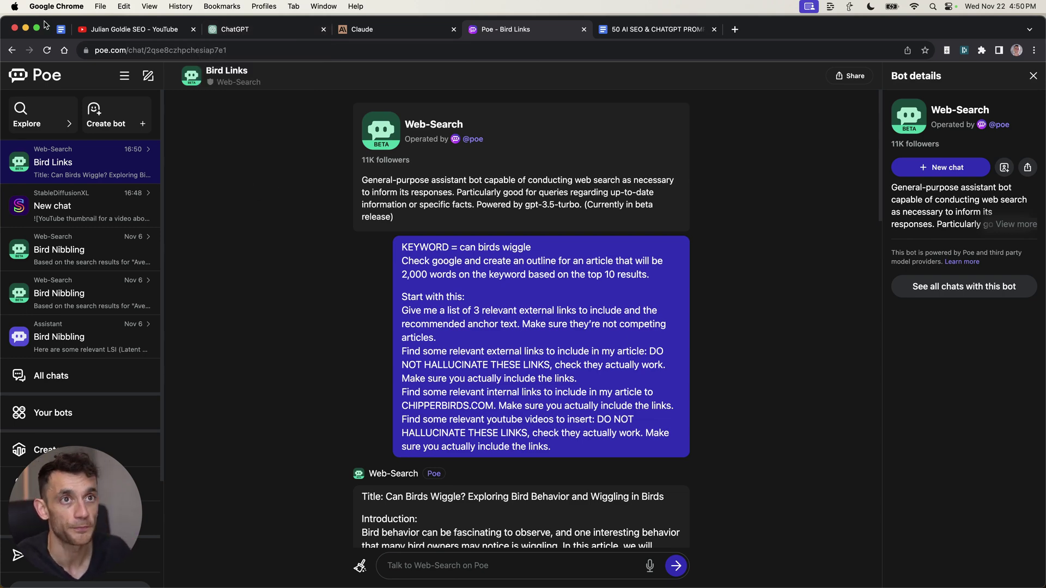
click(131, 123)
drag(245, 29, 376, 29)
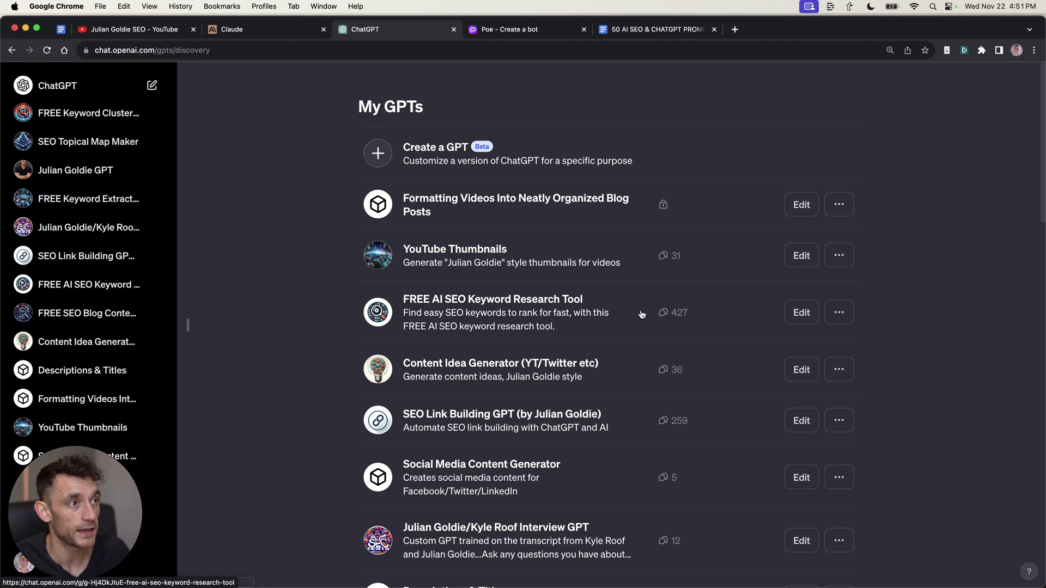
On Poe's Create a bot form, review the Handle requirement and open the Base bot choices
click(527, 29)
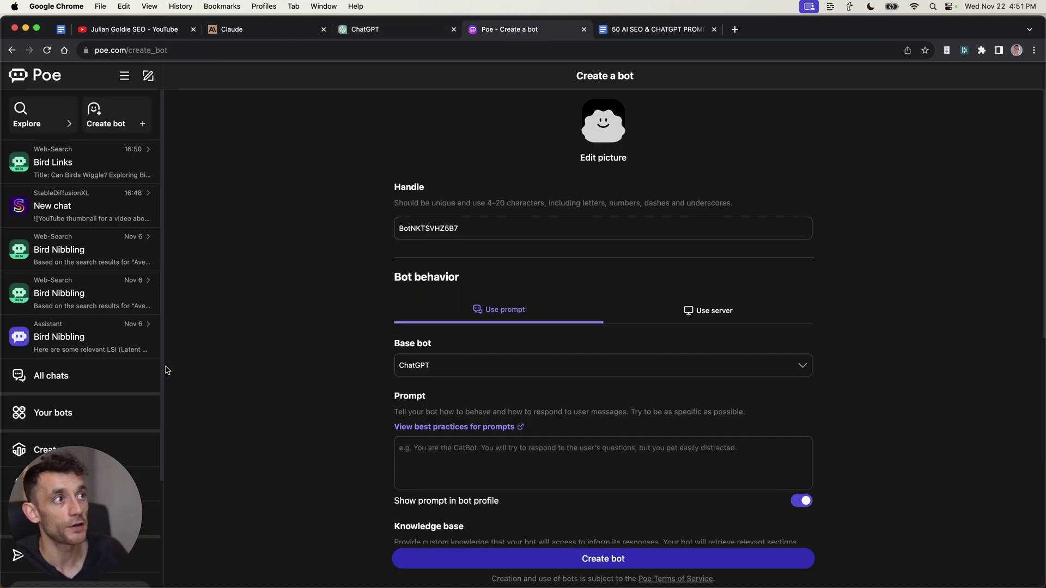
drag(352, 179, 542, 224)
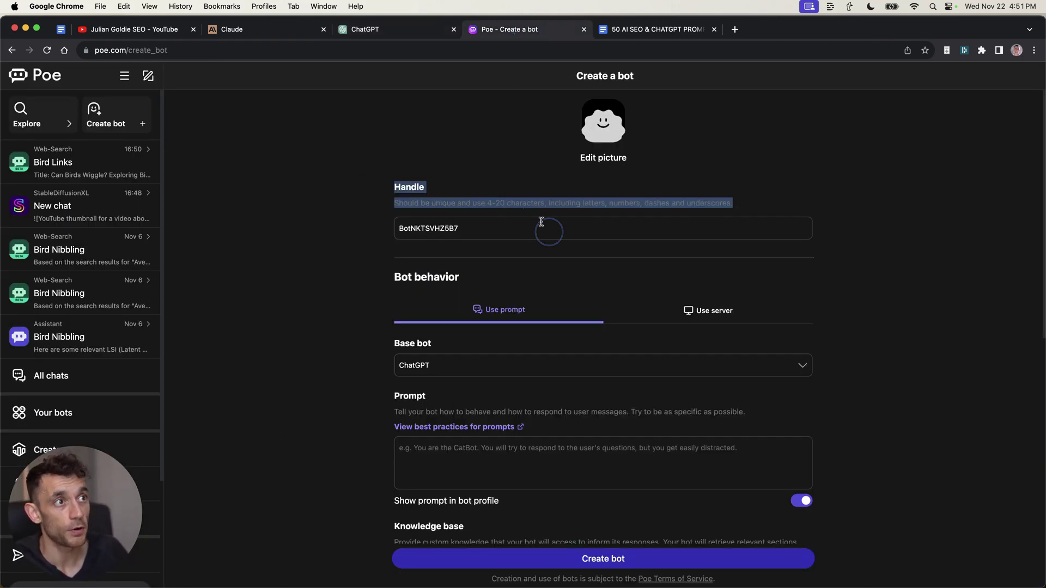
click(346, 235)
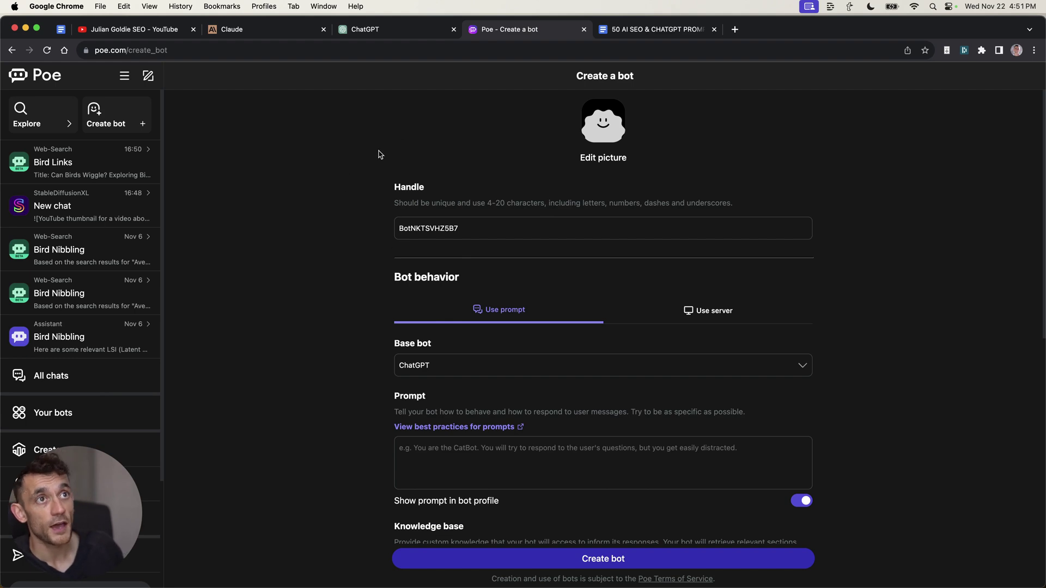
click(487, 235)
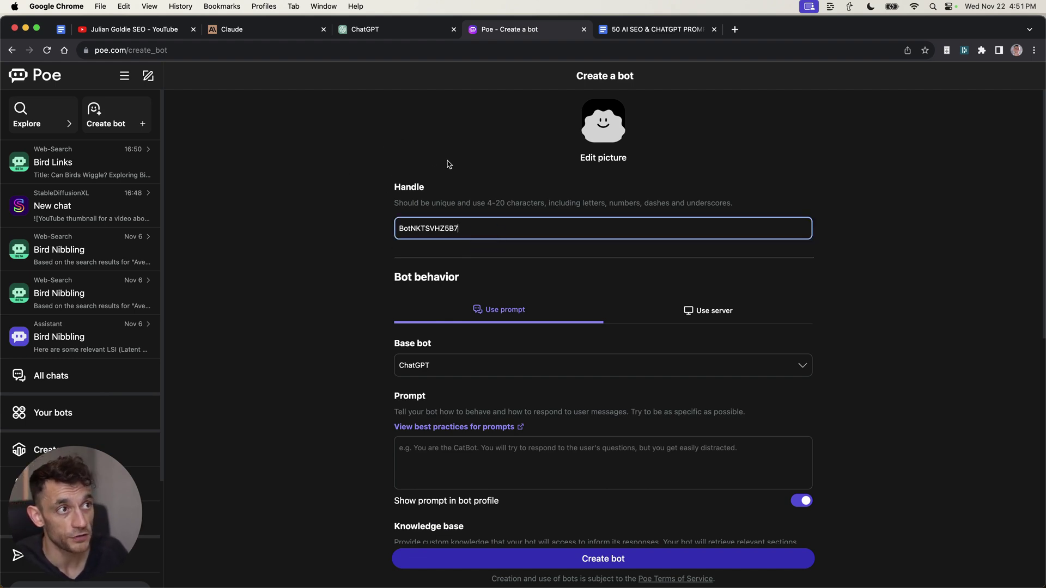
scroll(561, 221, down, 3)
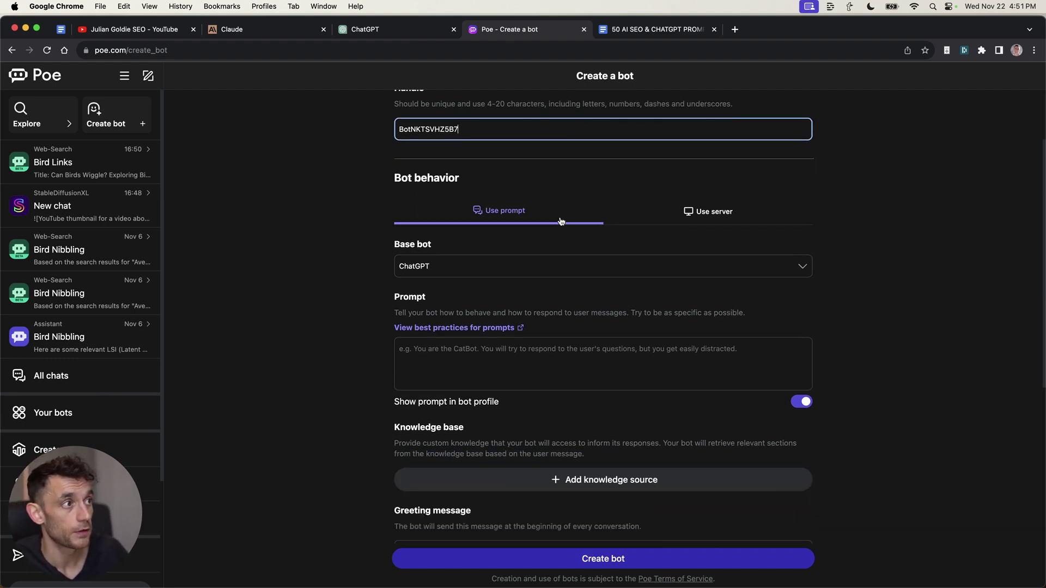
click(516, 265)
Review Poe's Prompt, knowledge base and greeting fields, then return to ChatGPT's GPT
click(390, 32)
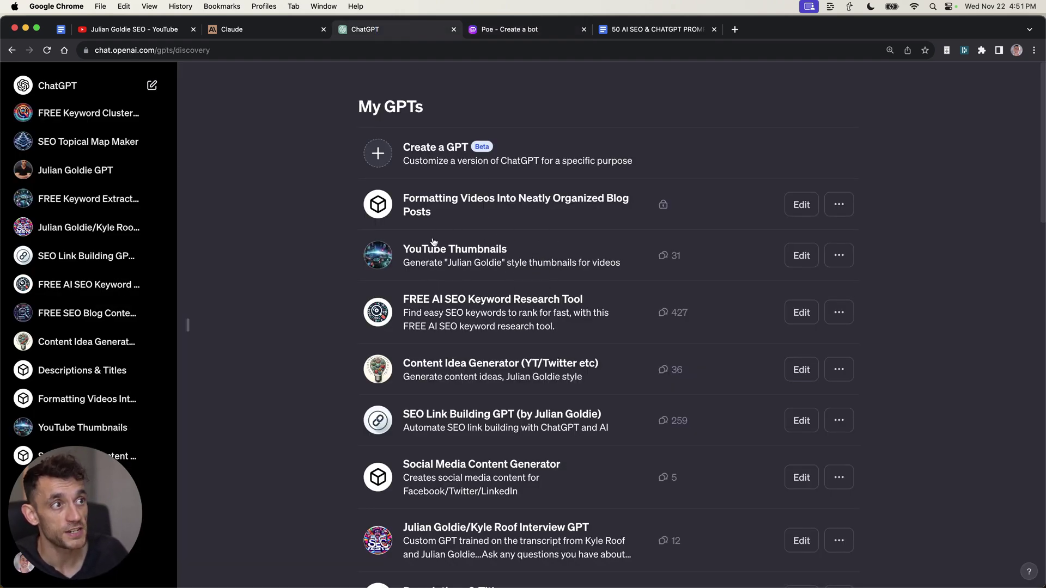
click(509, 28)
click(438, 337)
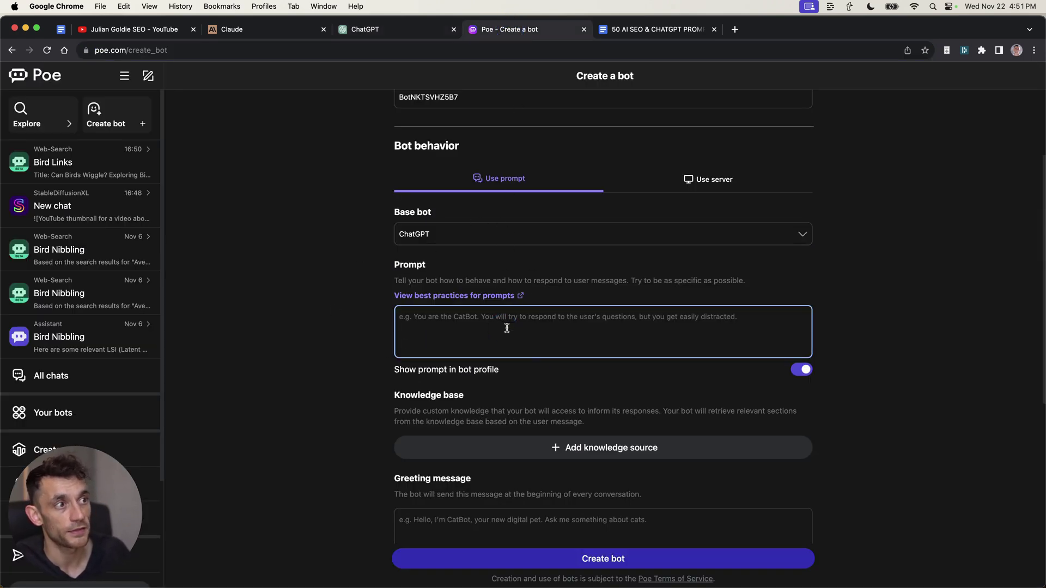
scroll(519, 316, down, 1)
scroll(518, 316, down, 5)
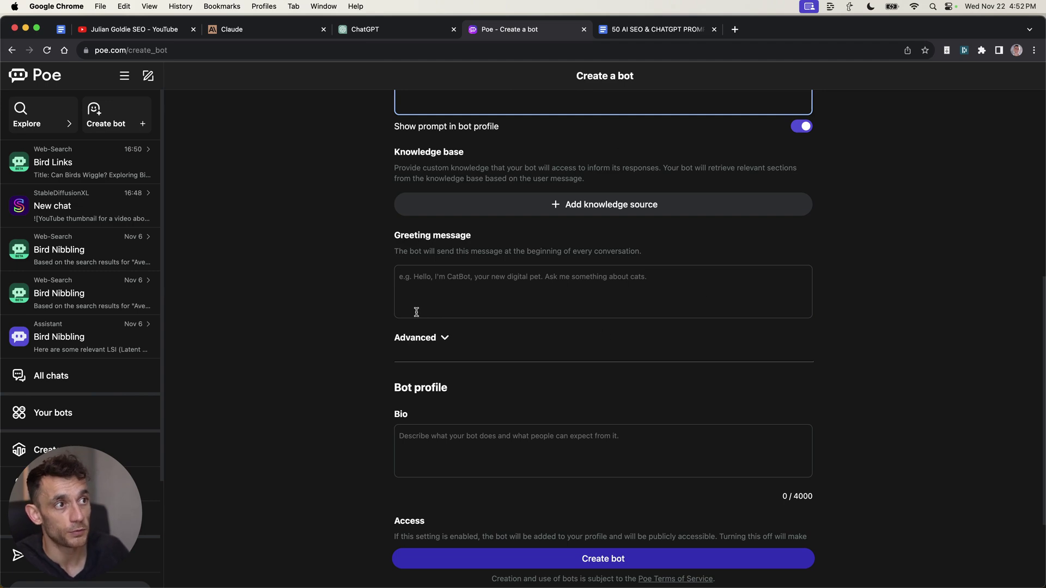
drag(388, 219, 668, 285)
click(381, 31)
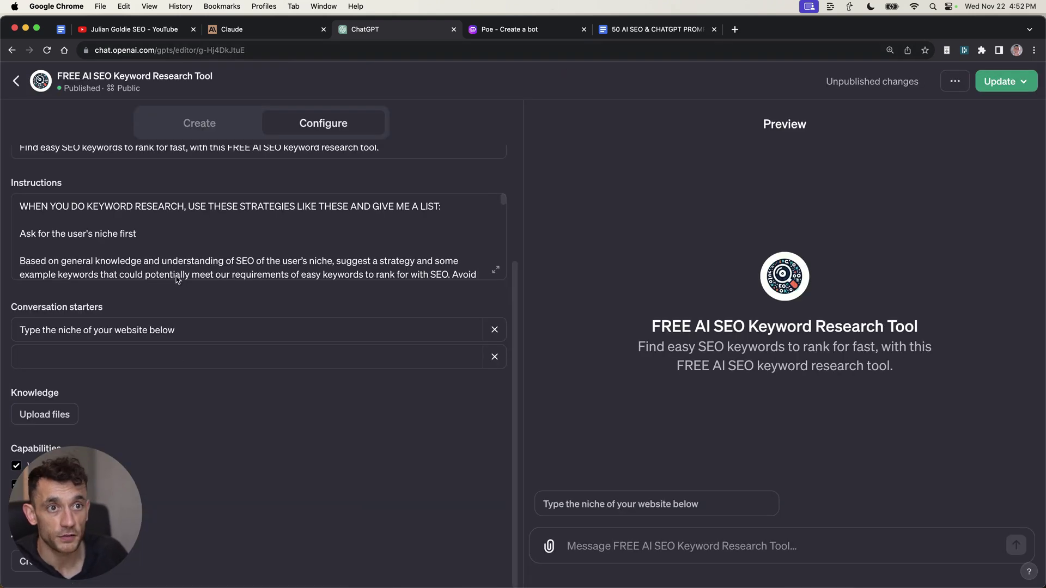
Compare the GPT's conversation starters with Poe's greeting, and expand Poe's Advanced options to Custom temperature
drag(7, 303, 123, 305)
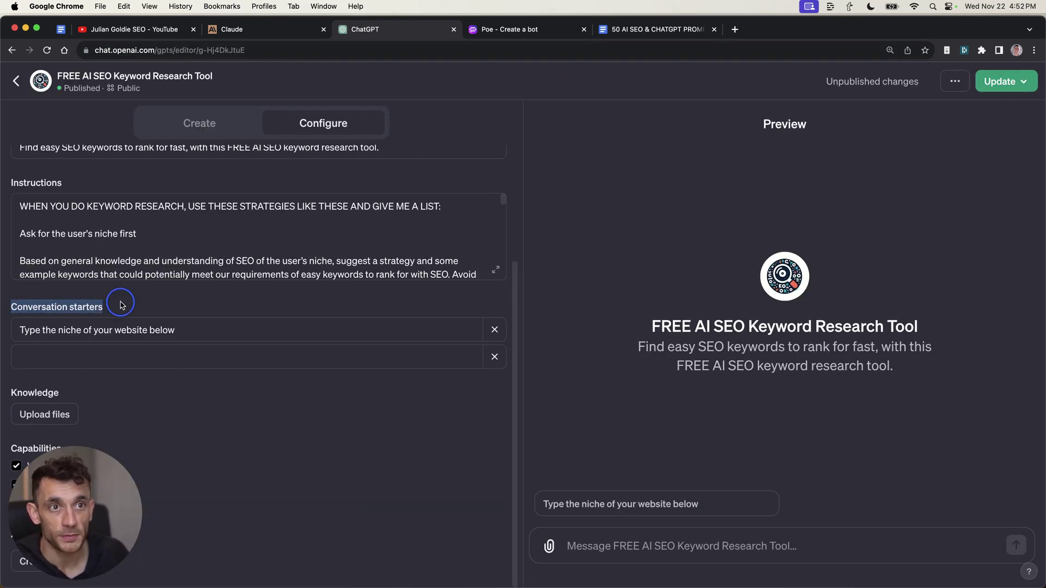
click(490, 30)
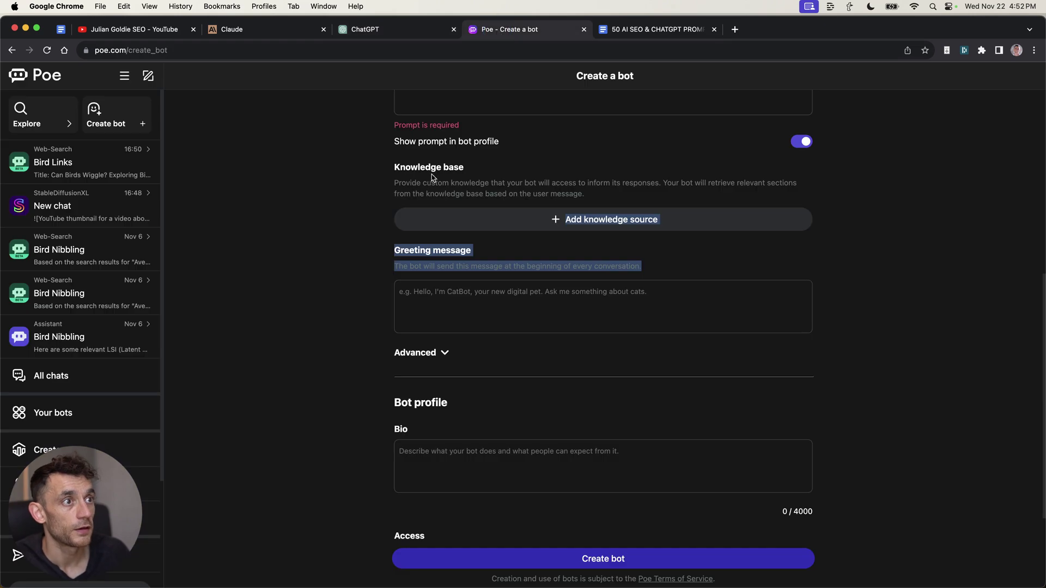
click(385, 259)
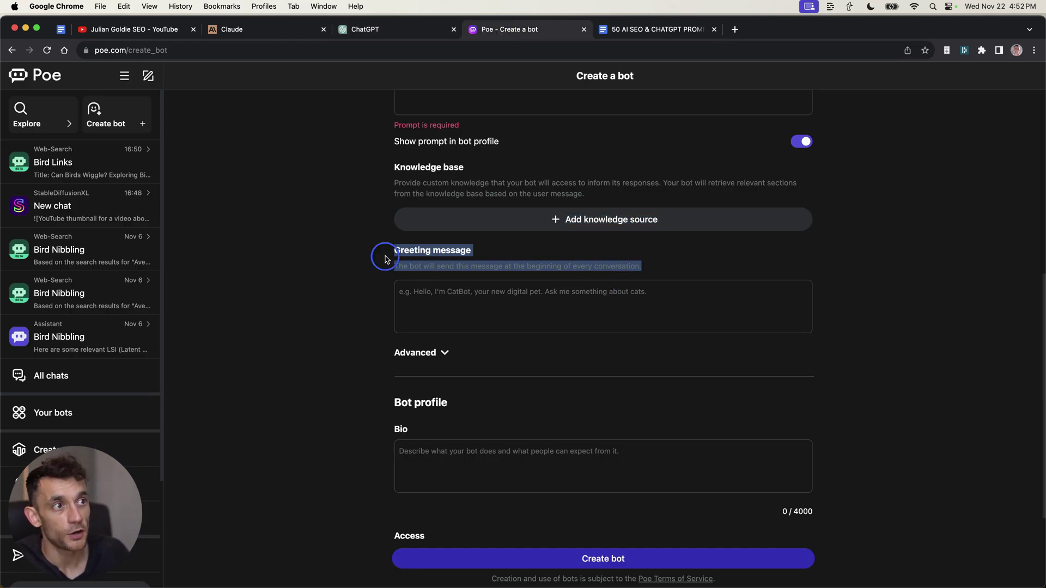
click(464, 297)
click(413, 352)
scroll(349, 160, down, 5)
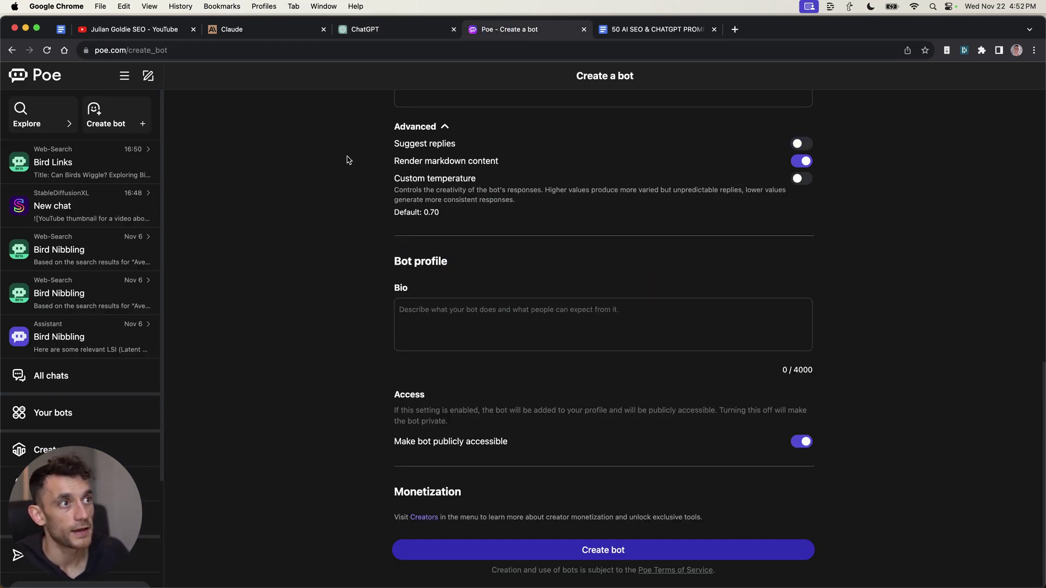
drag(401, 182, 455, 213)
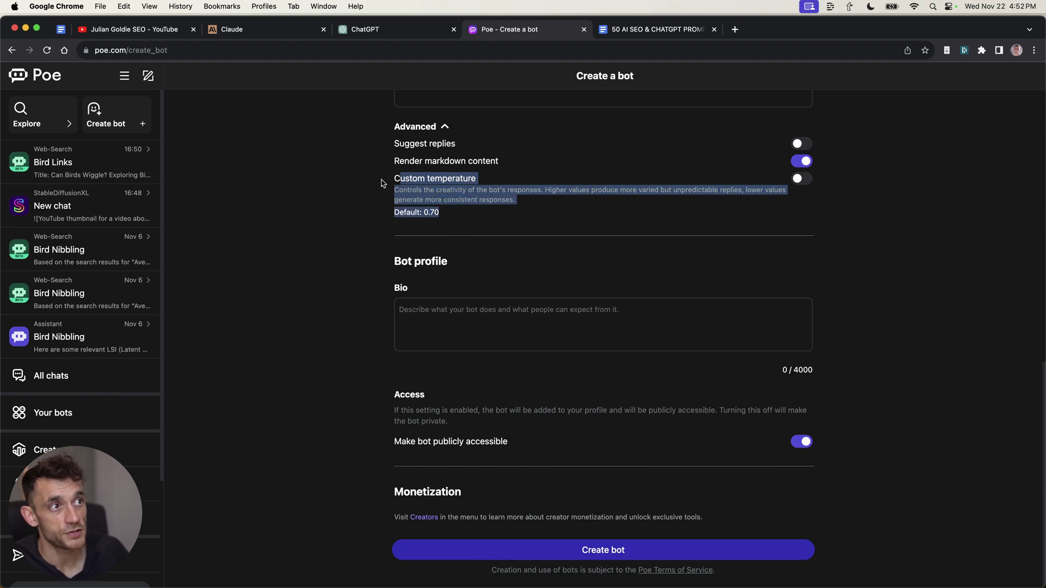
click(501, 185)
drag(390, 189, 544, 187)
Toggle Create and Configure in the GPT editor, review its Access setting, then return to Poe's form top
click(376, 29)
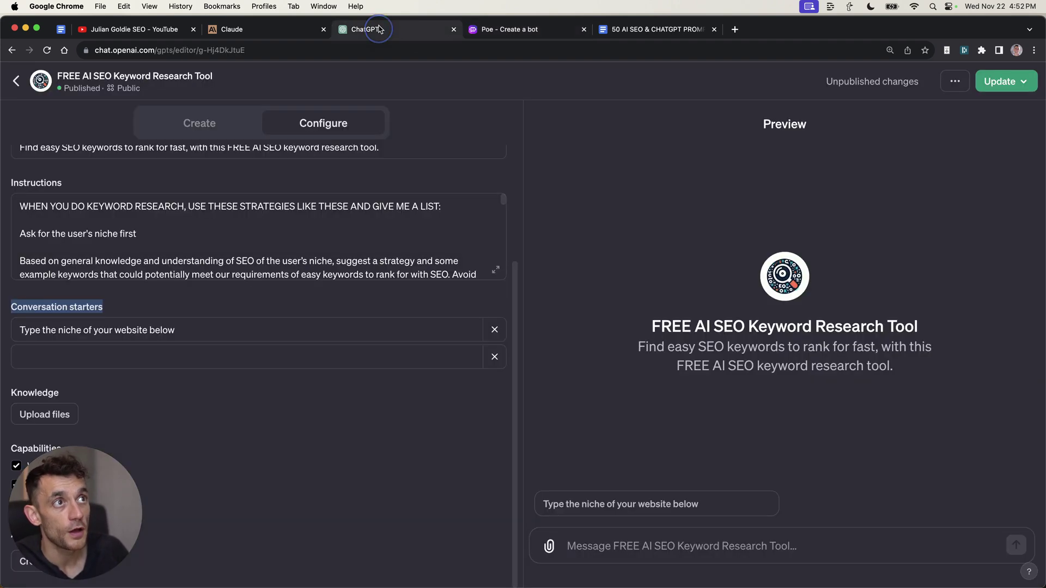
scroll(322, 200, down, 2)
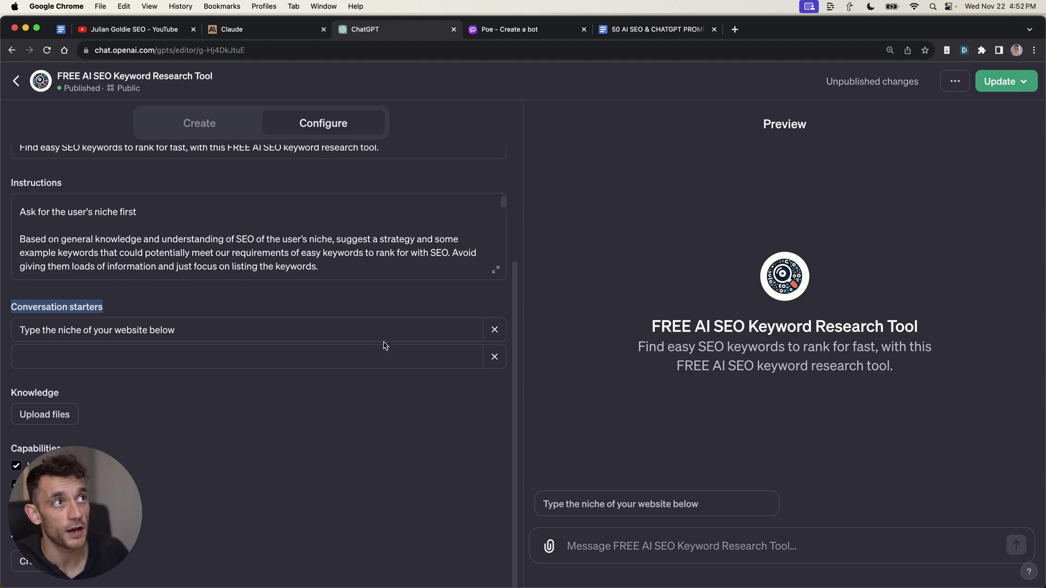
click(199, 123)
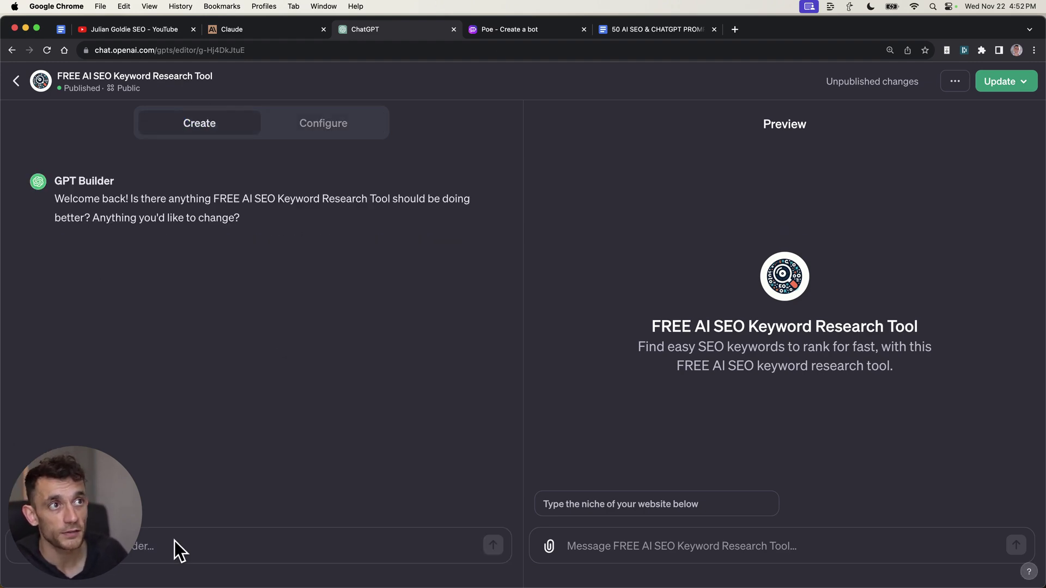
click(272, 130)
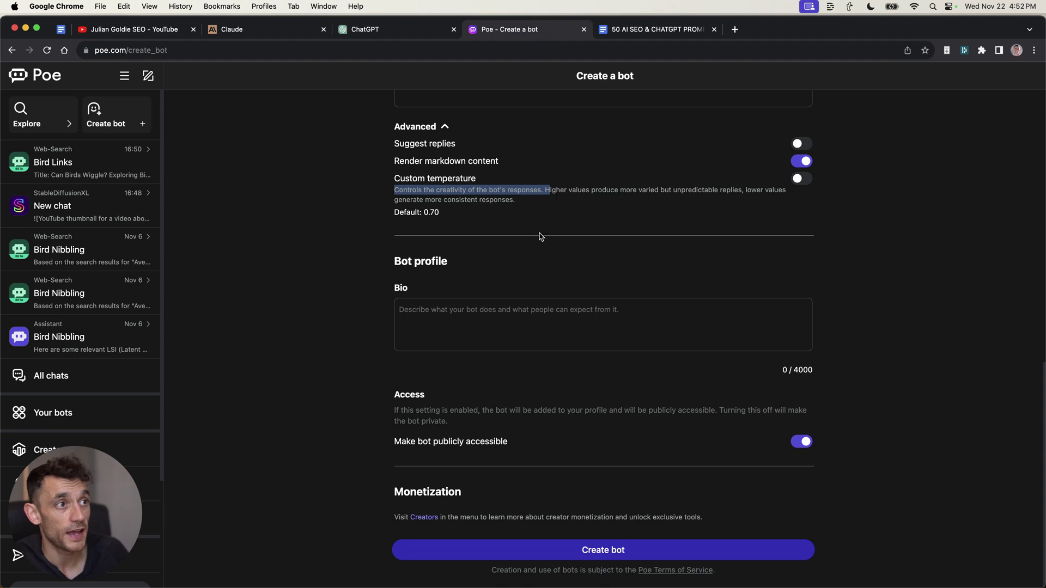
scroll(542, 236, up, 1)
scroll(544, 204, down, 1)
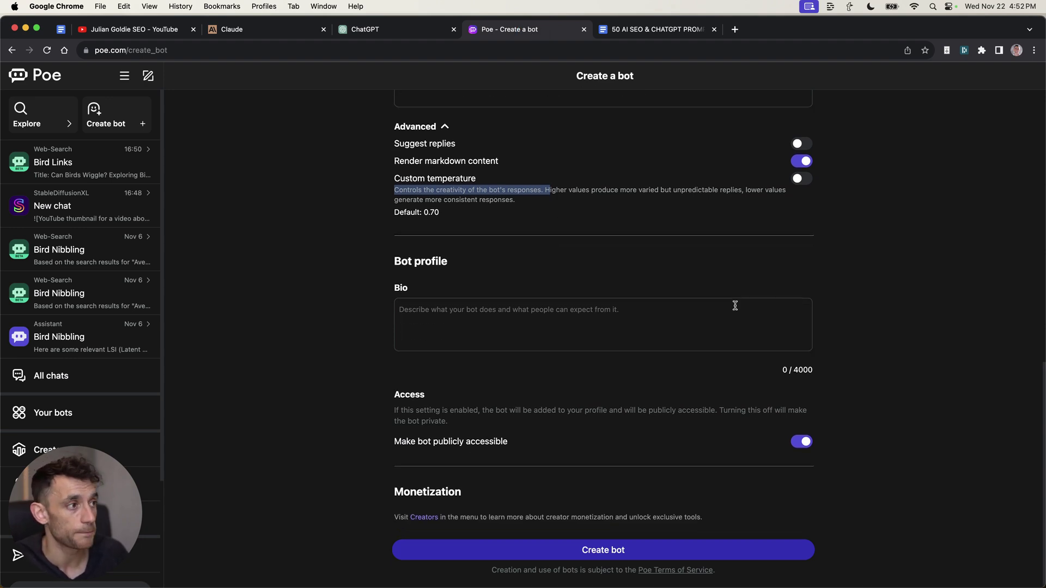
drag(380, 386, 517, 459)
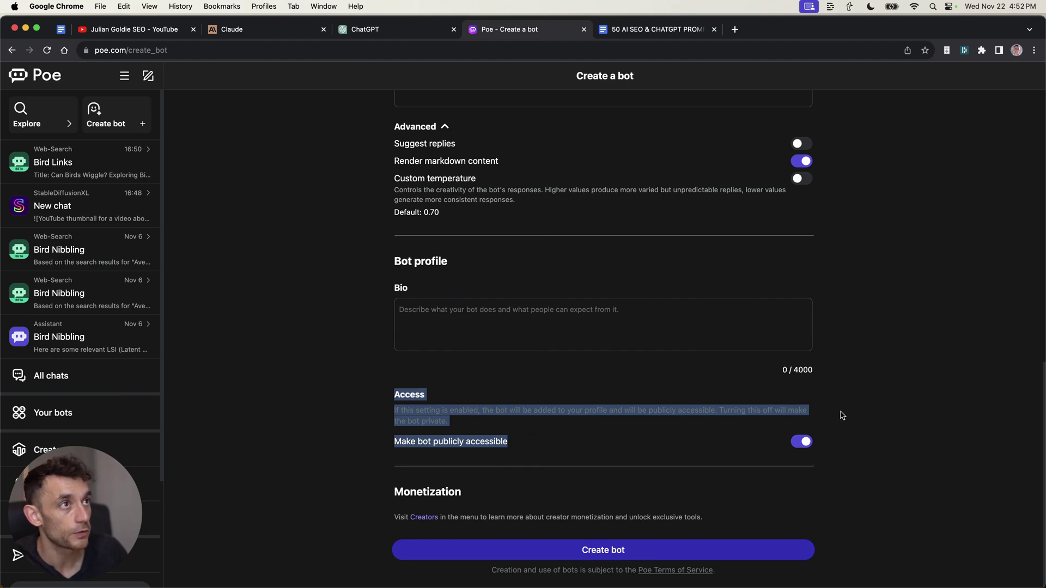
click(419, 30)
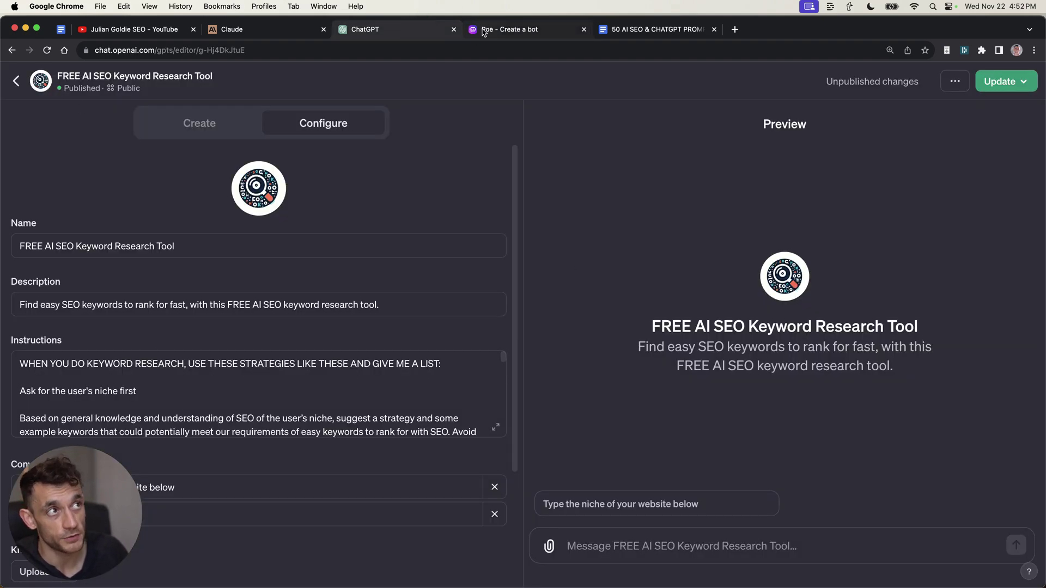
click(507, 29)
scroll(565, 431, up, 15)
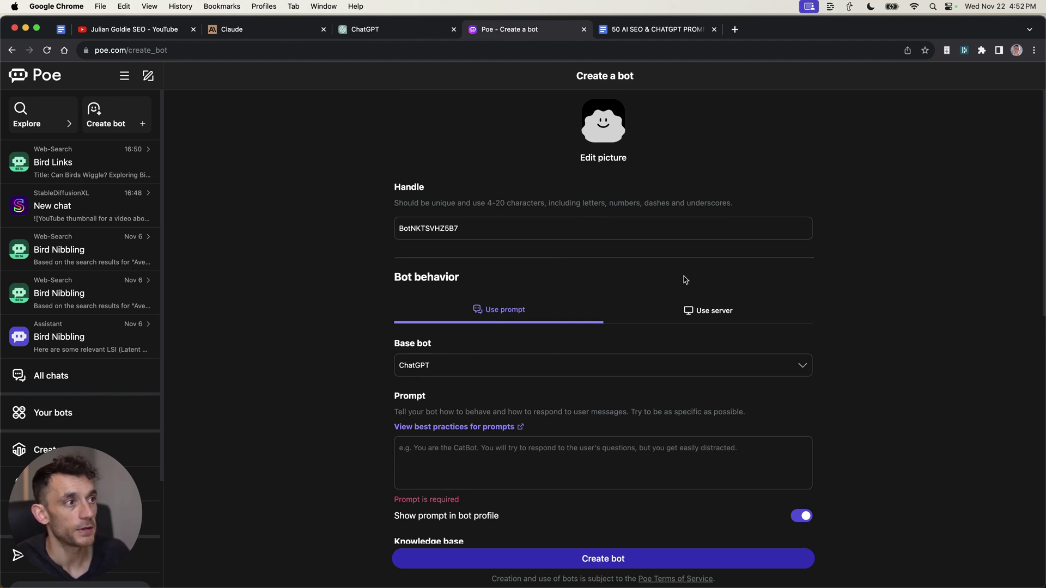
click(687, 311)
scroll(732, 161, down, 3)
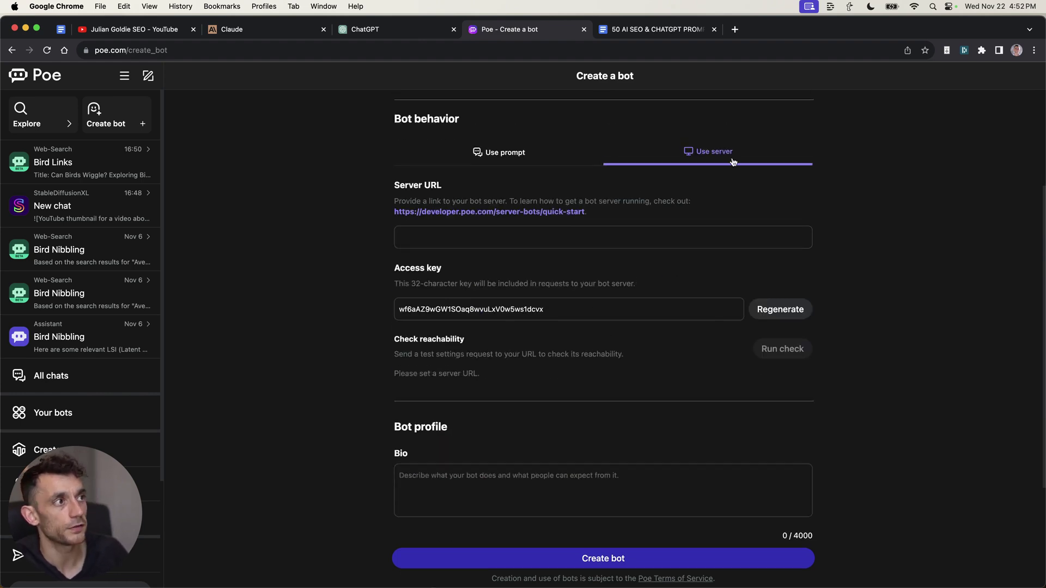
click(560, 158)
drag(732, 155, 712, 153)
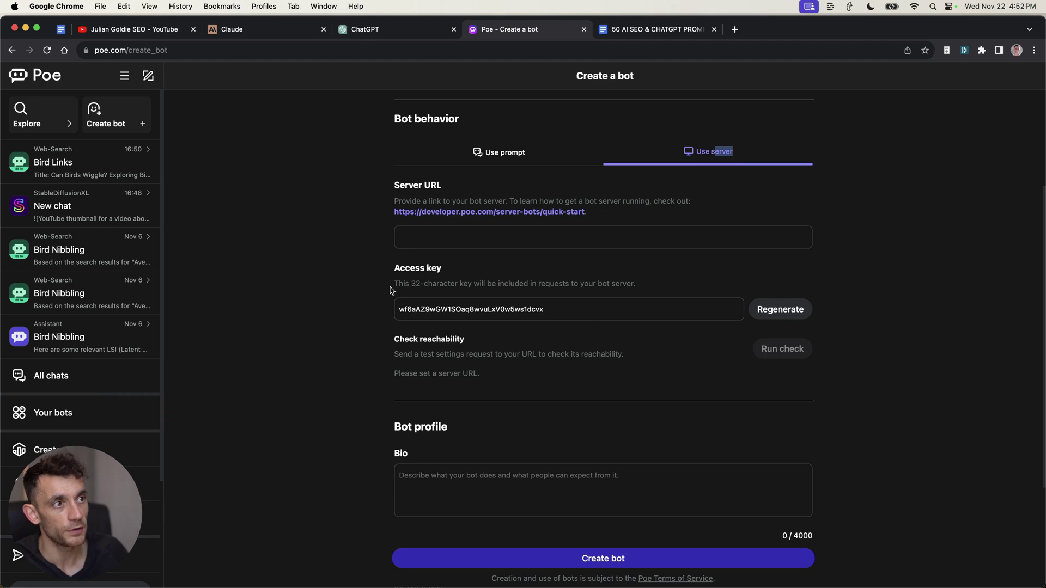
drag(384, 272, 623, 299)
click(623, 299)
scroll(608, 285, up, 3)
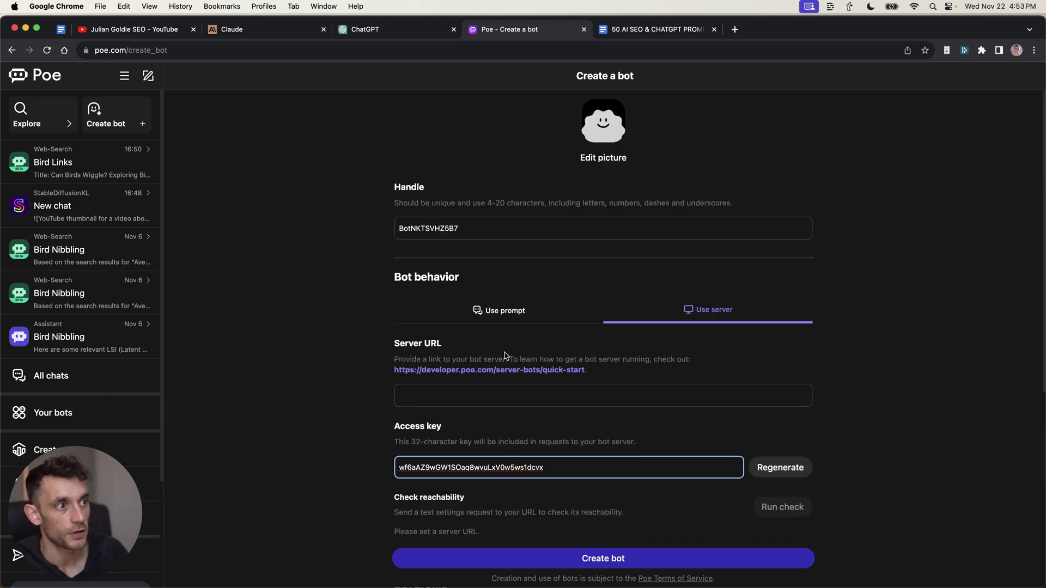
click(463, 309)
scroll(637, 396, down, 4)
scroll(637, 396, up, 4)
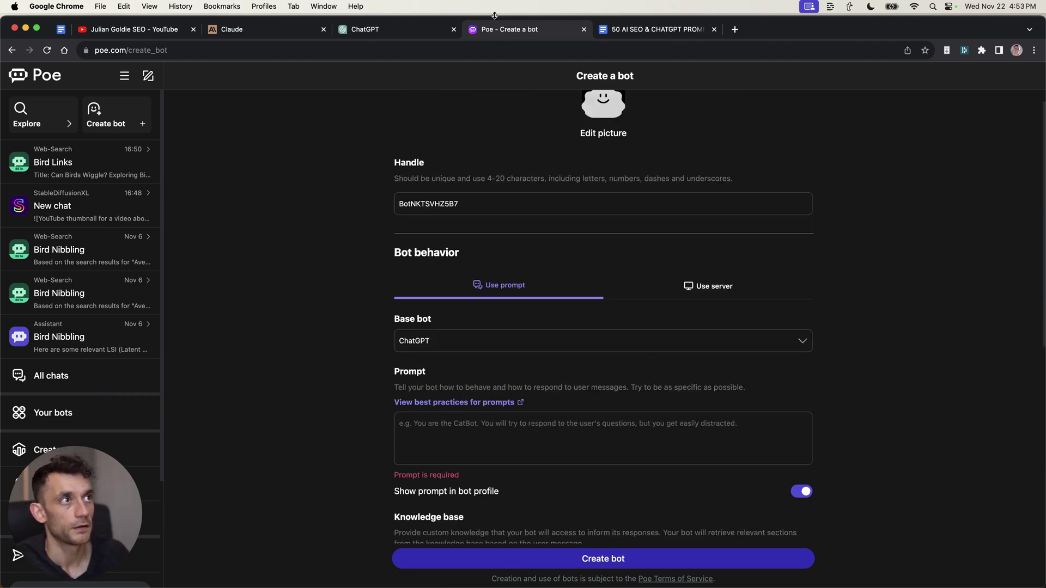
key(ctrl+shift+Tab)
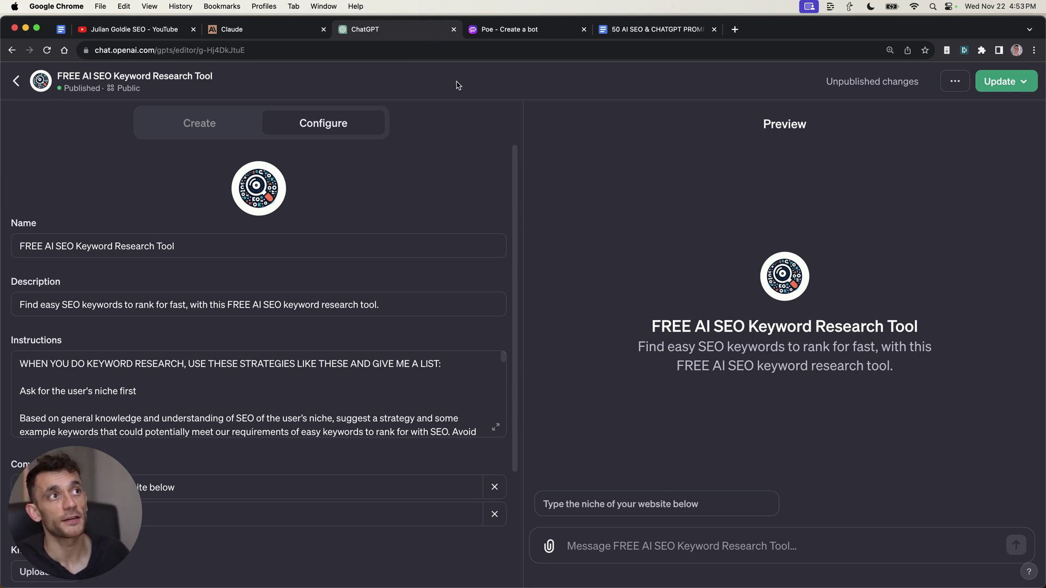
click(466, 36)
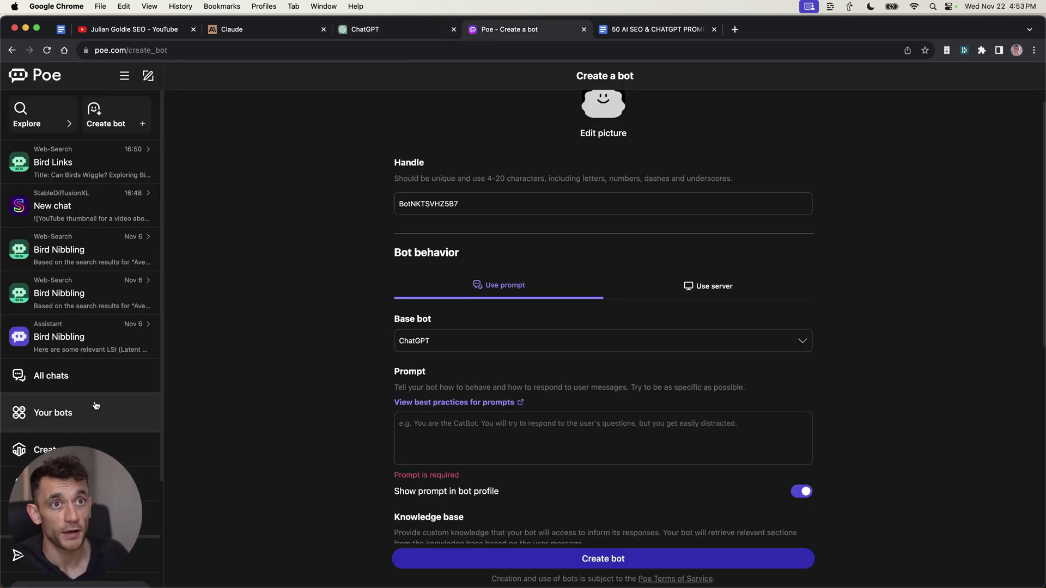
scroll(442, 202, up, 1)
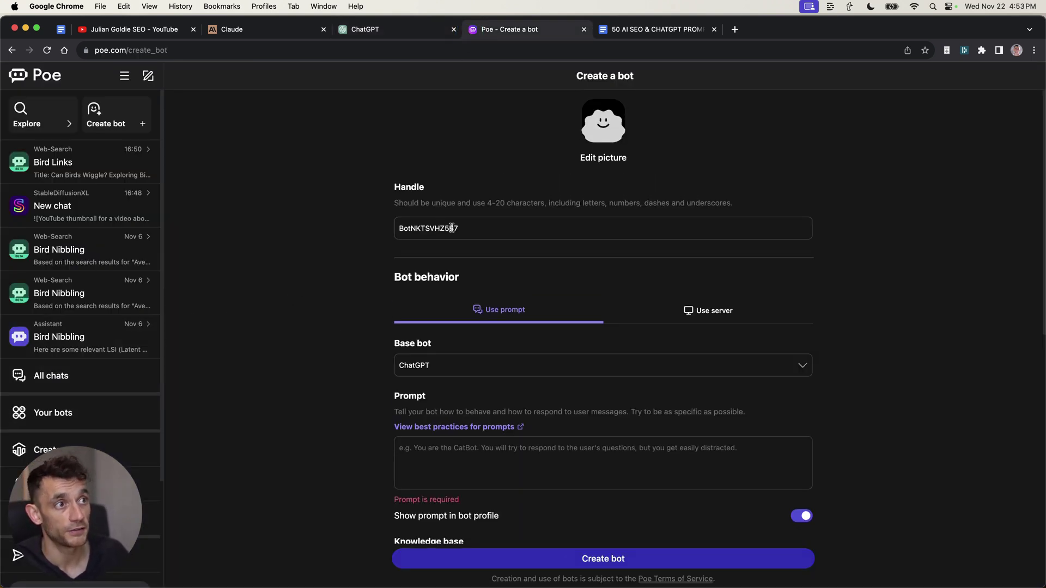
scroll(463, 229, down, 2)
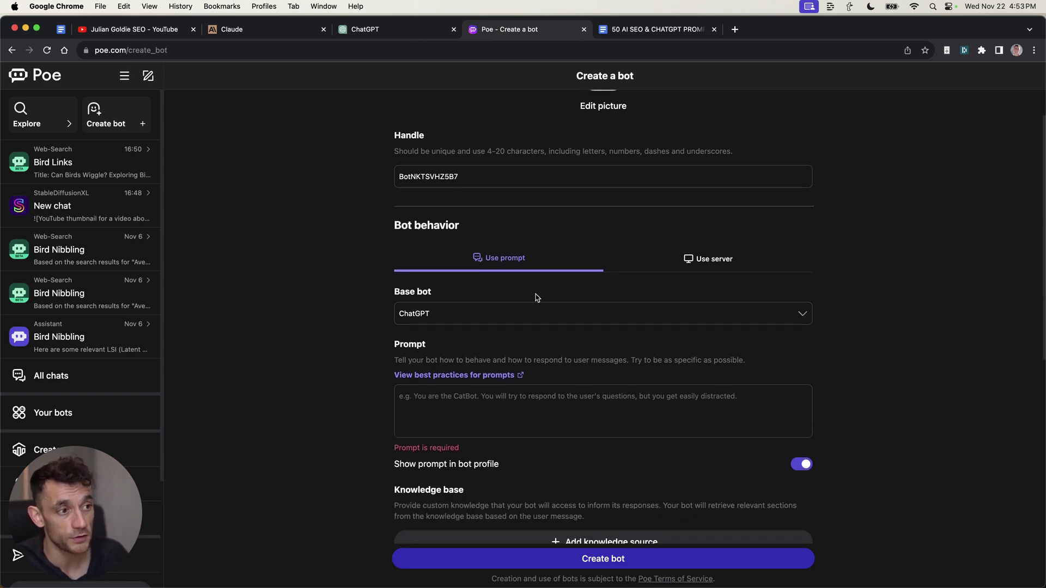
scroll(534, 297, down, 2)
scroll(567, 332, up, 3)
scroll(491, 245, down, 3)
click(451, 185)
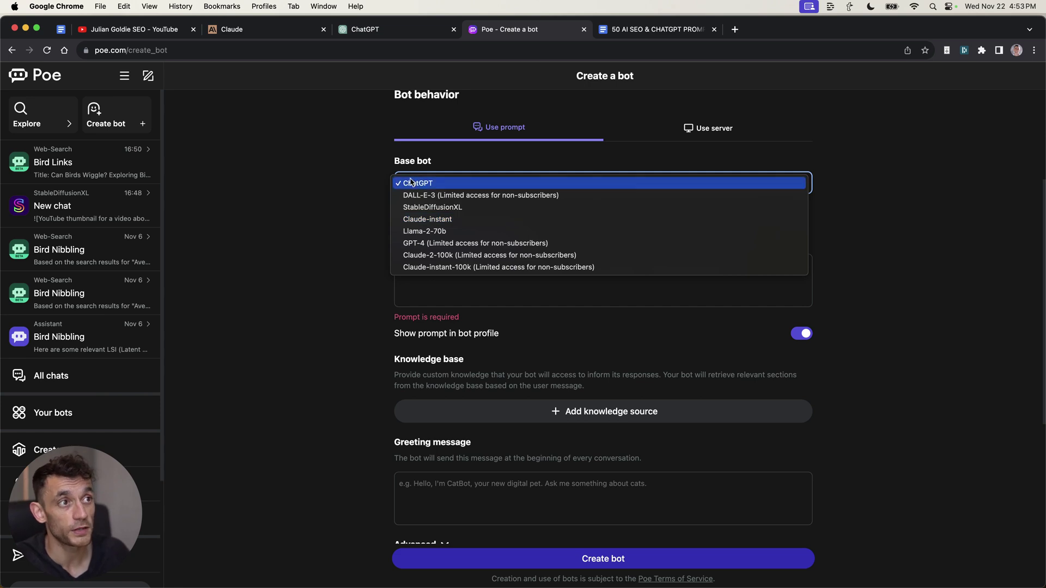
click(330, 233)
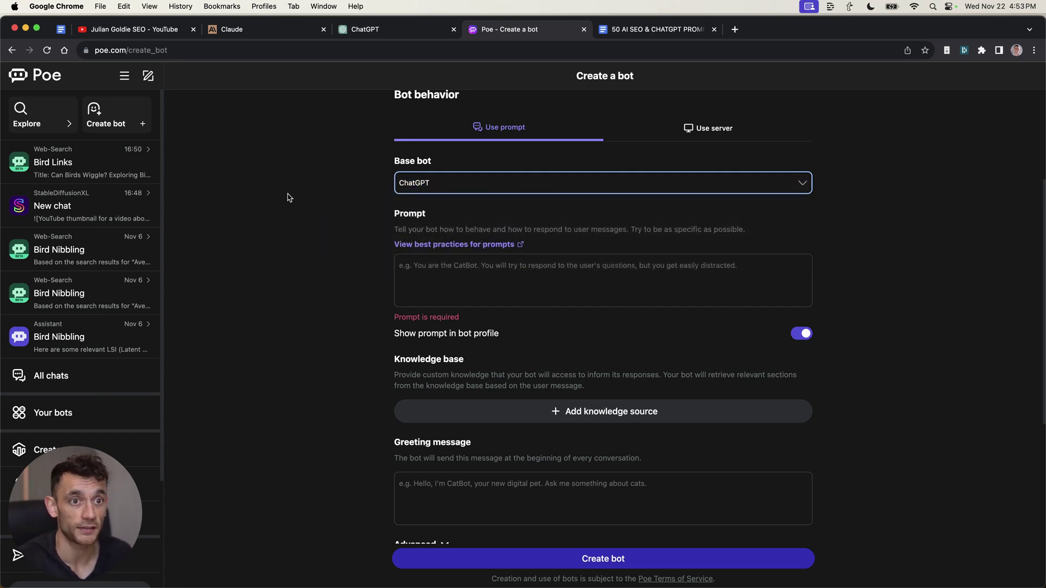
Search Poe's Explore directory for 'seo' and browse the enlarged bot results
click(54, 126)
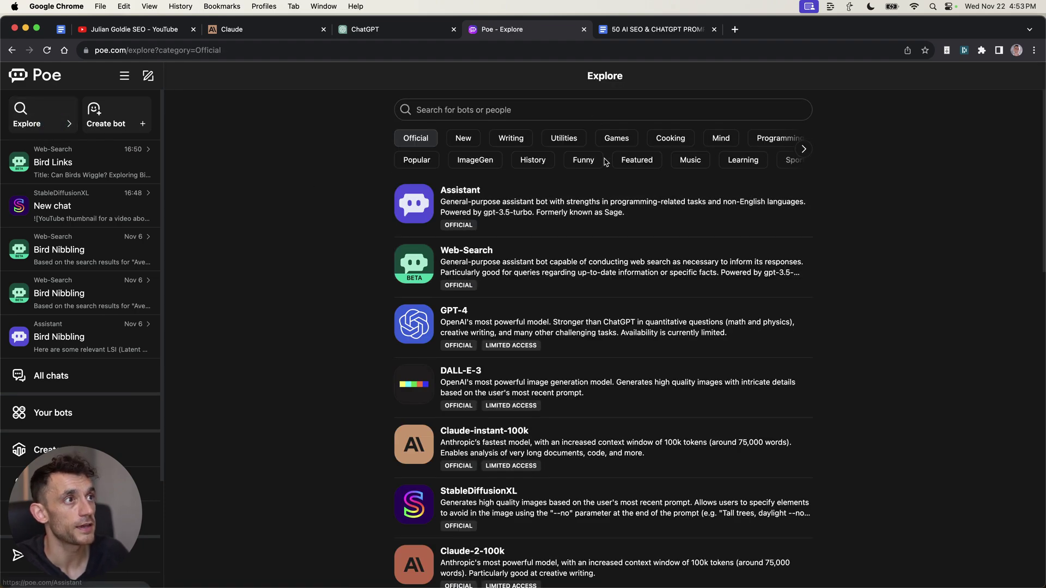
click(464, 108)
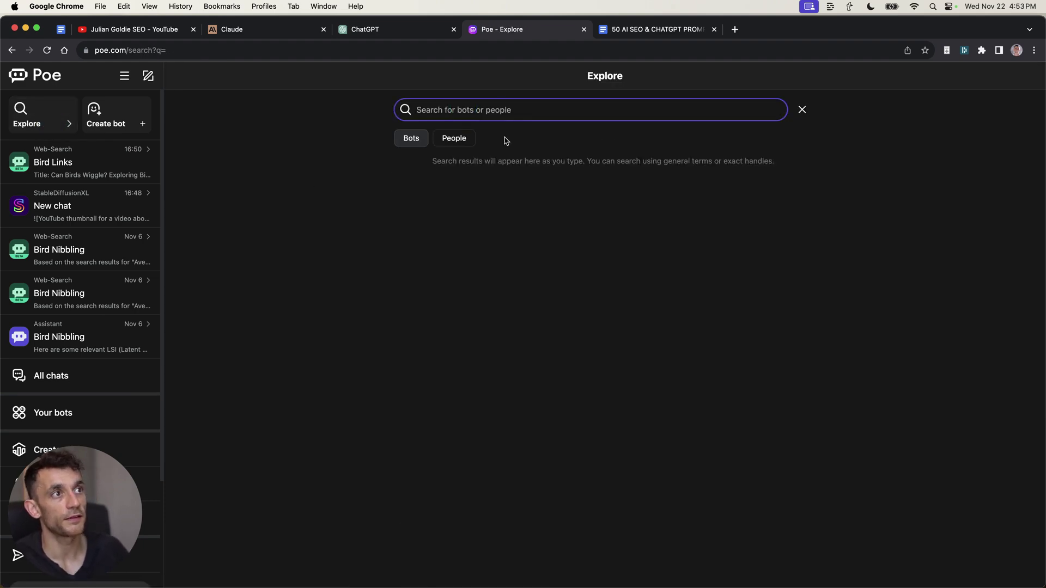
text(seo)
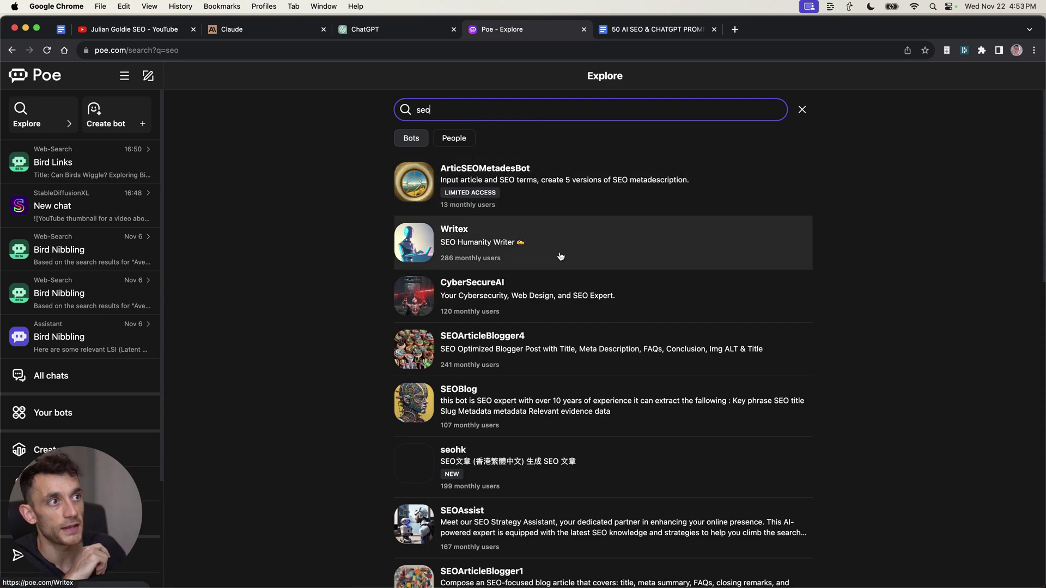
scroll(560, 256, down, 1)
scroll(467, 109, up, 1)
key(super+equal)
key(super+equal)
key(super+a)
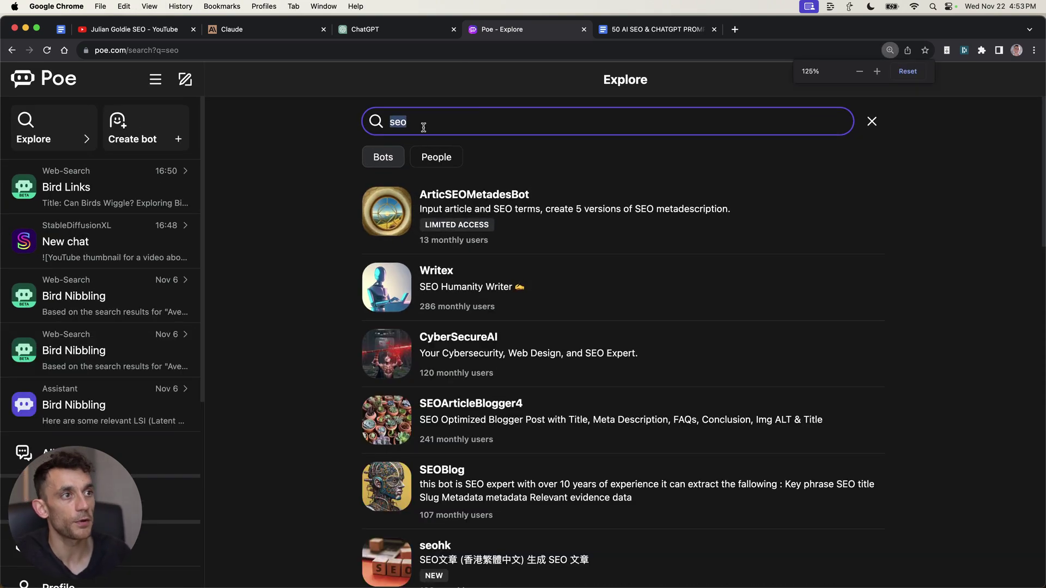
scroll(567, 414, down, 8)
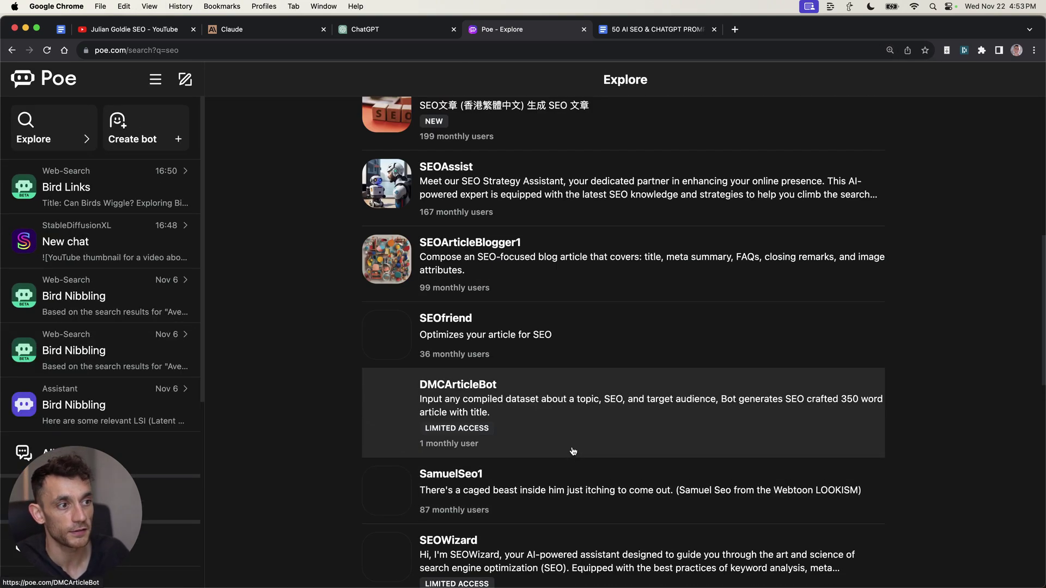
scroll(573, 451, down, 5)
scroll(545, 392, up, 15)
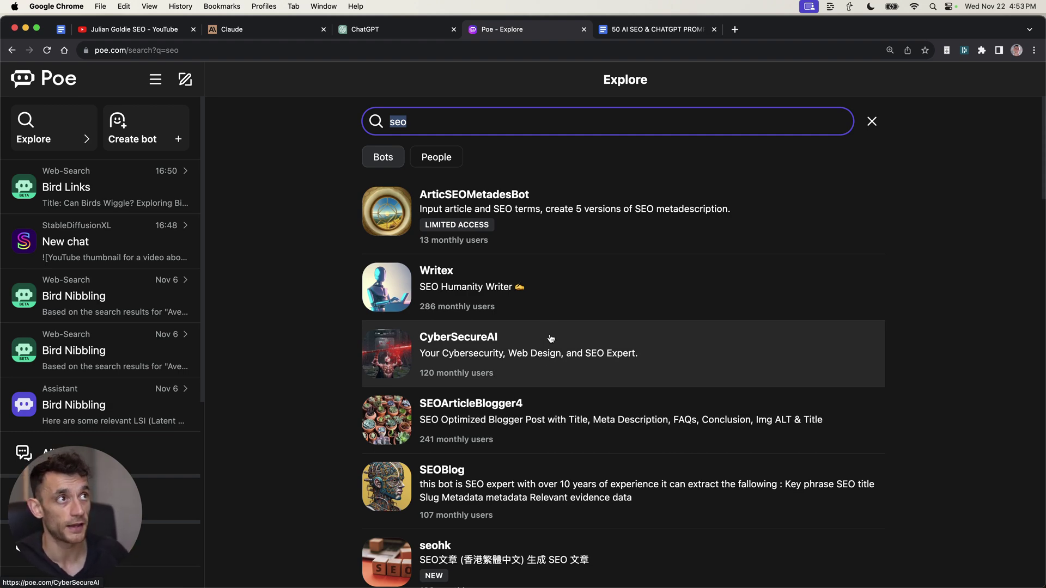
Leave the GPT editor for My GPTs, then highlight the SEO bot results in Poe
click(335, 131)
click(416, 34)
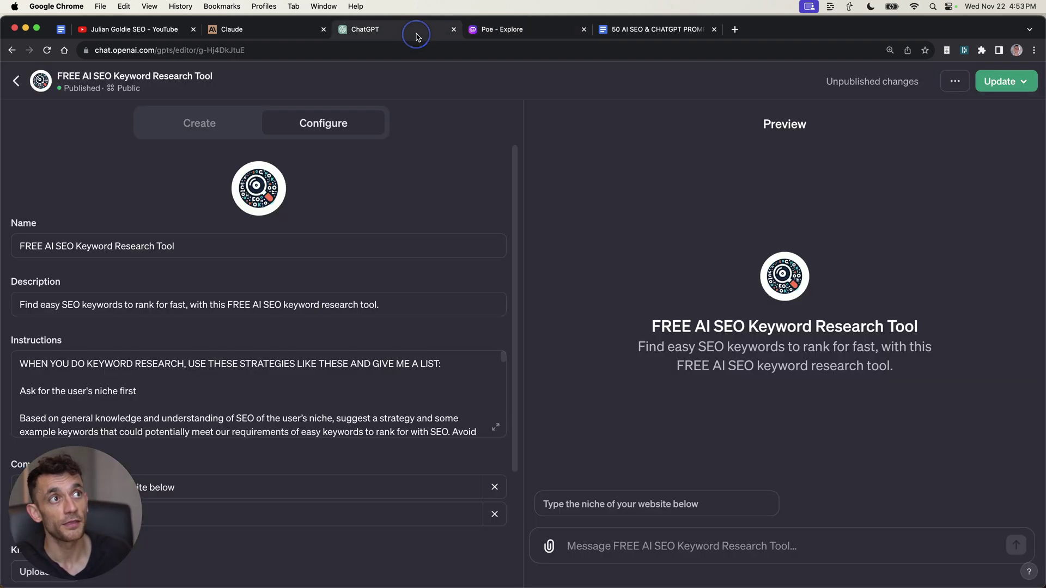
click(18, 88)
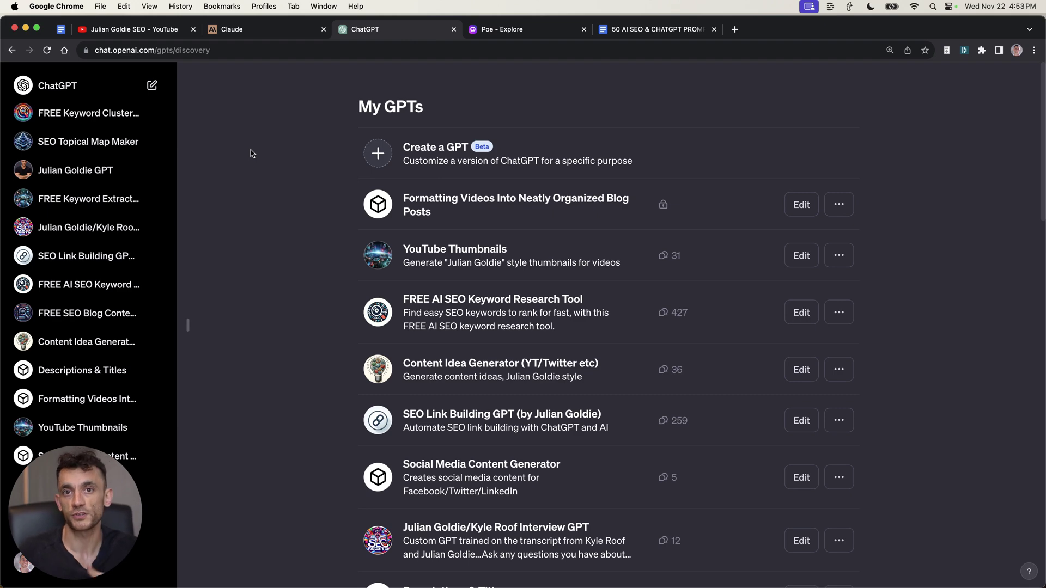
click(510, 32)
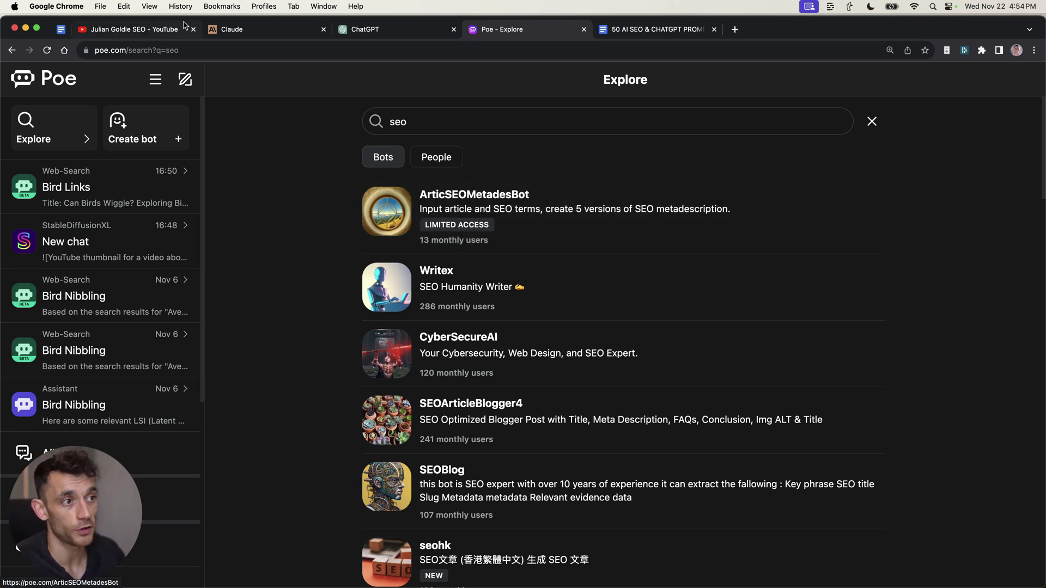
drag(322, 150, 460, 462)
click(338, 365)
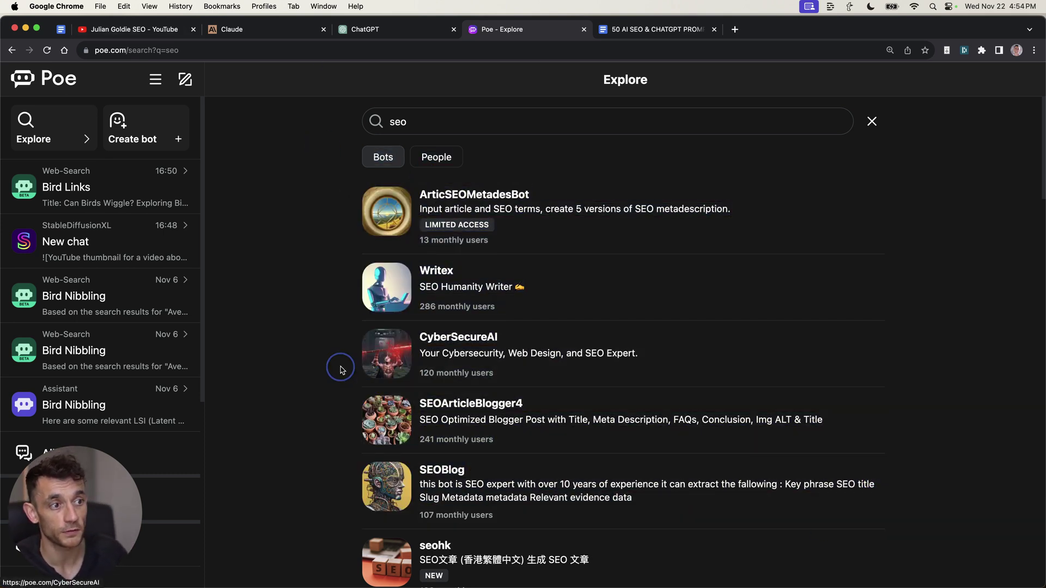
scroll(331, 367, down, 10)
scroll(331, 367, up, 10)
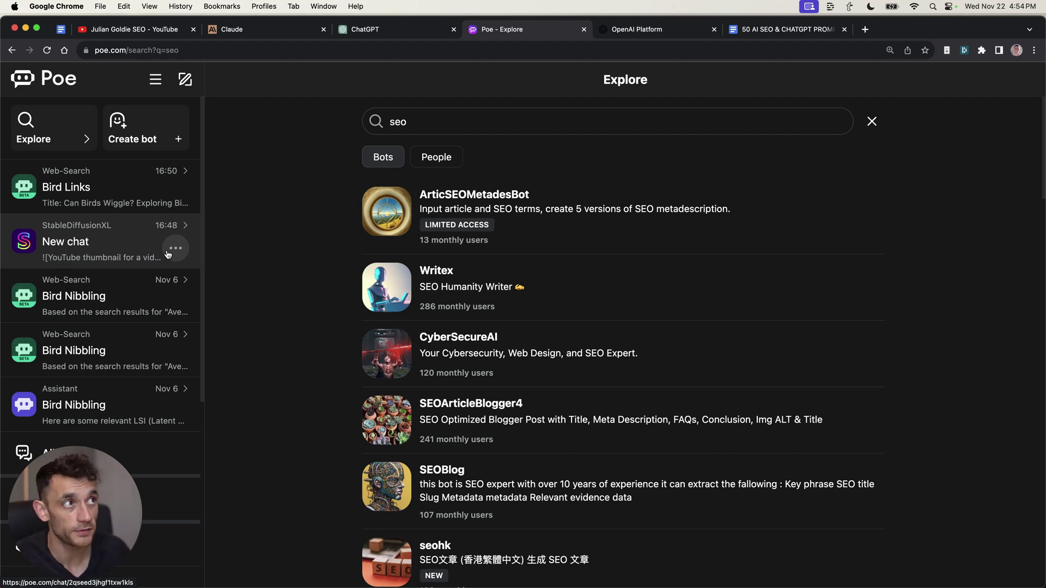
Start a new GPT from Create a GPT and show its blank Configure fields
click(371, 27)
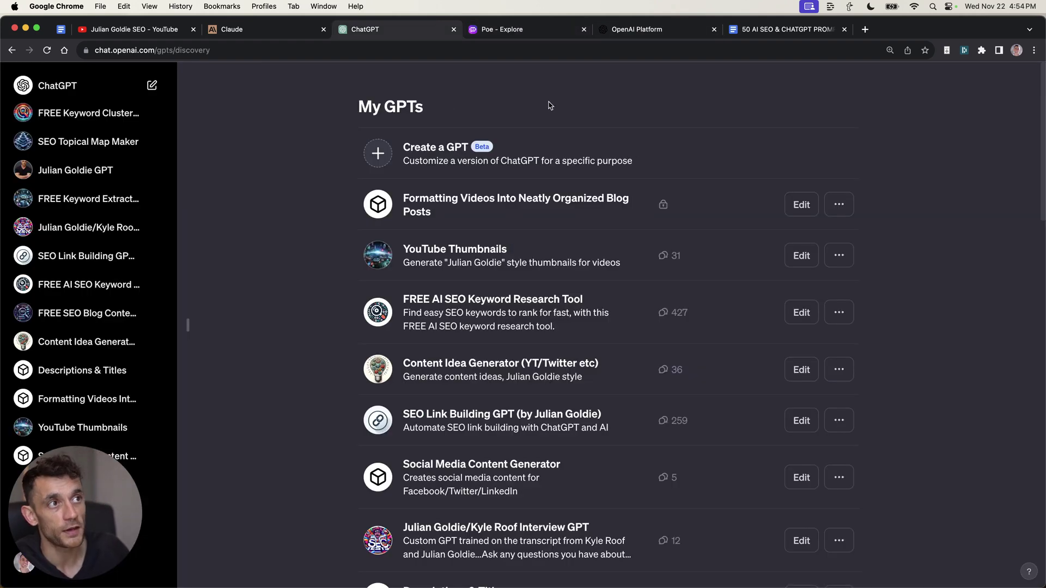
drag(294, 96, 366, 176)
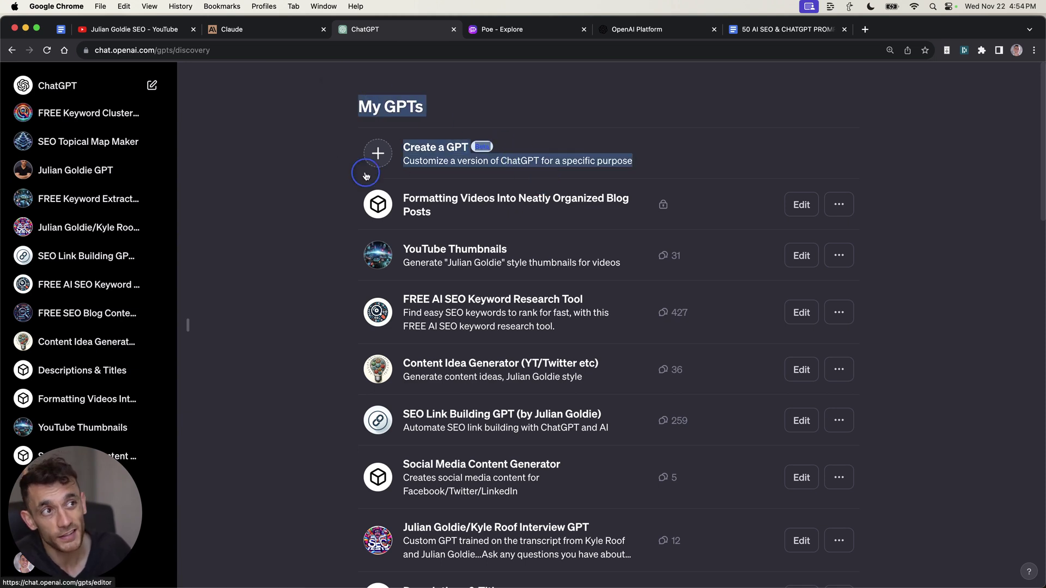
click(366, 176)
click(272, 122)
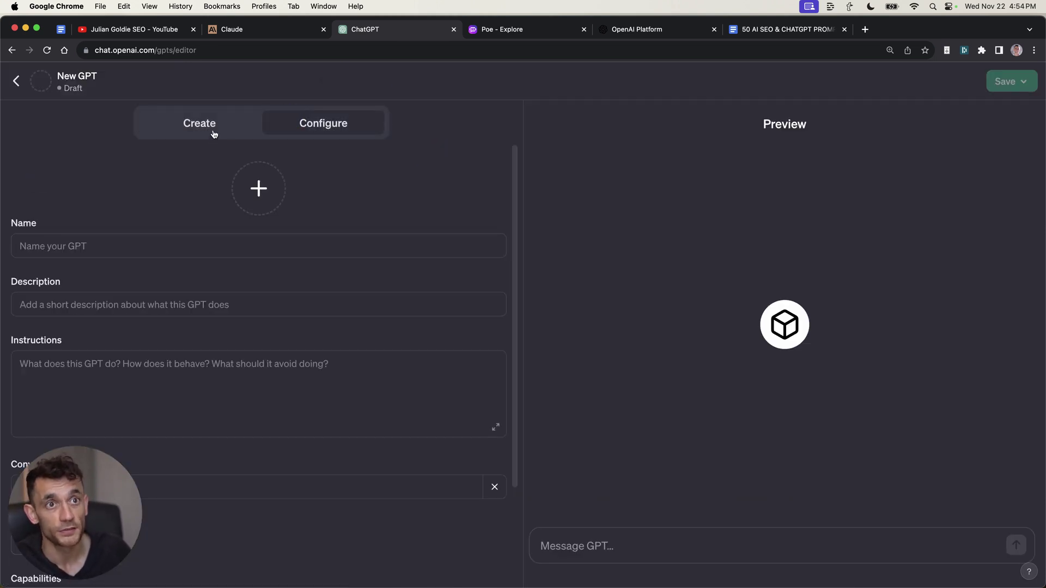
Log in to the OpenAI Platform to reach the Playground
click(635, 30)
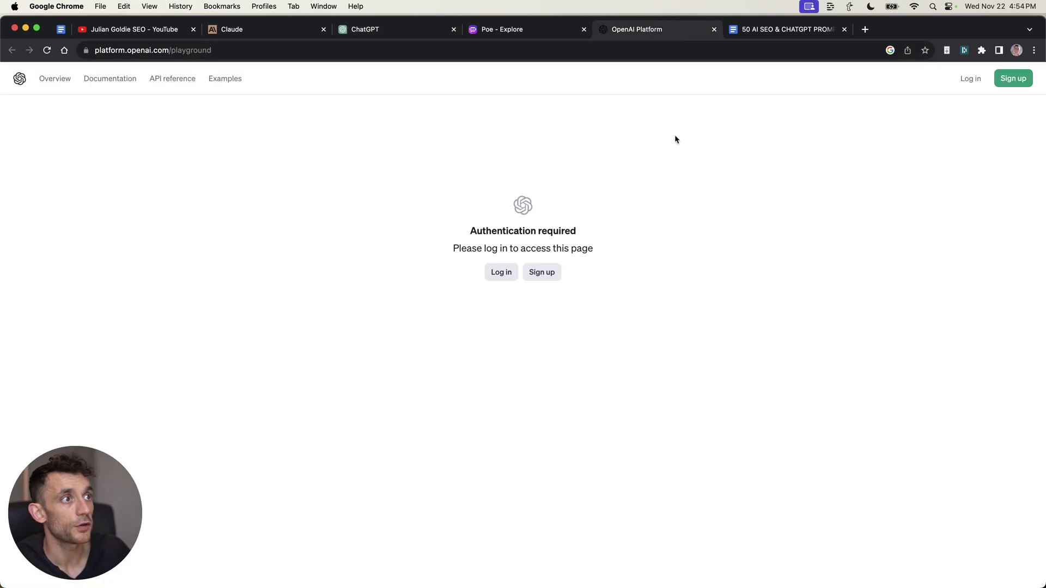
click(497, 272)
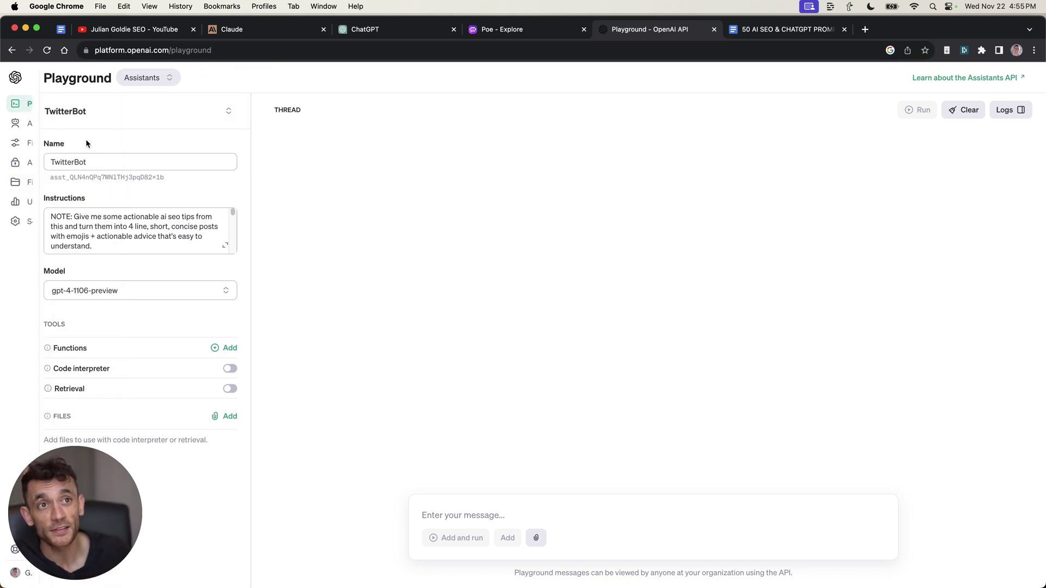
key(ctrl+shift+Tab)
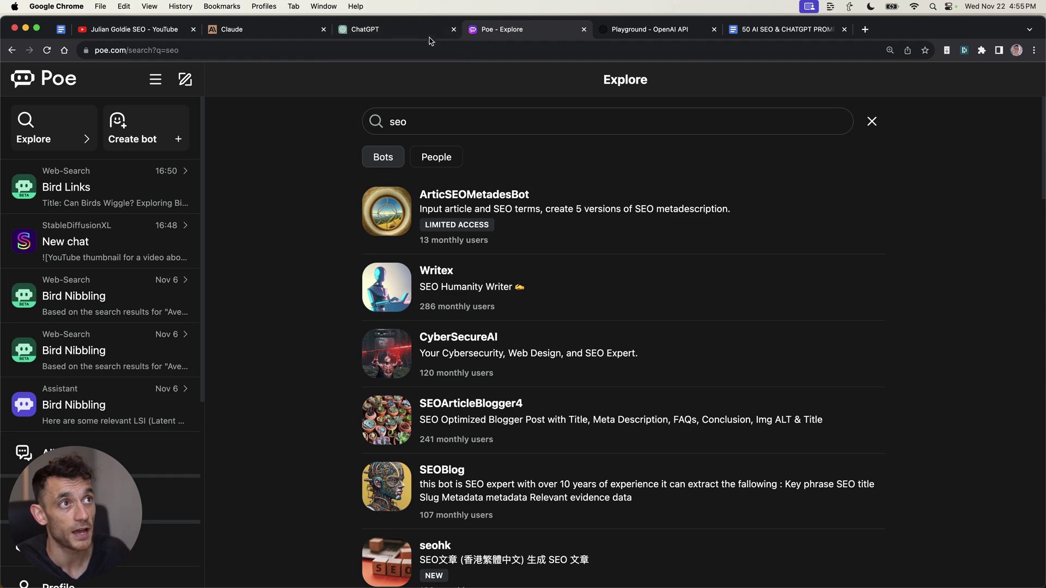
click(176, 122)
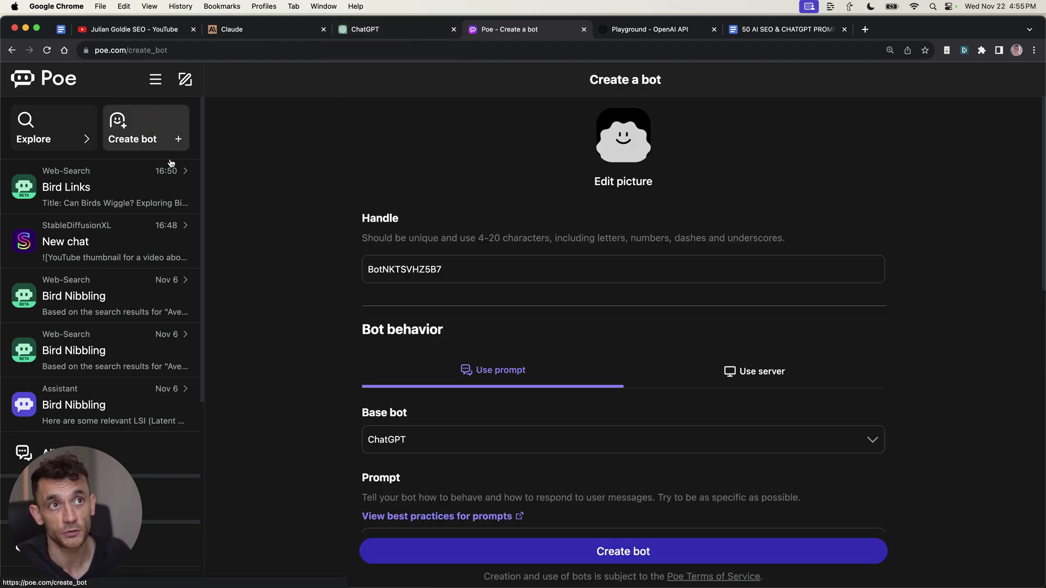
click(408, 34)
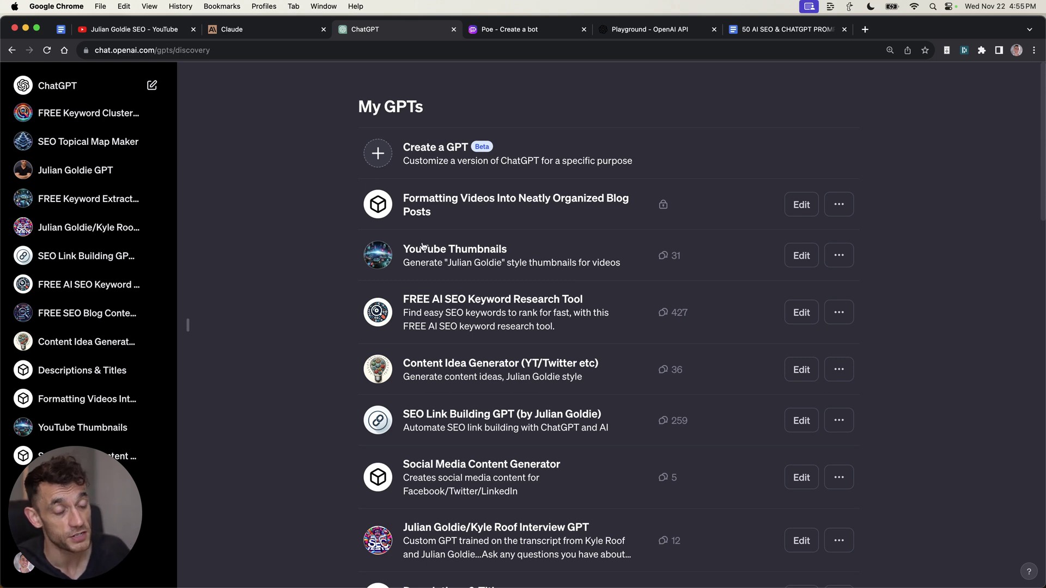
Open the Playground's assistant list and keep TwitterBot selected
click(626, 35)
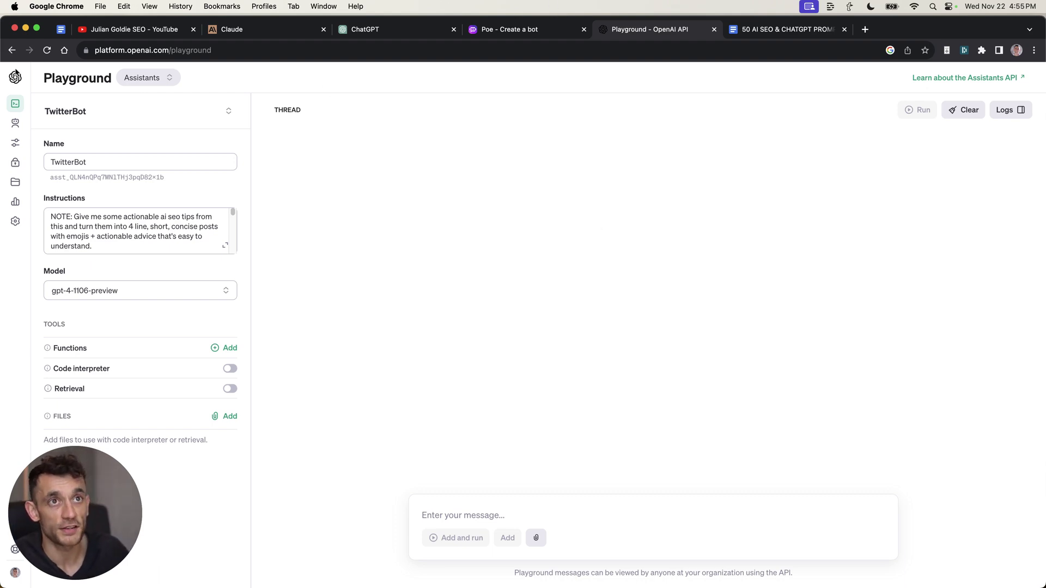
click(65, 112)
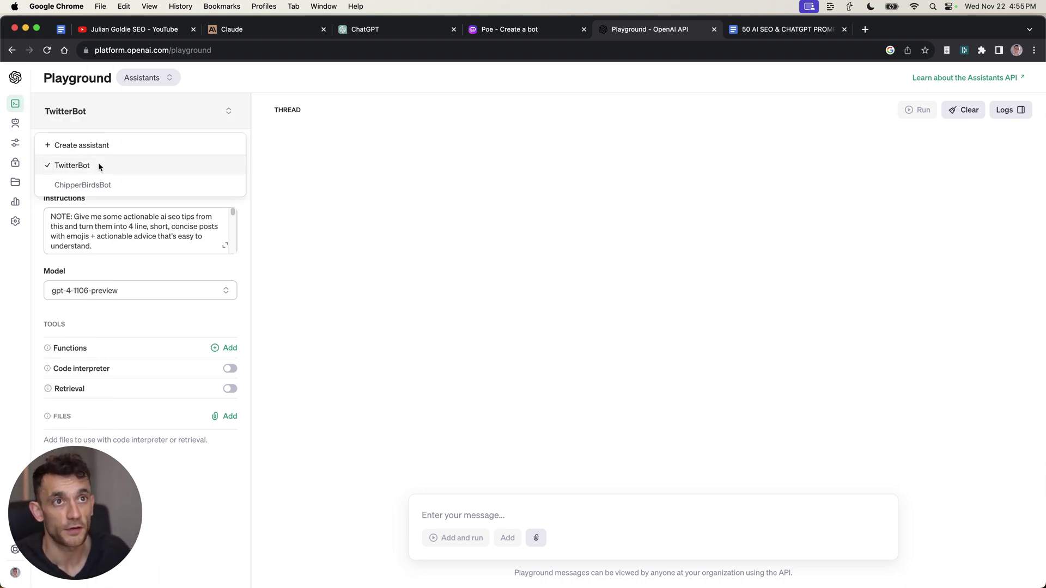
click(359, 228)
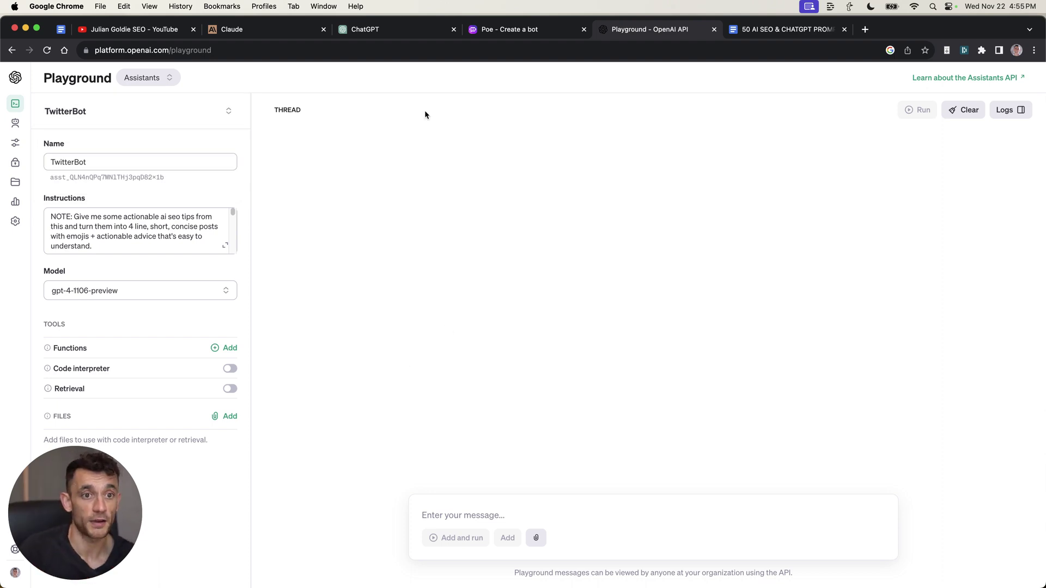
Open the X profile in a new tab, scroll its SEO tip posts, then return to the Playground
key(super+t)
text(twitter.com/JulianGoldieSEO)
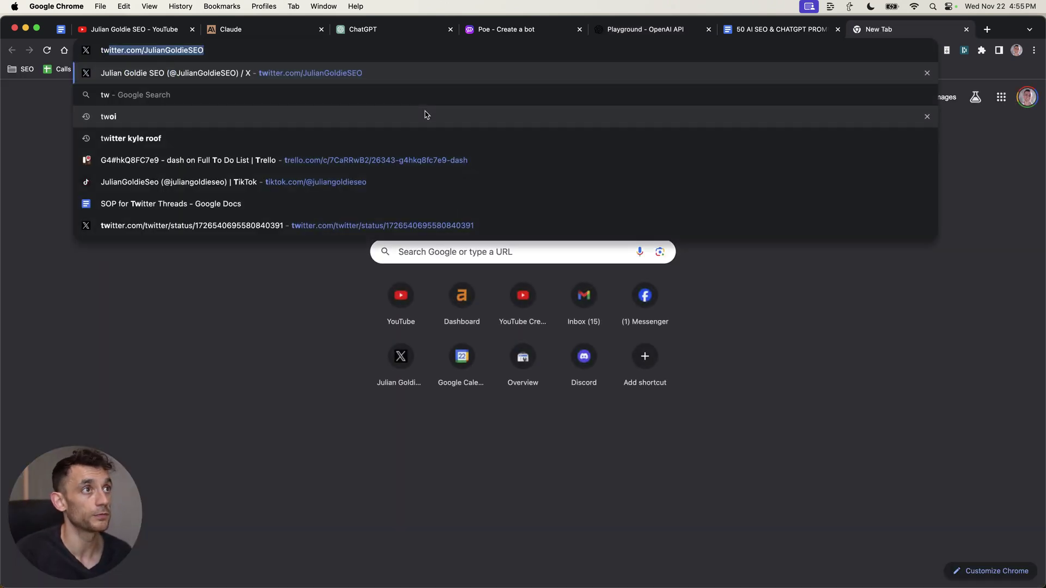
key(Return)
scroll(456, 474, down, 20)
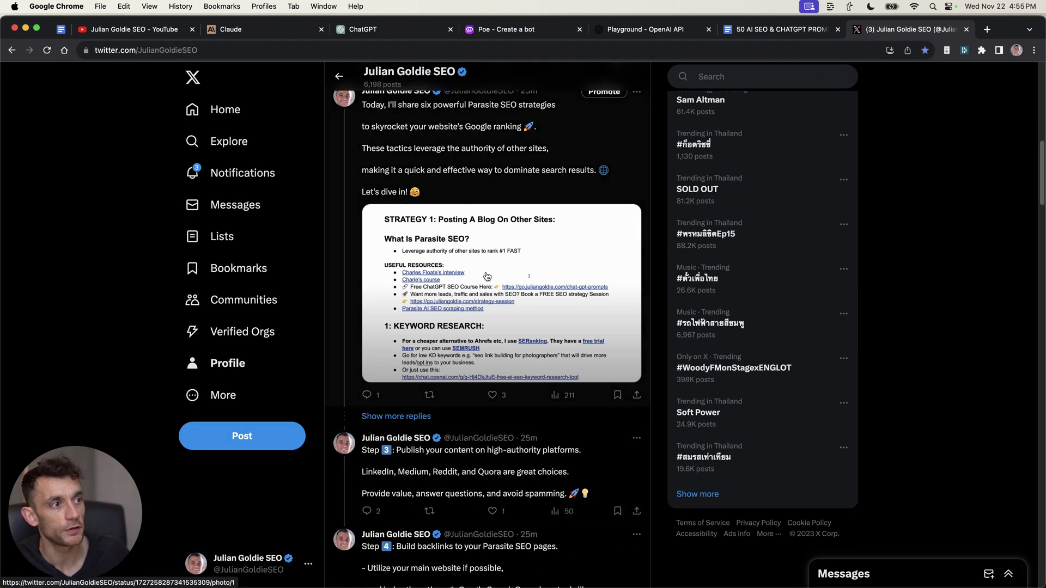
scroll(494, 446, down, 10)
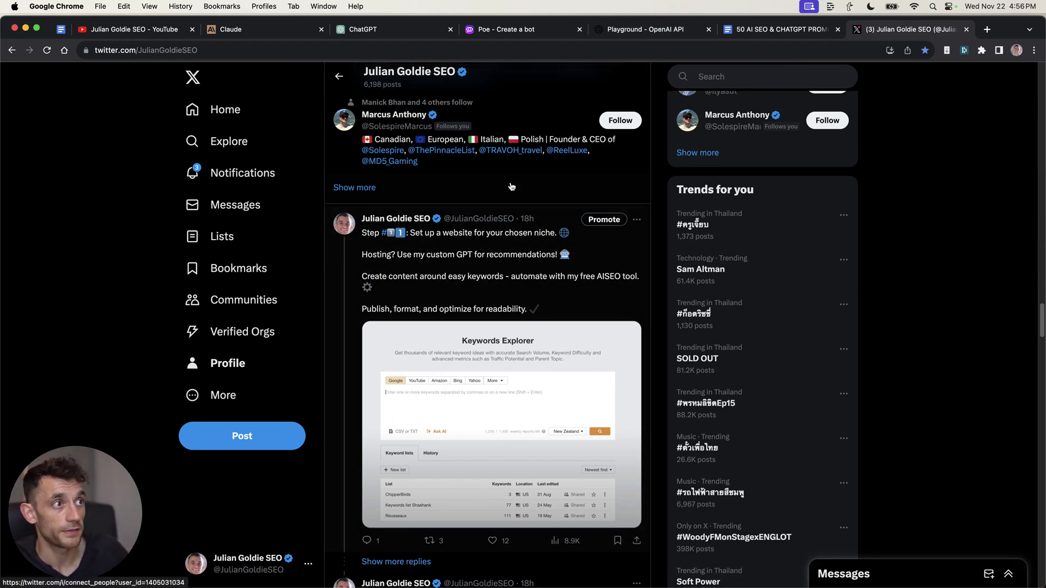
click(640, 27)
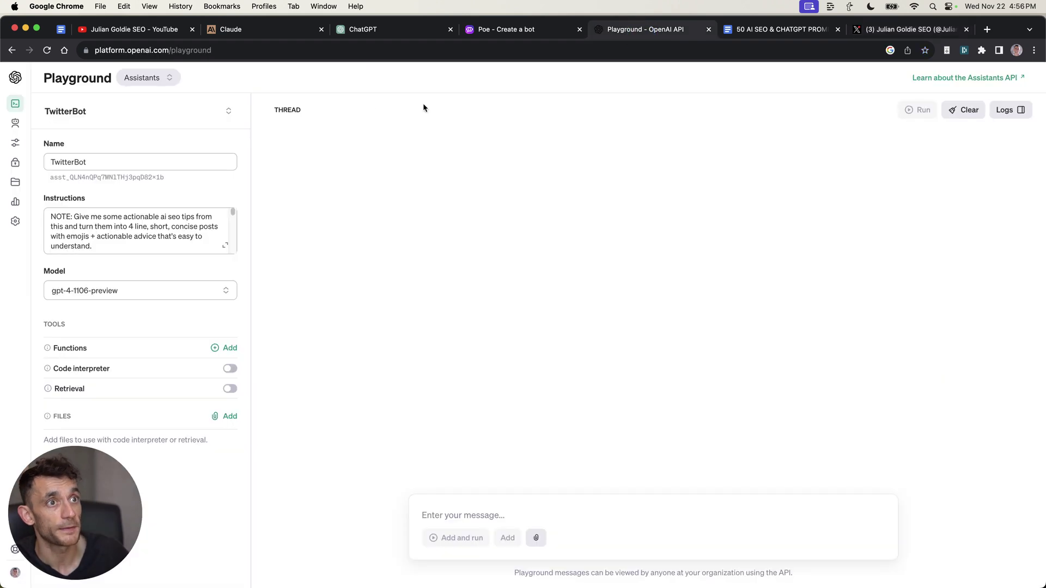
Switch the Playground assistant to ChipperBirdsBot from the assistant list
click(134, 159)
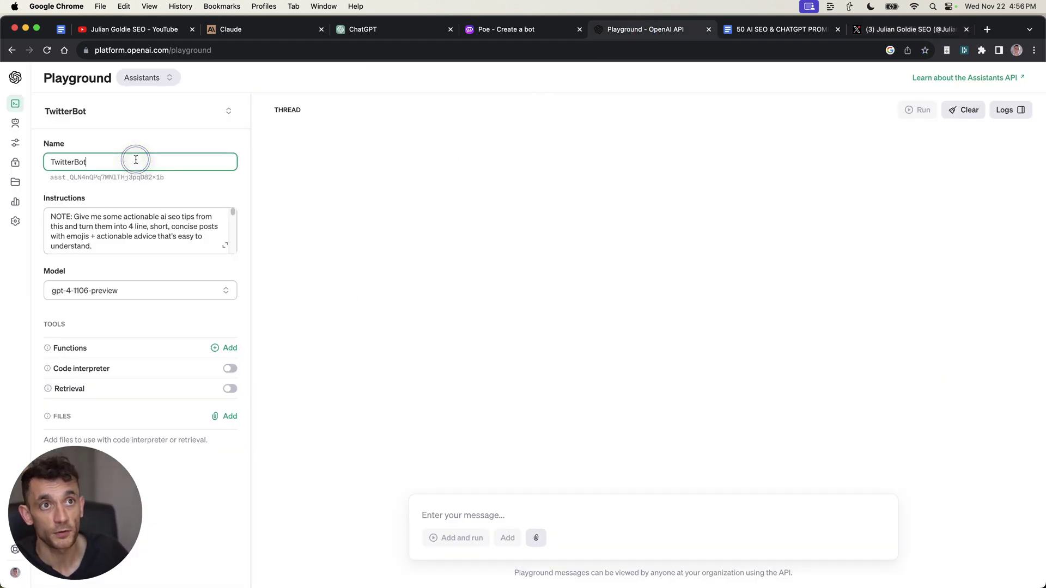
click(392, 30)
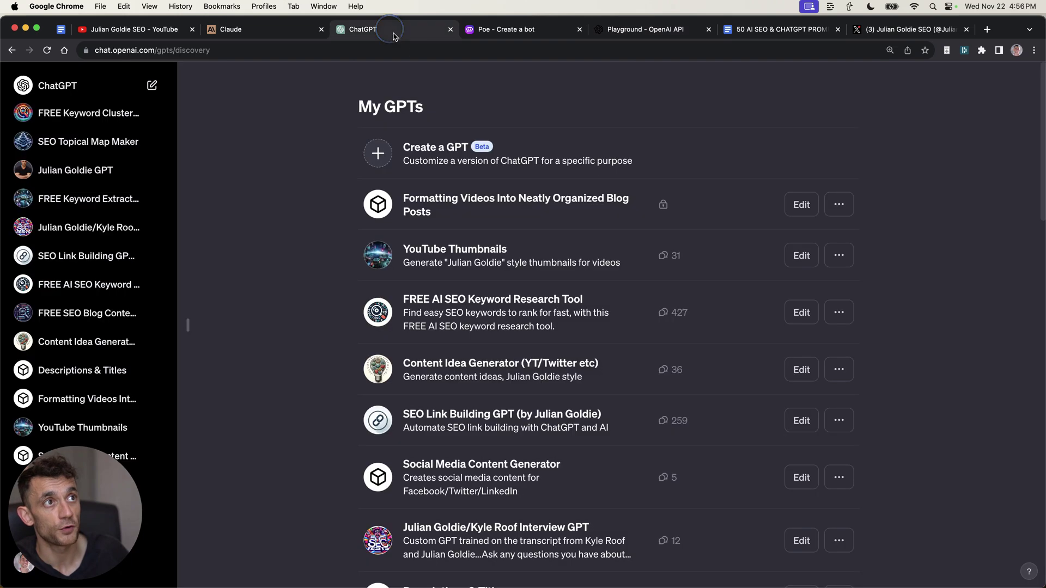
click(653, 30)
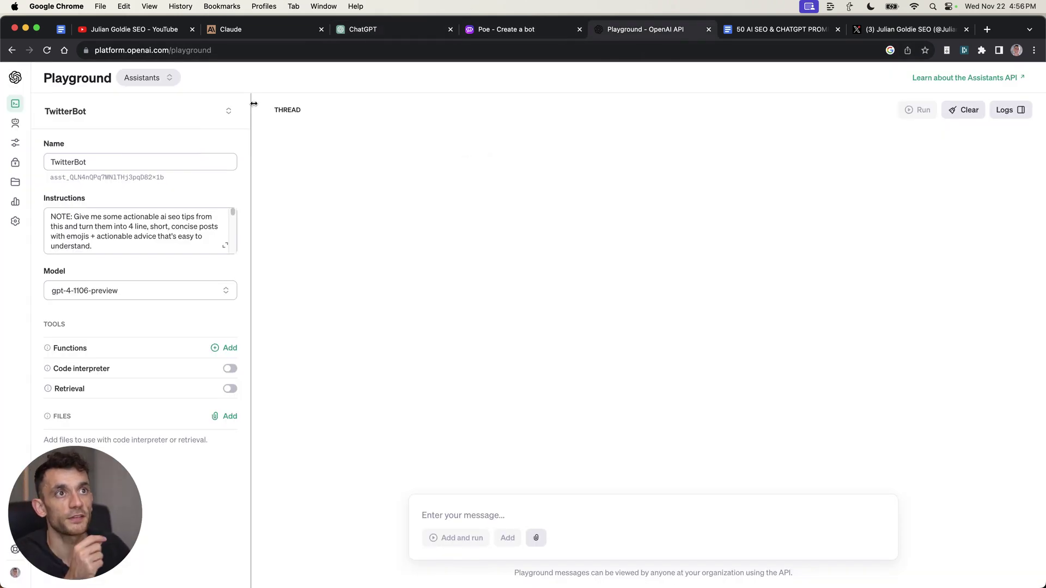
click(222, 112)
click(203, 183)
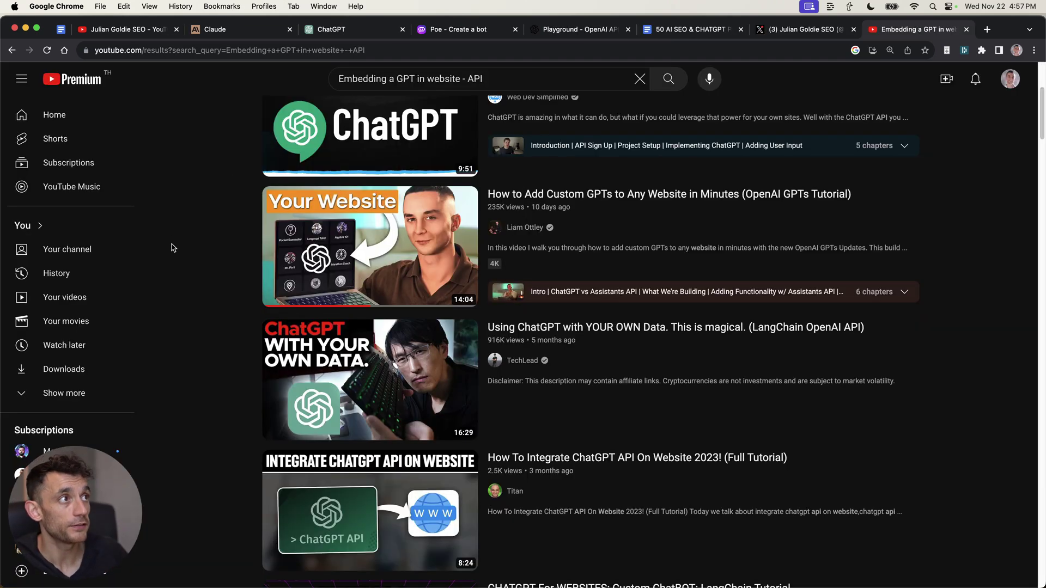
click(602, 29)
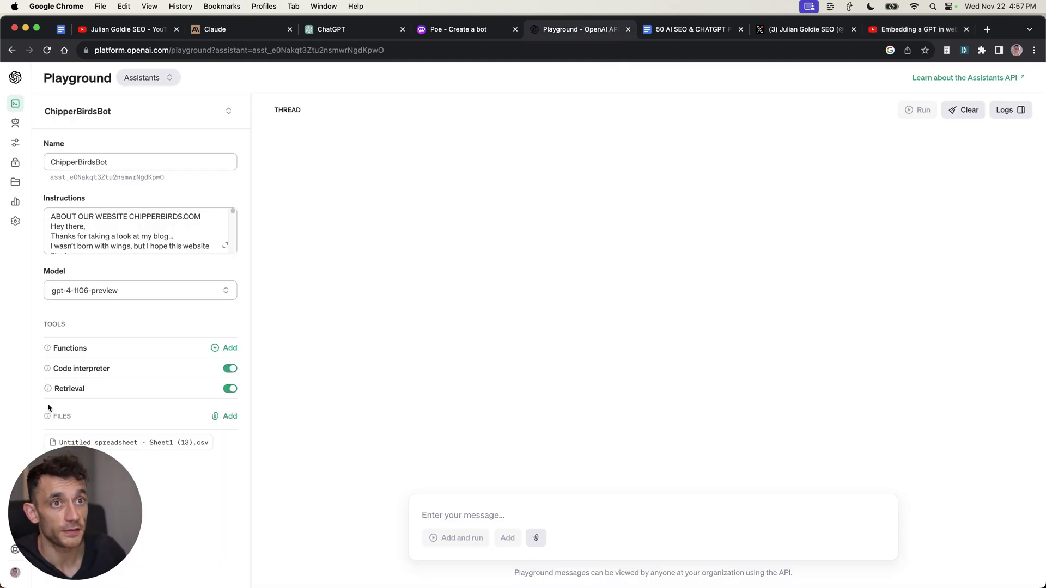
Close the YouTube tab, check the Model list keeping gpt-4-1106-preview, then show My GPTs
middle_click(917, 34)
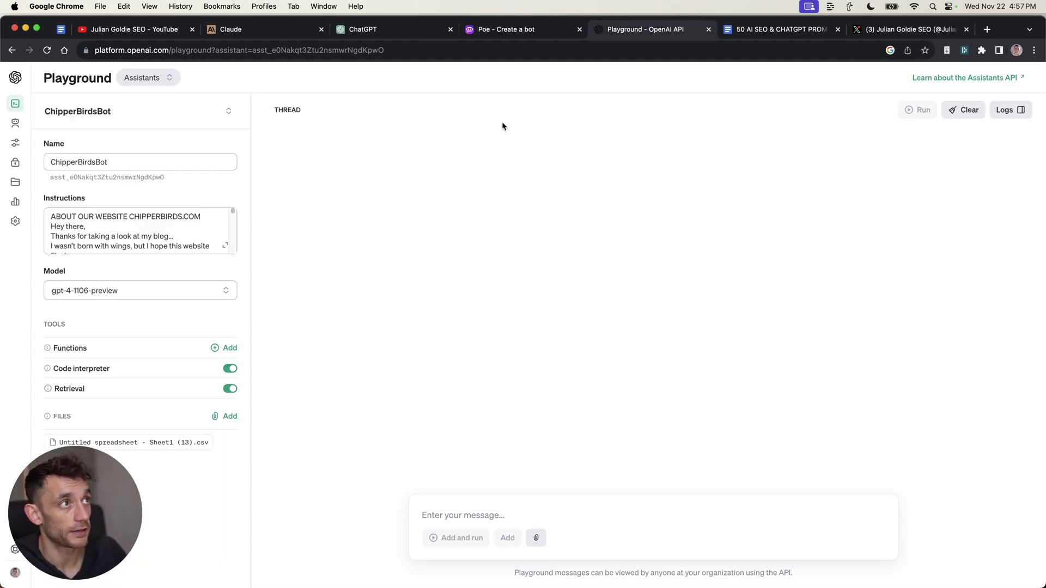
click(507, 250)
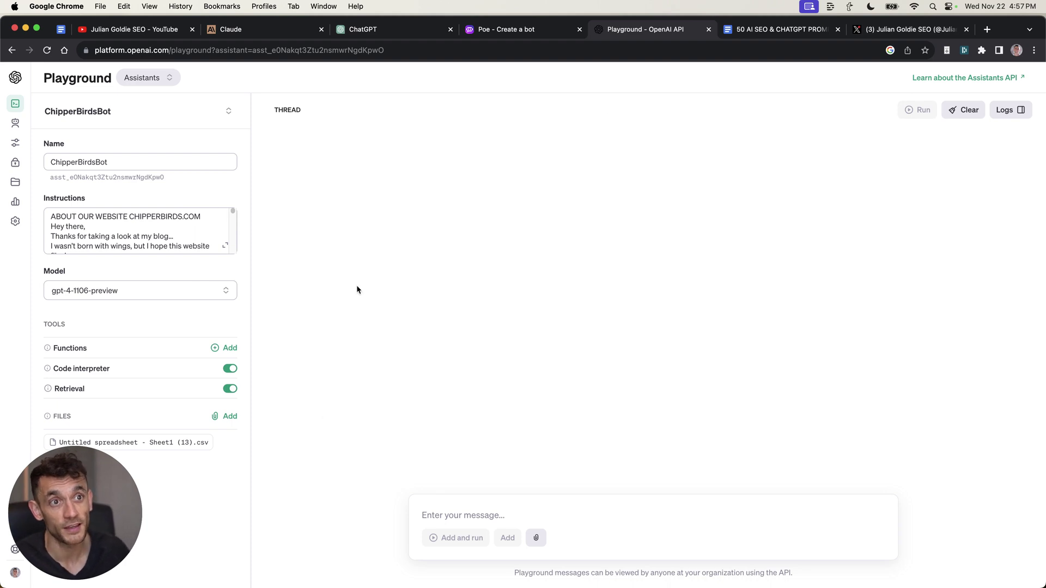
click(136, 291)
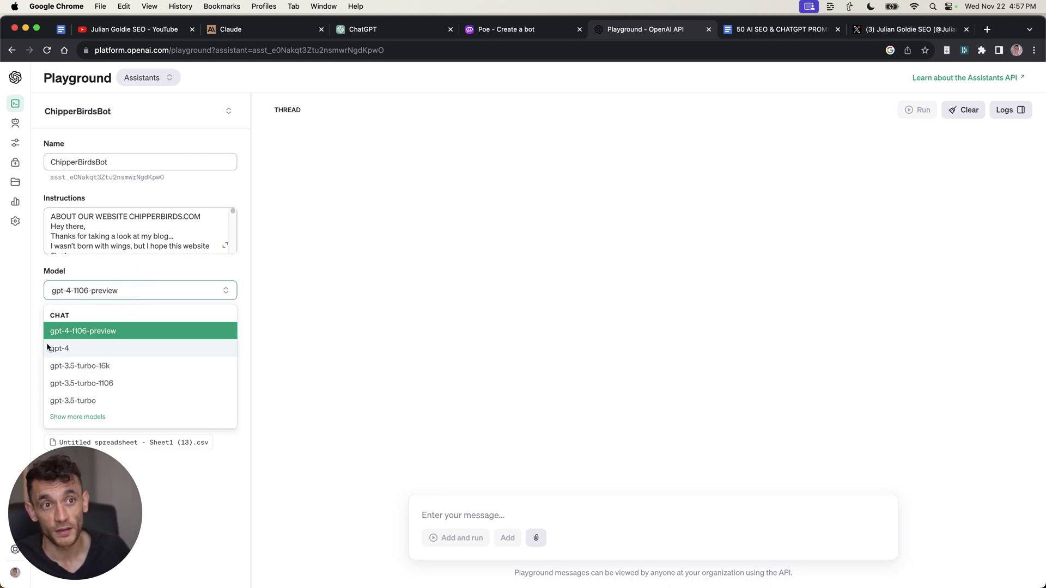
click(450, 325)
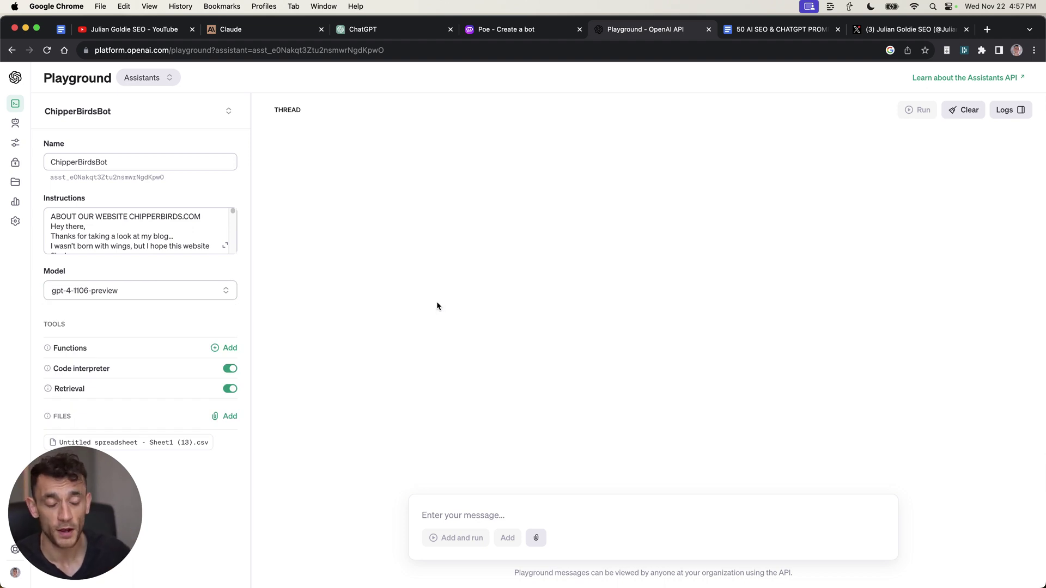
click(135, 290)
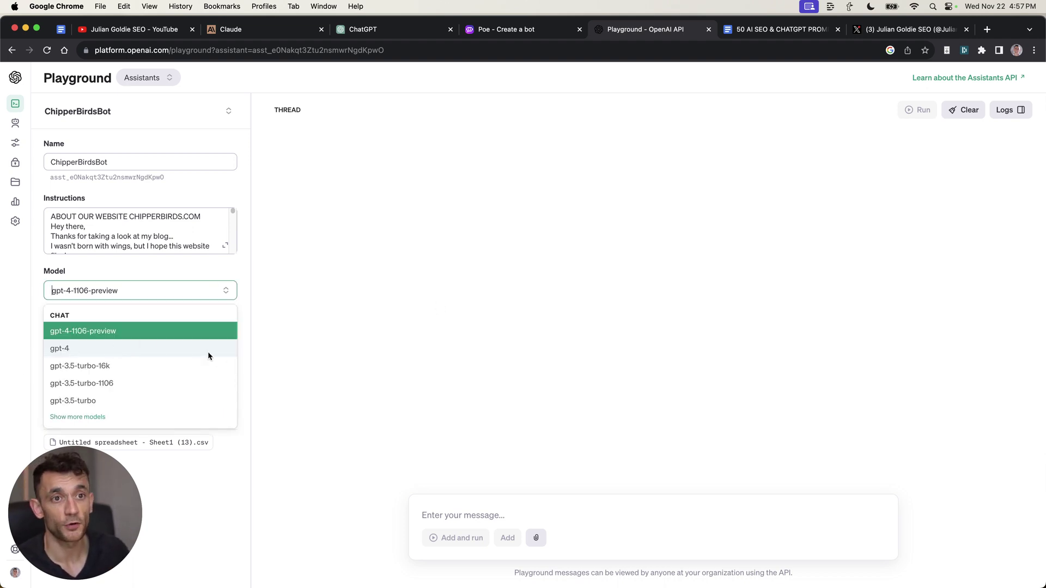
click(454, 345)
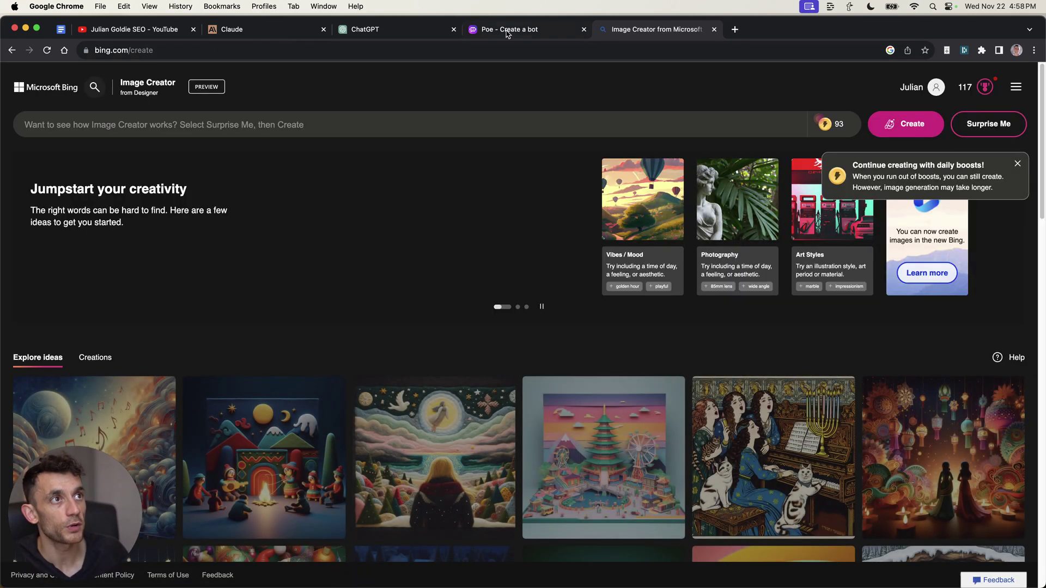
click(377, 25)
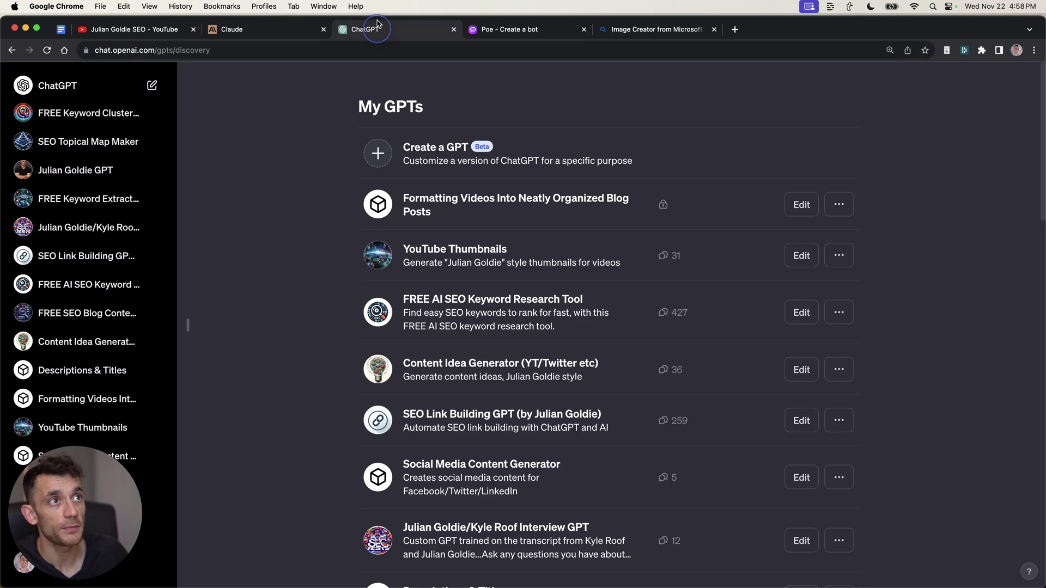
click(534, 23)
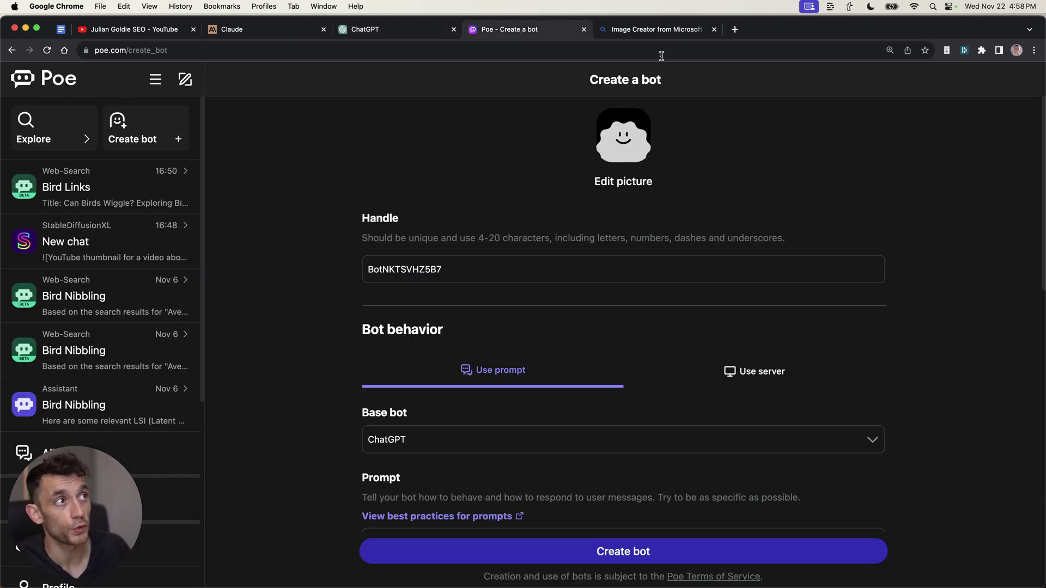
click(653, 30)
click(485, 30)
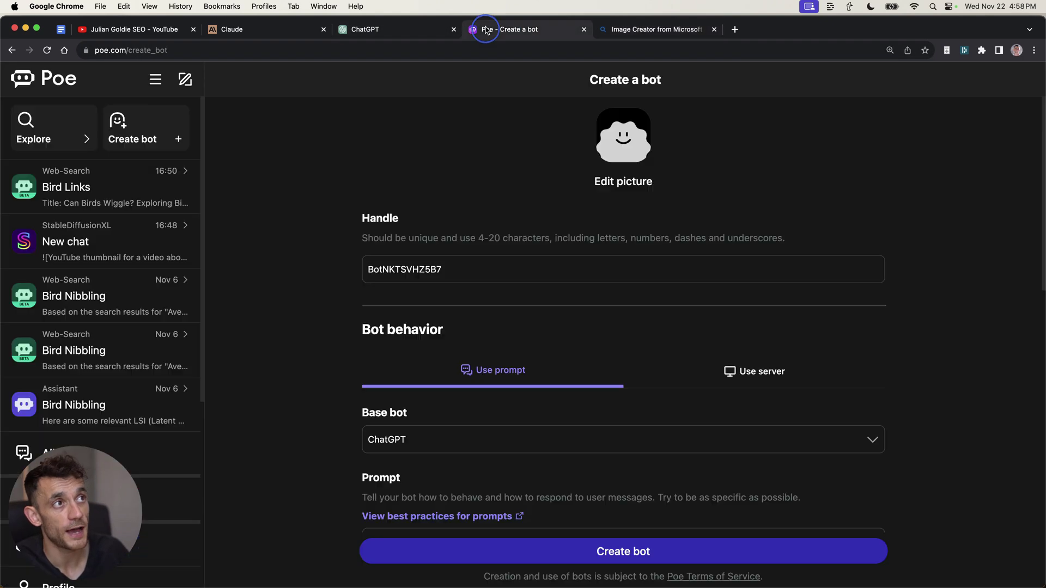
click(635, 35)
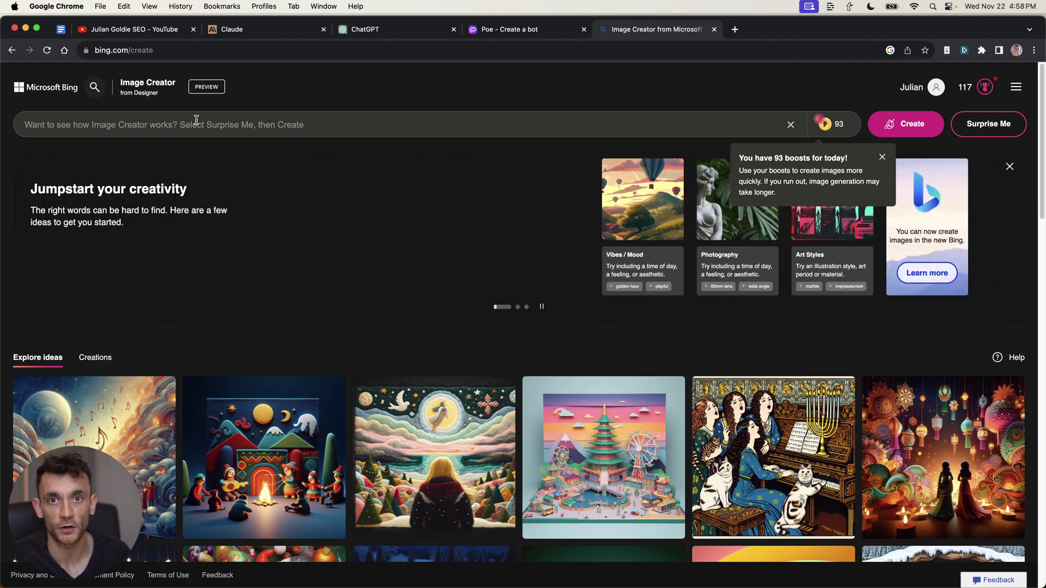
key(super+4)
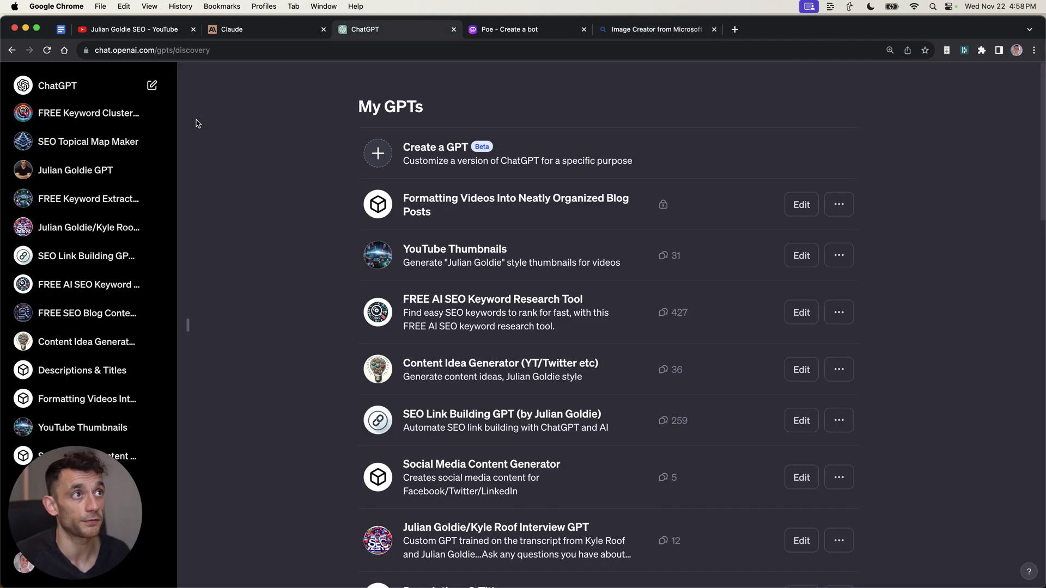
Ask a new GPT-4 ChatGPT chat to 'Create an image about SEO'
click(152, 85)
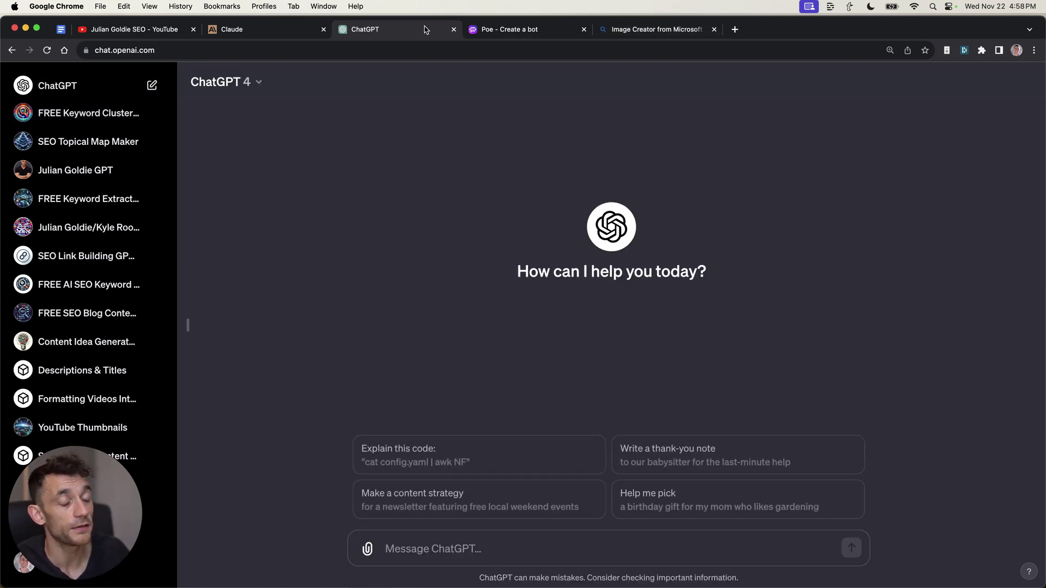
drag(397, 22, 528, 30)
text(Create an image about SEO)
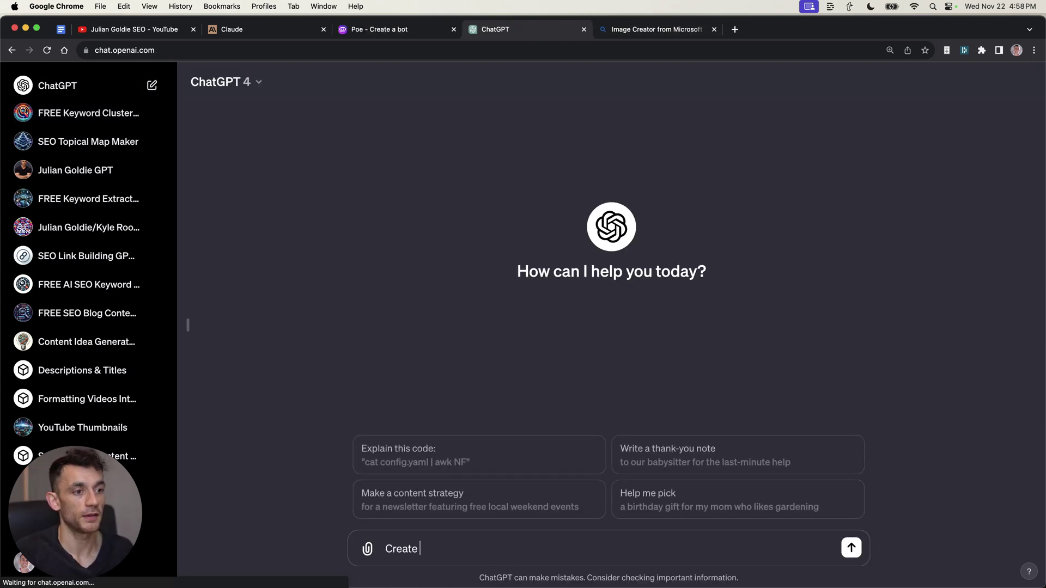
key(super+a)
key(Return)
Run the same SEO prompt in Bing Image Creator to generate four images
drag(603, 145, 245, 92)
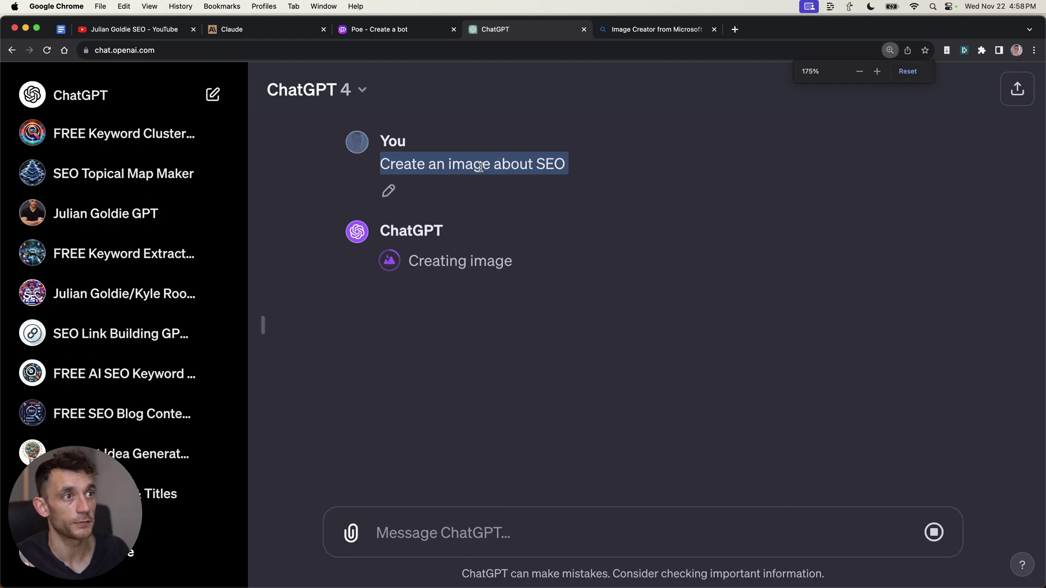
key(ctrl+Tab)
key(Return)
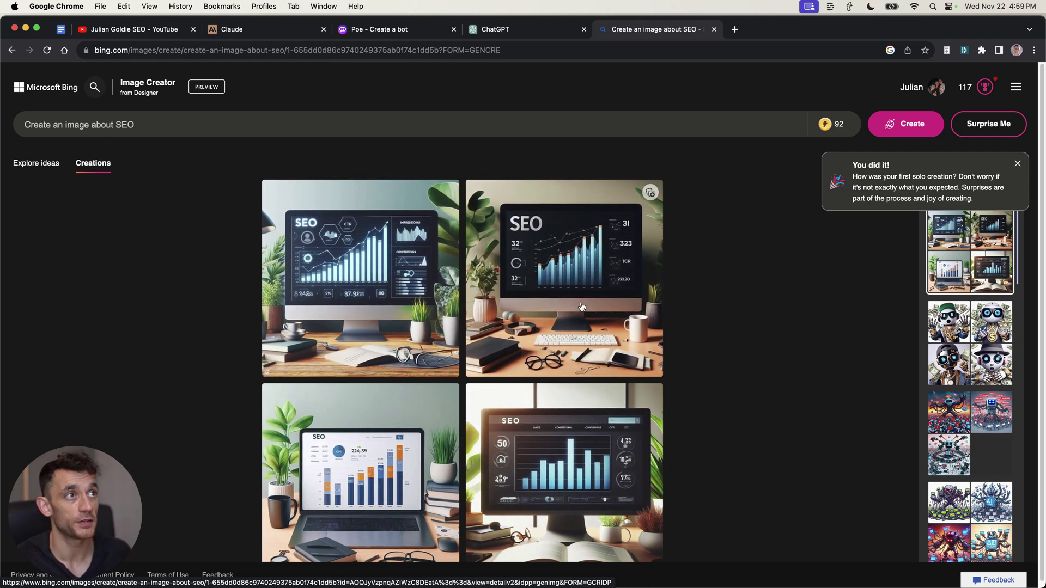
Switch back and forth between ChatGPT's SEO image and Bing Image Creator's results
key(ctrl+shift+Tab)
scroll(582, 306, up, 6)
scroll(652, 205, down, 5)
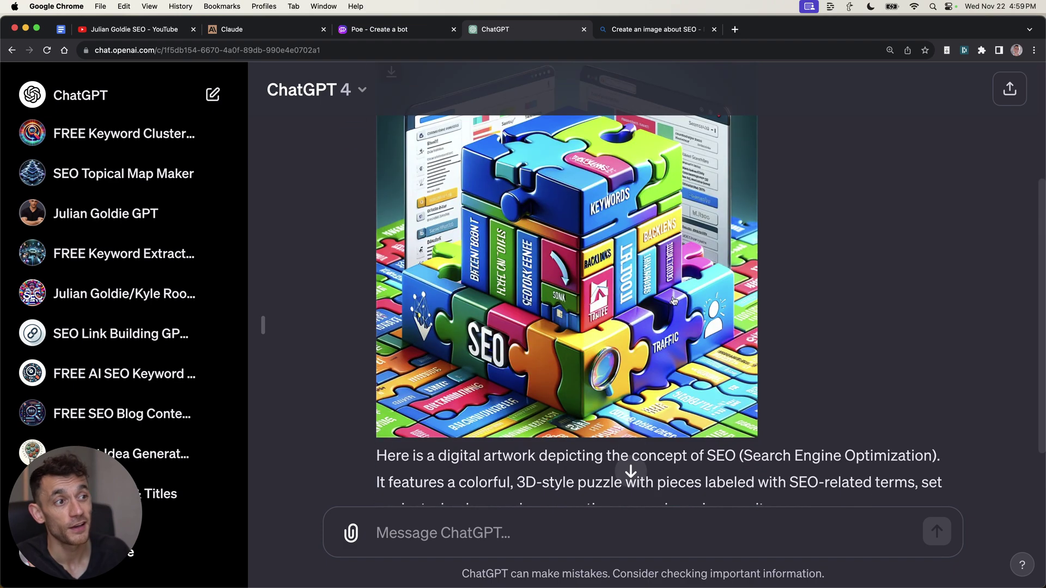
scroll(577, 270, up, 5)
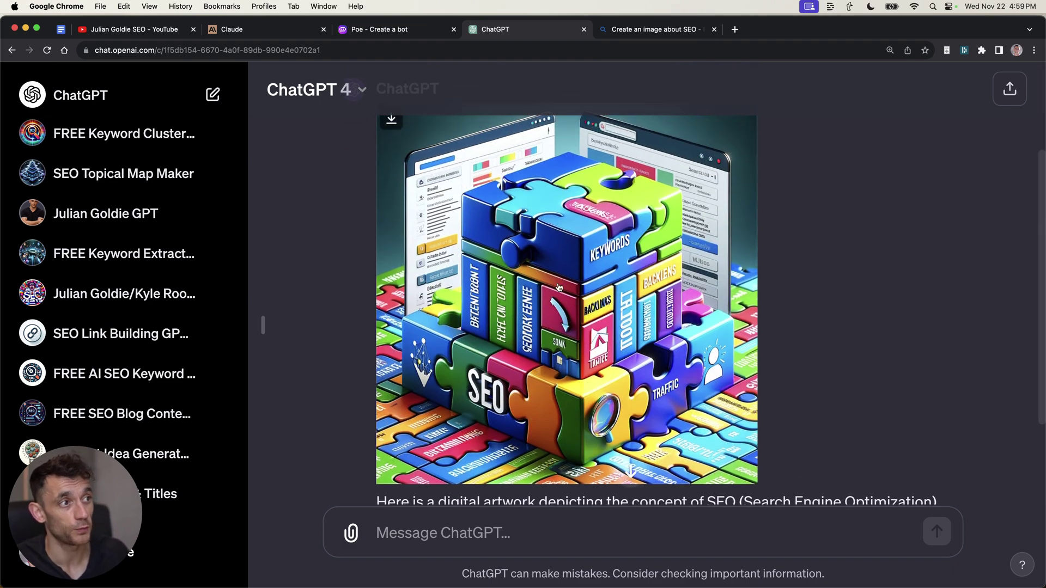
key(ctrl+Tab)
key(ctrl+shift+Tab)
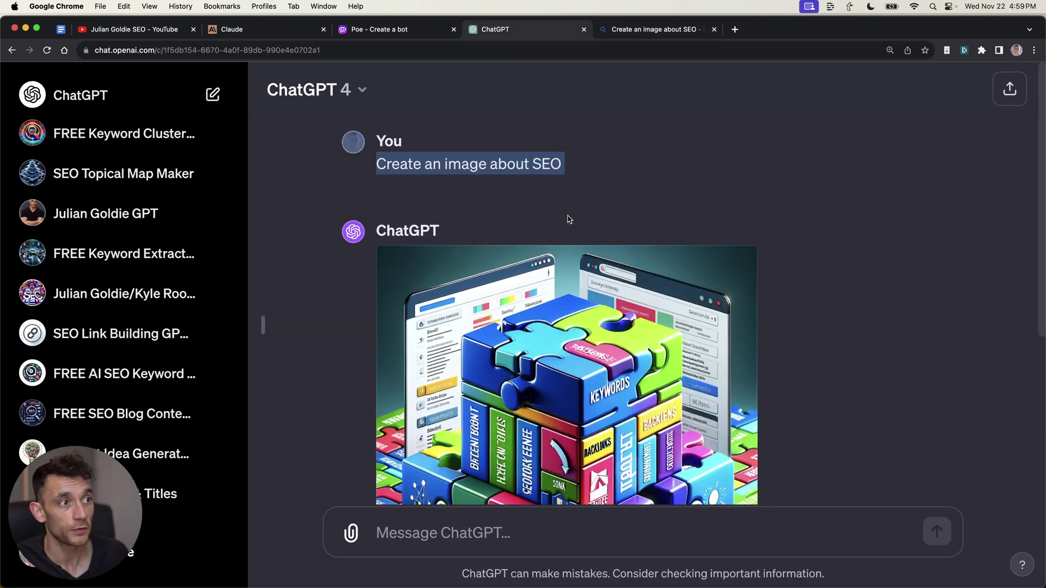
key(ctrl+Tab)
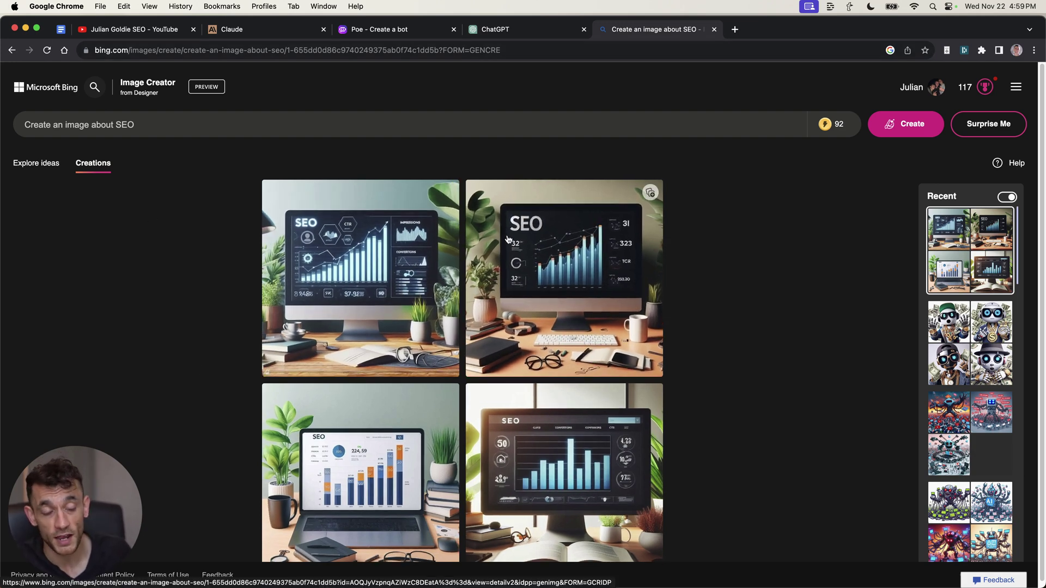
Scroll through ChatGPT's SEO puzzle image and reply, then return to Bing's four images
click(509, 31)
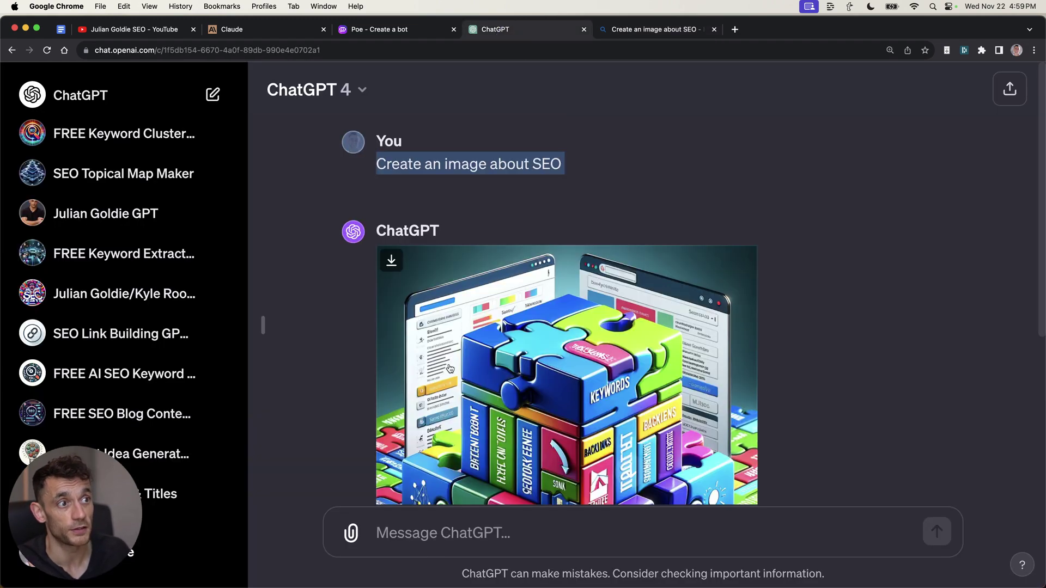
scroll(924, 419, down, 5)
scroll(746, 199, down, 2)
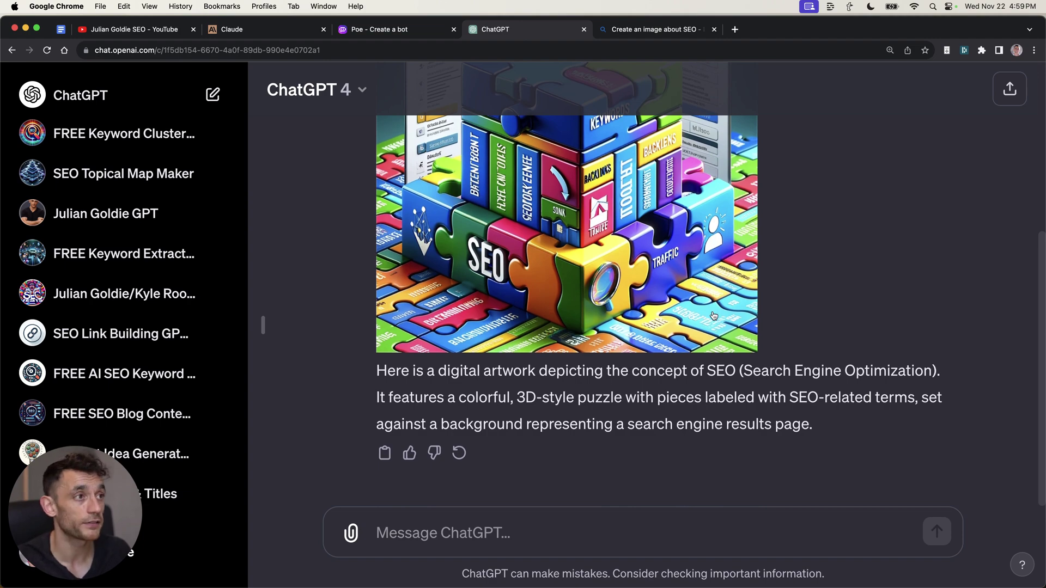
scroll(713, 315, up, 4)
scroll(624, 199, down, 1)
scroll(623, 200, up, 1)
scroll(623, 200, up, 2)
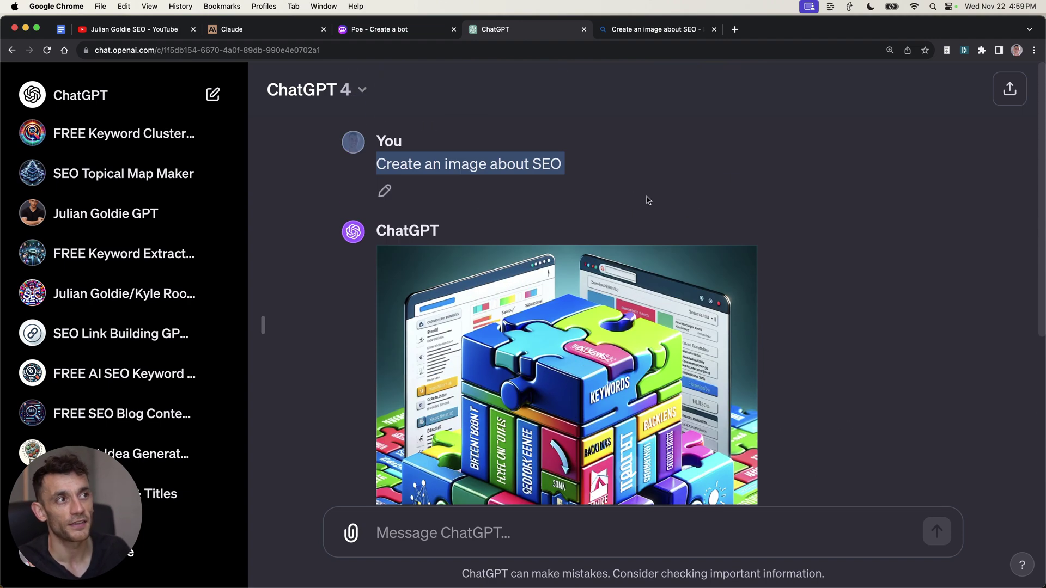
click(651, 28)
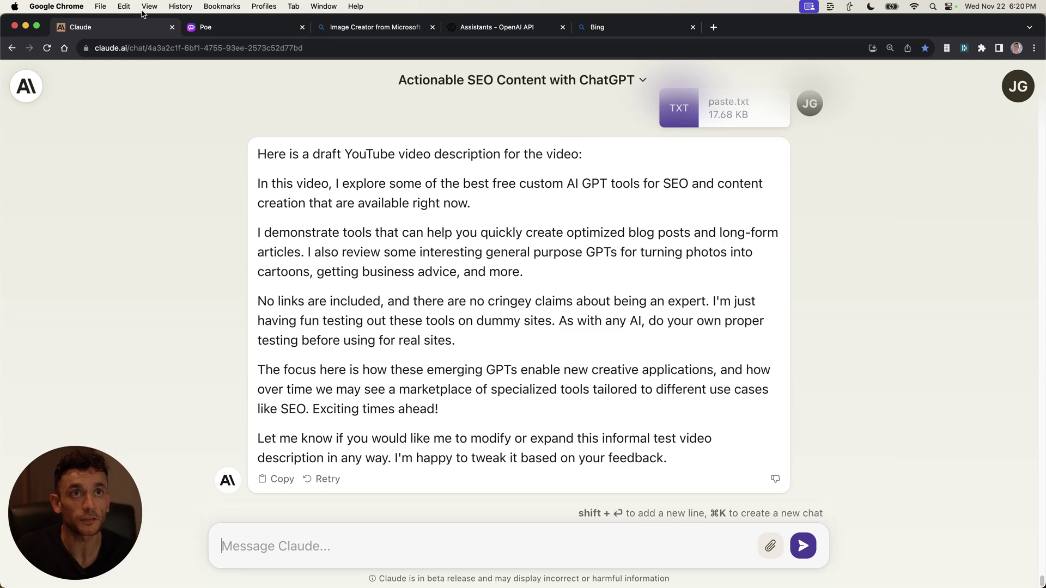
Browse Poe's official bots in Explore and open the Create bot form
click(175, 99)
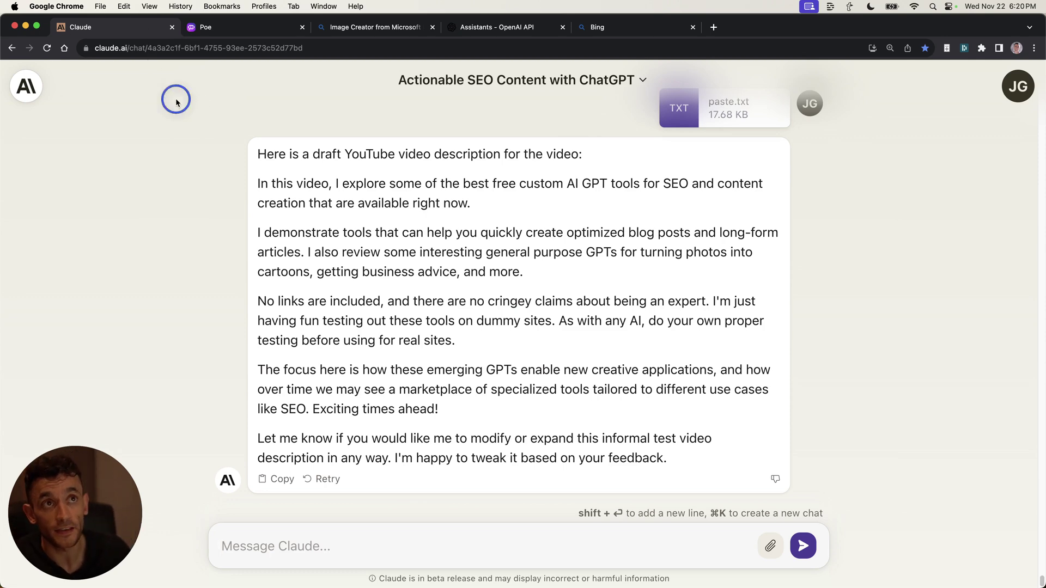
click(223, 27)
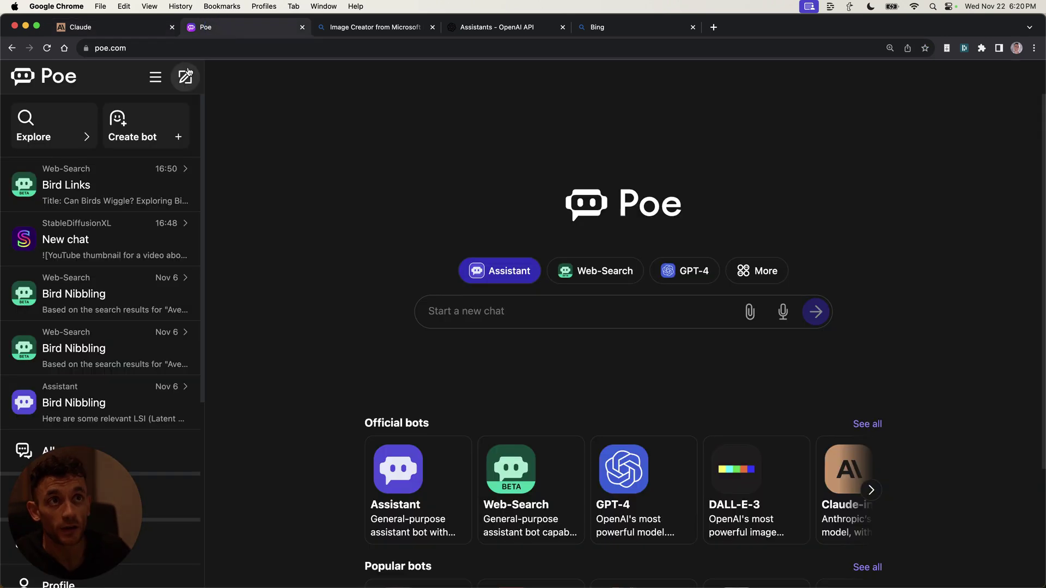
click(24, 125)
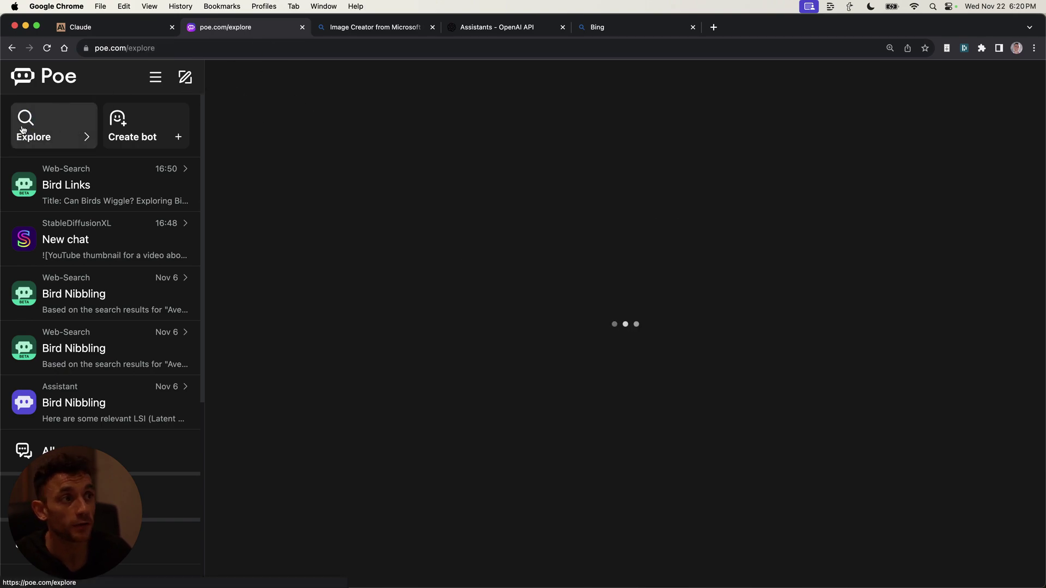
scroll(496, 336, down, 3)
scroll(495, 336, down, 20)
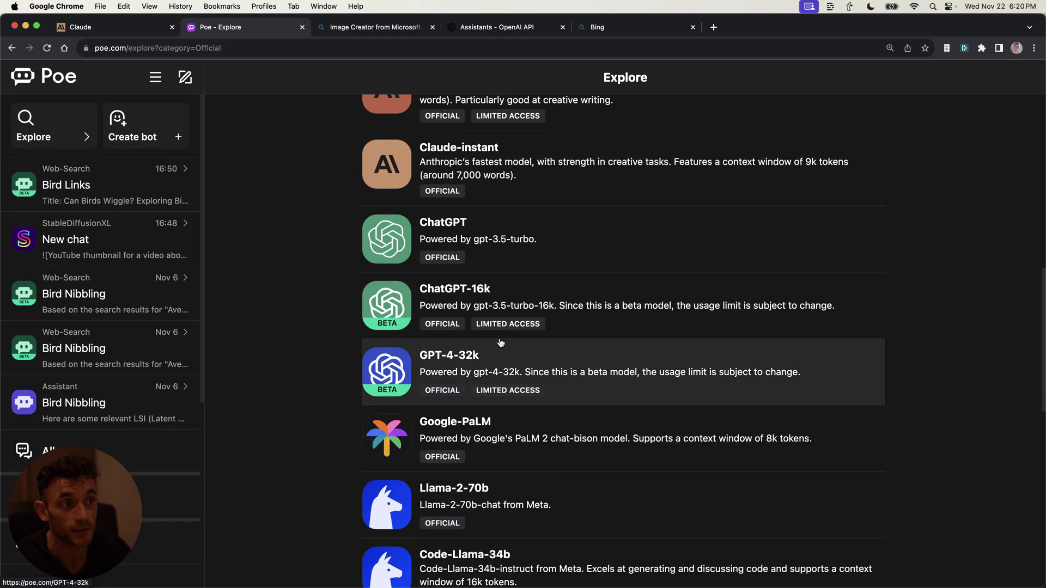
scroll(542, 375, up, 20)
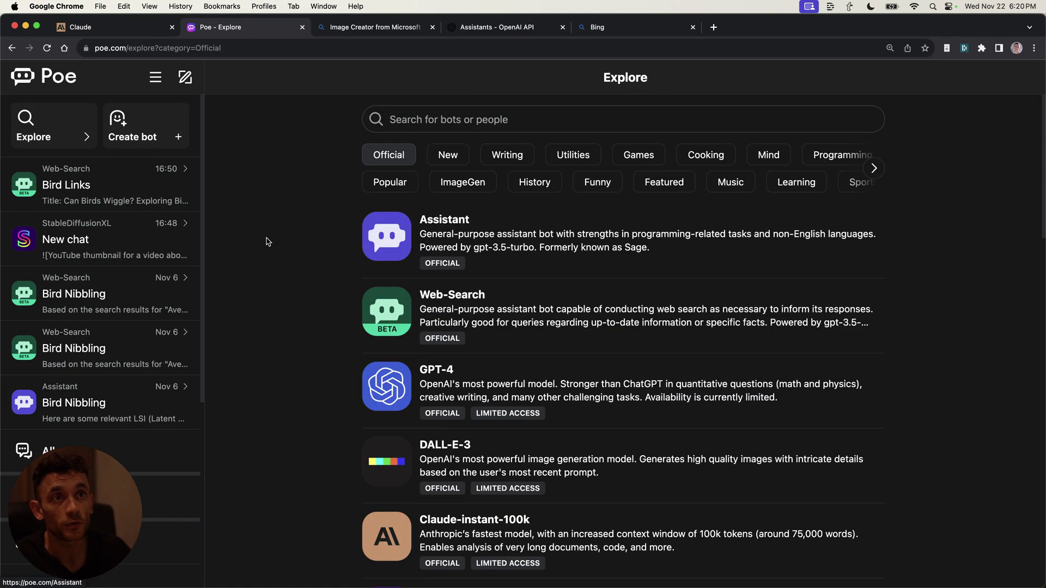
click(175, 113)
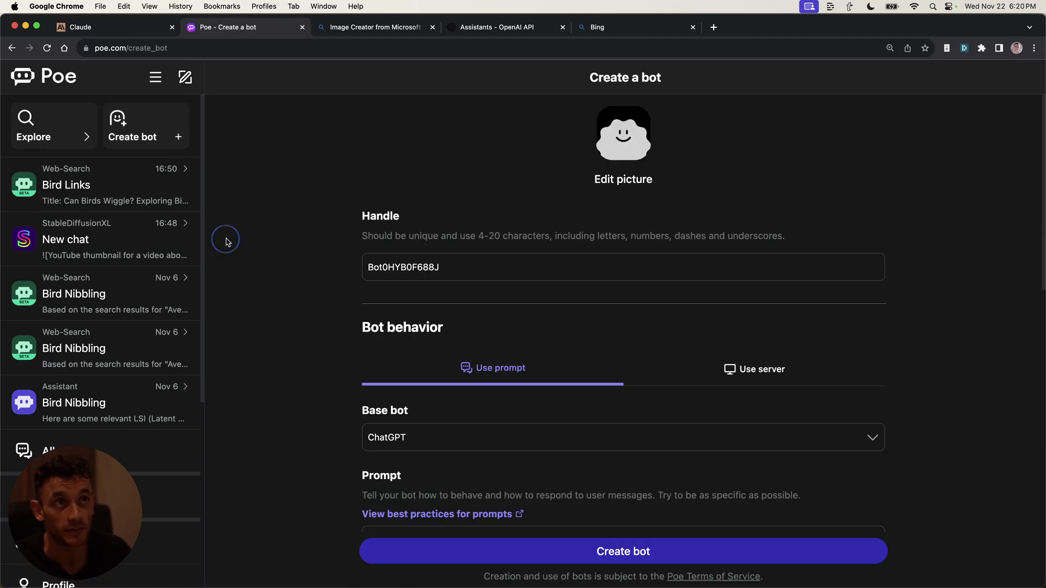
Tour the Image Creator, OpenAI Assistants, Claude and Poe tabs, ending on Bing's home page
click(338, 28)
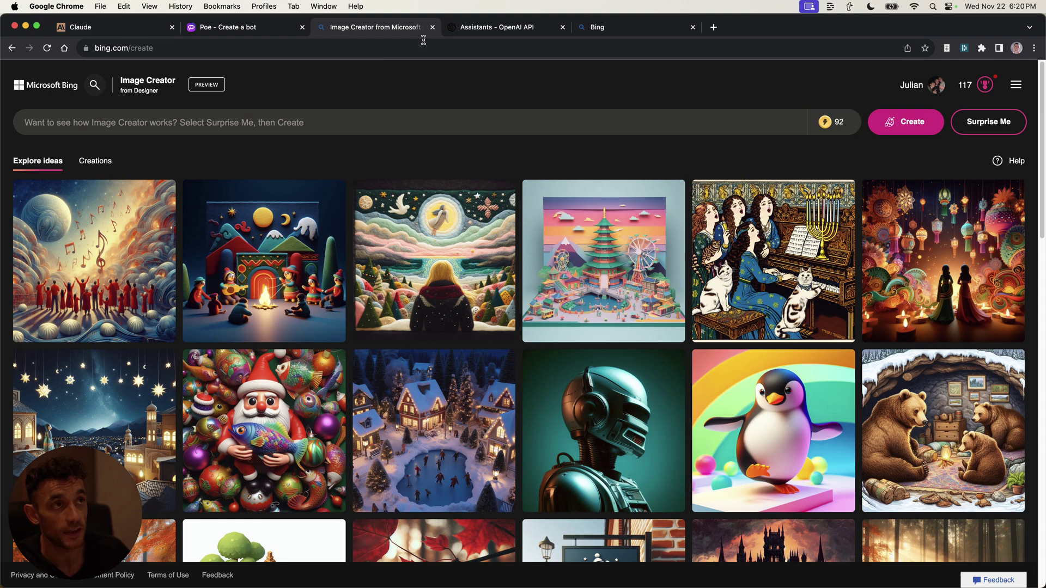
click(459, 29)
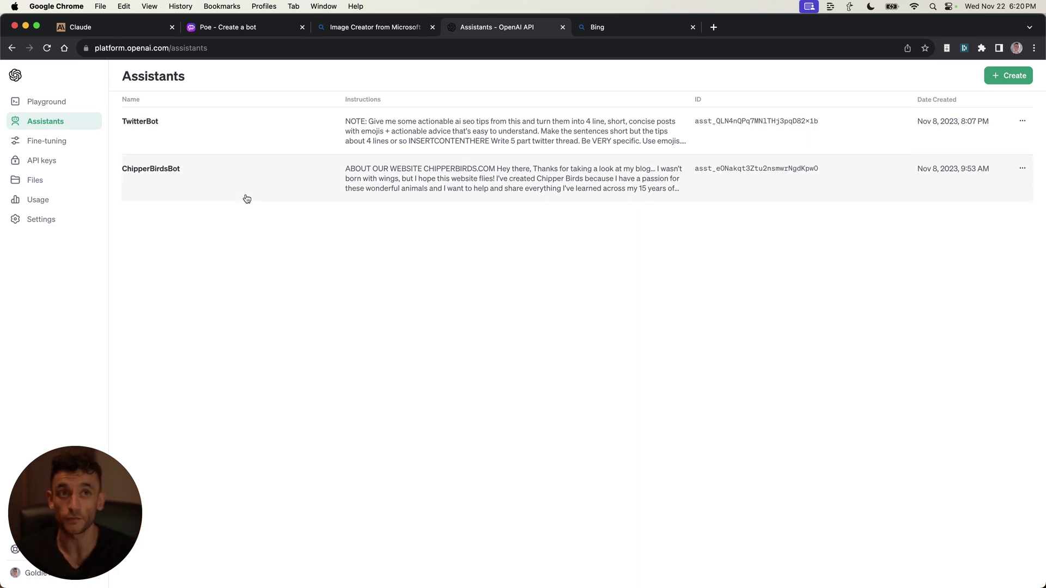
click(131, 27)
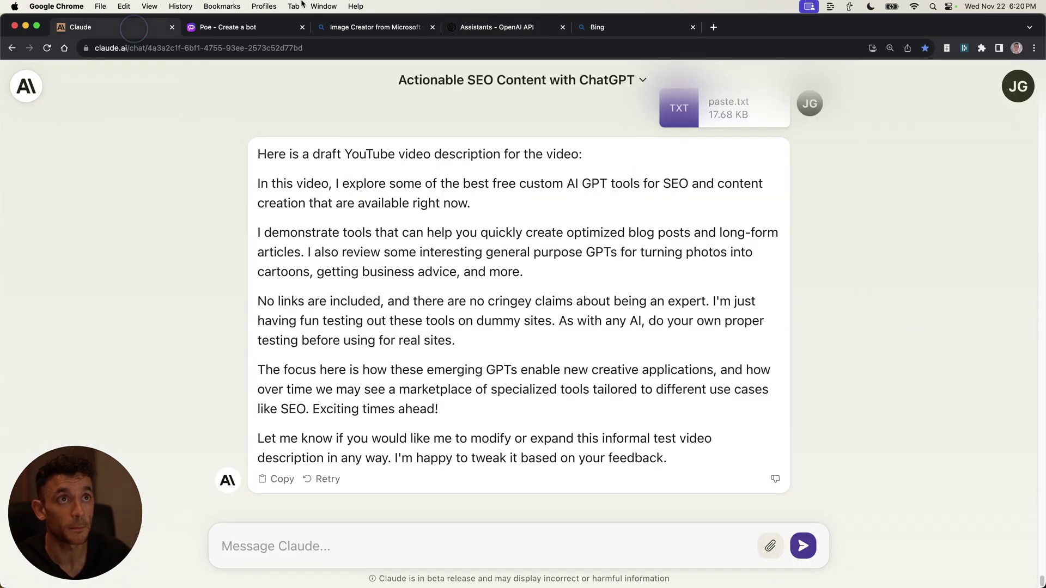
click(239, 28)
click(364, 28)
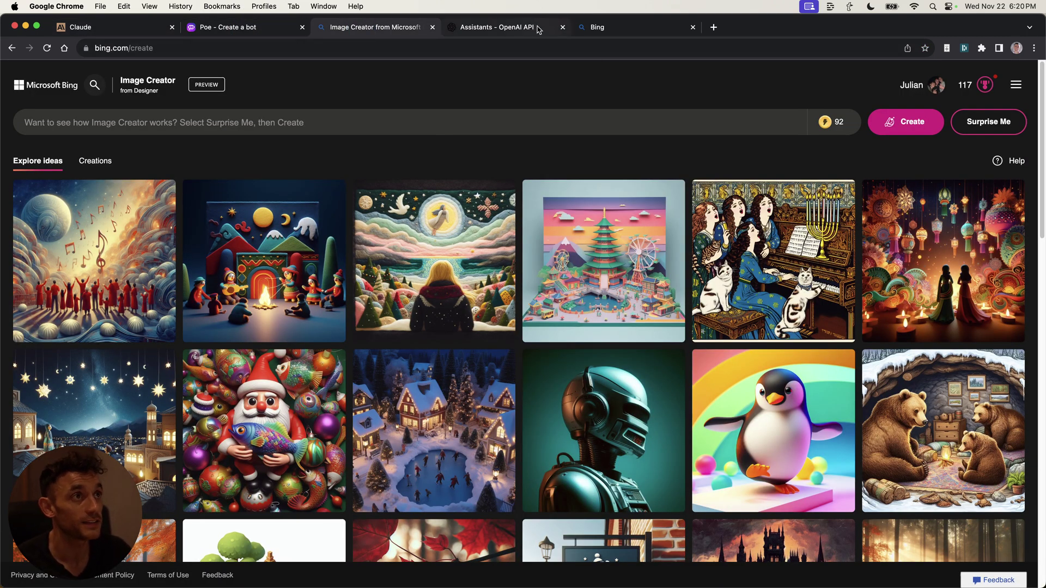
click(597, 27)
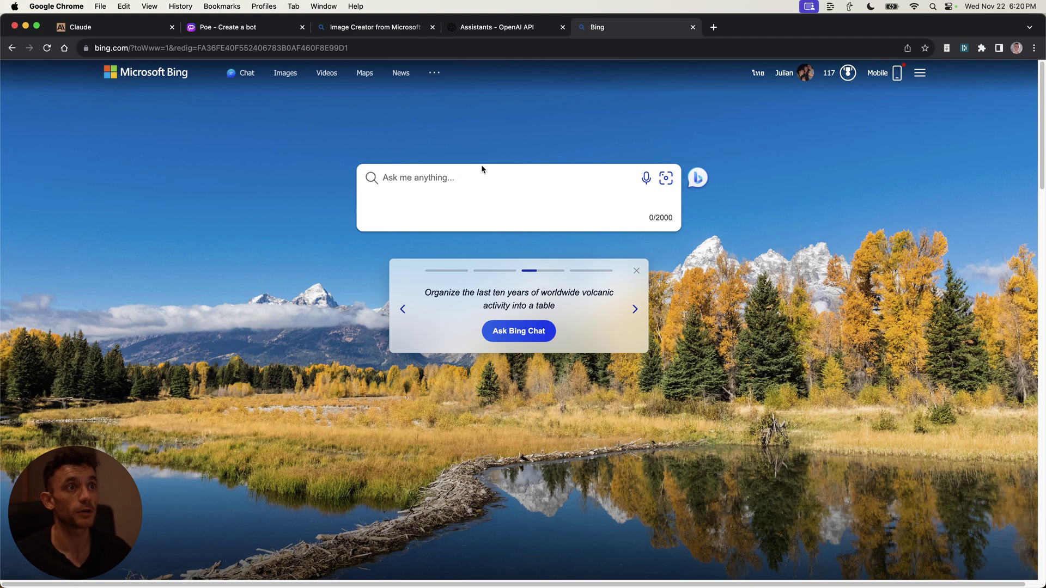
Open Bing Chat from the Bing home page search prompt card
click(482, 182)
click(322, 351)
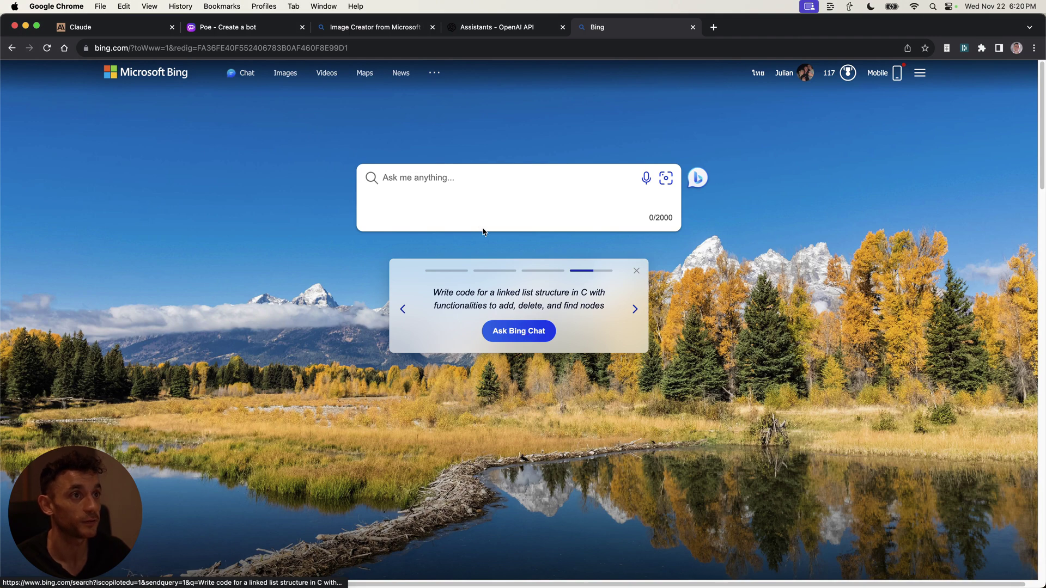
click(474, 191)
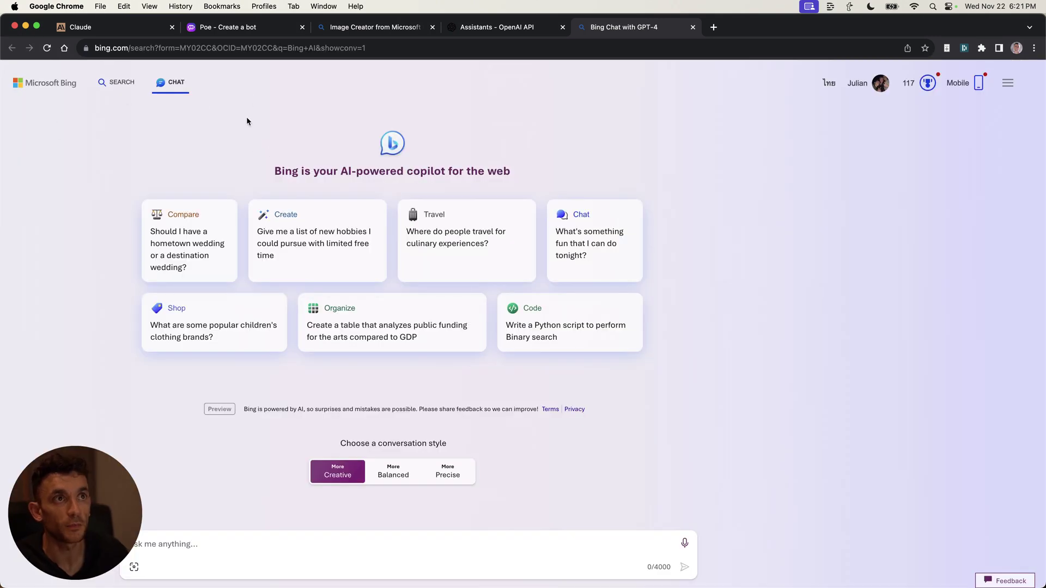
Highlight the AI-powered copilot tagline and suggestion cards, then focus the 'Ask me anything' input
drag(546, 161, 245, 169)
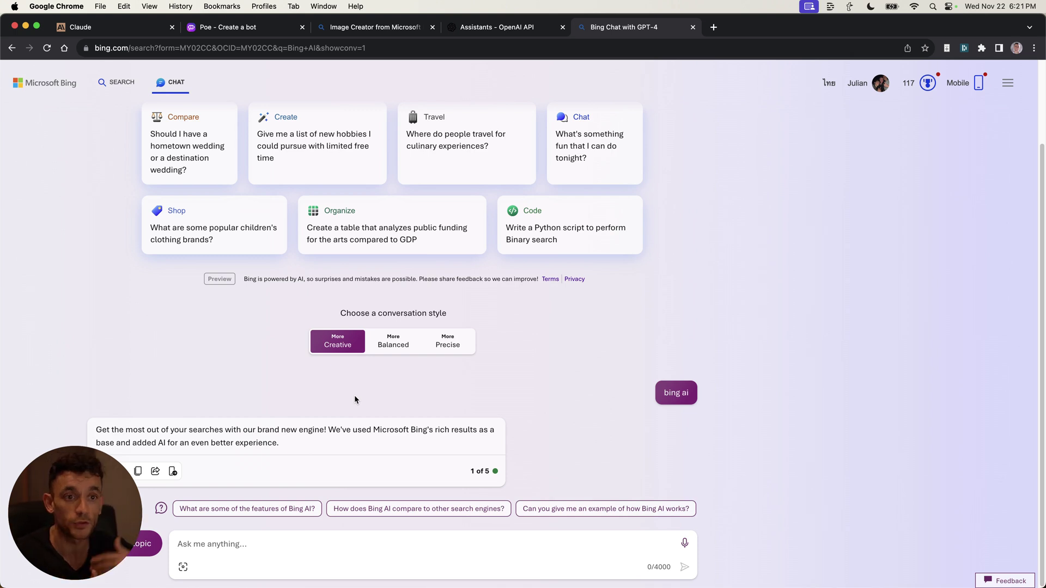
scroll(538, 251, up, 4)
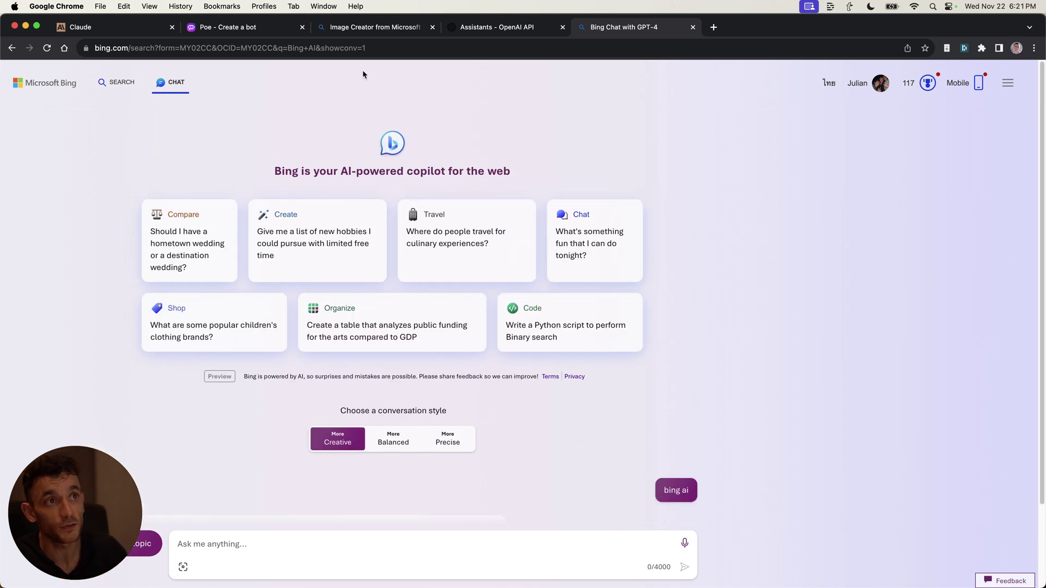
drag(245, 140, 632, 205)
click(634, 175)
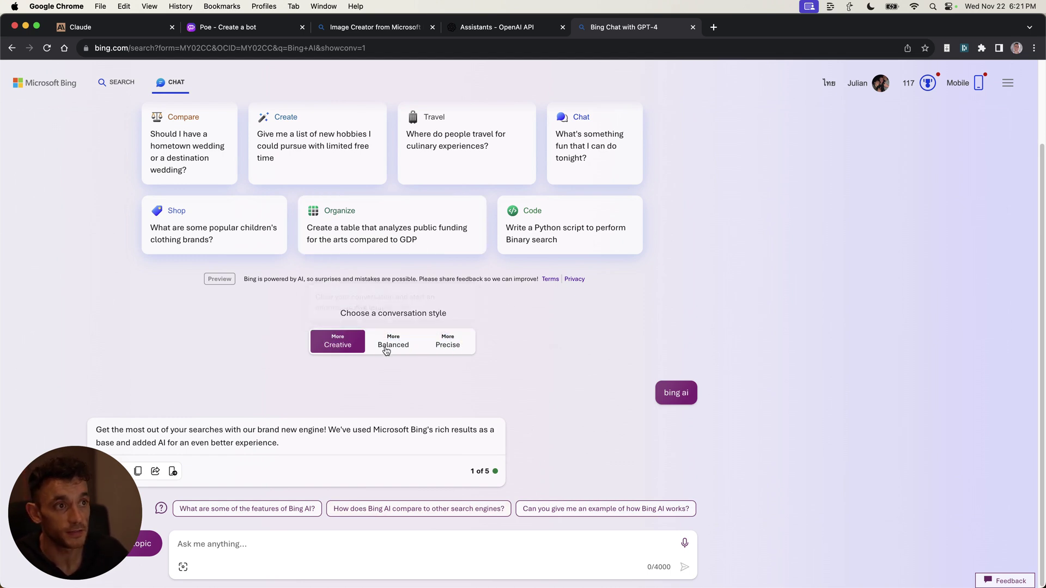
click(376, 553)
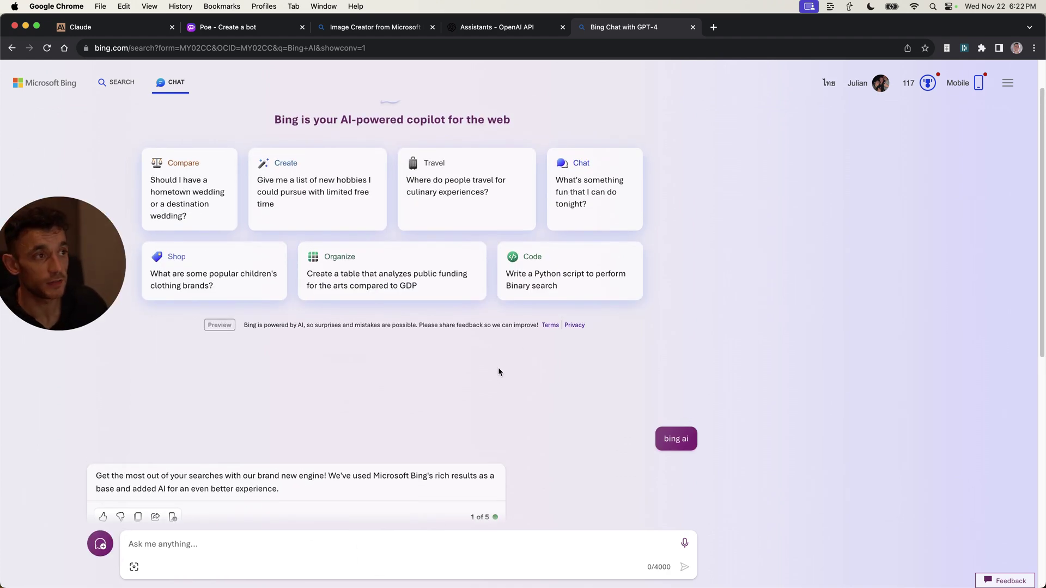
Request 'Generate an image about cats', get four DALL-E 3 cat image sets, then reload
text(Generate an image about cats)
key(Return)
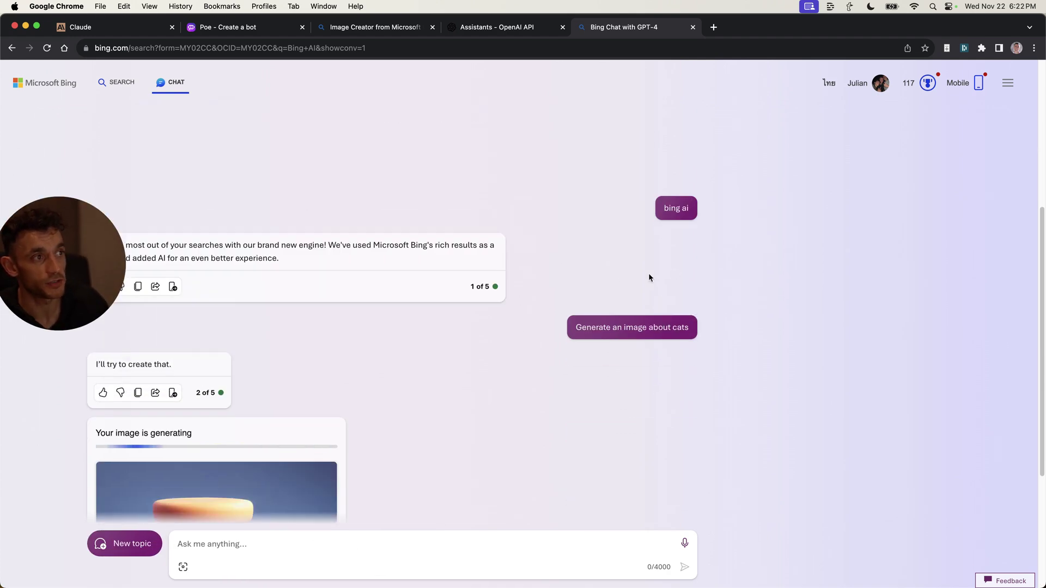
drag(112, 268, 516, 271)
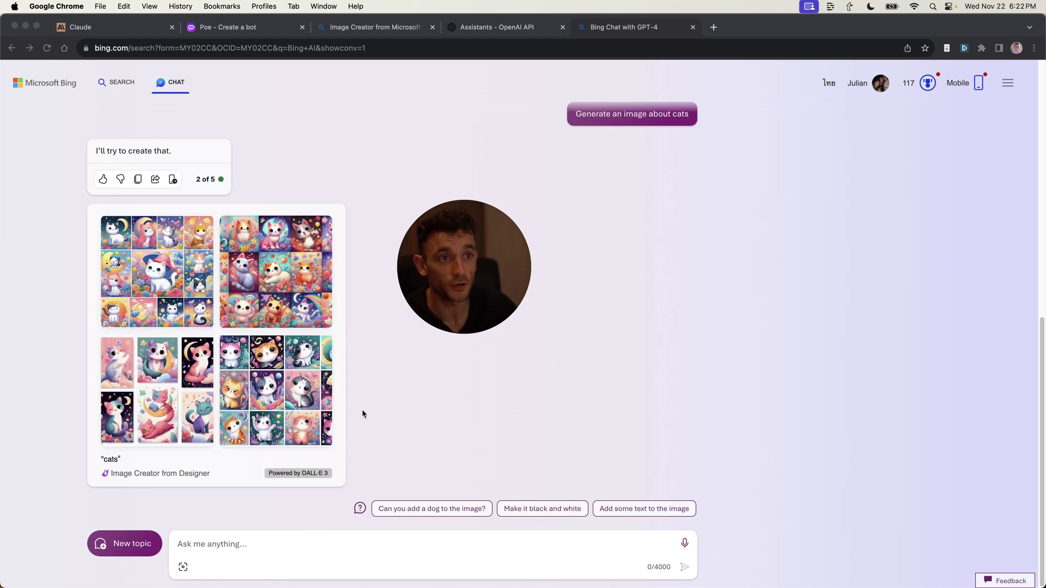
click(345, 367)
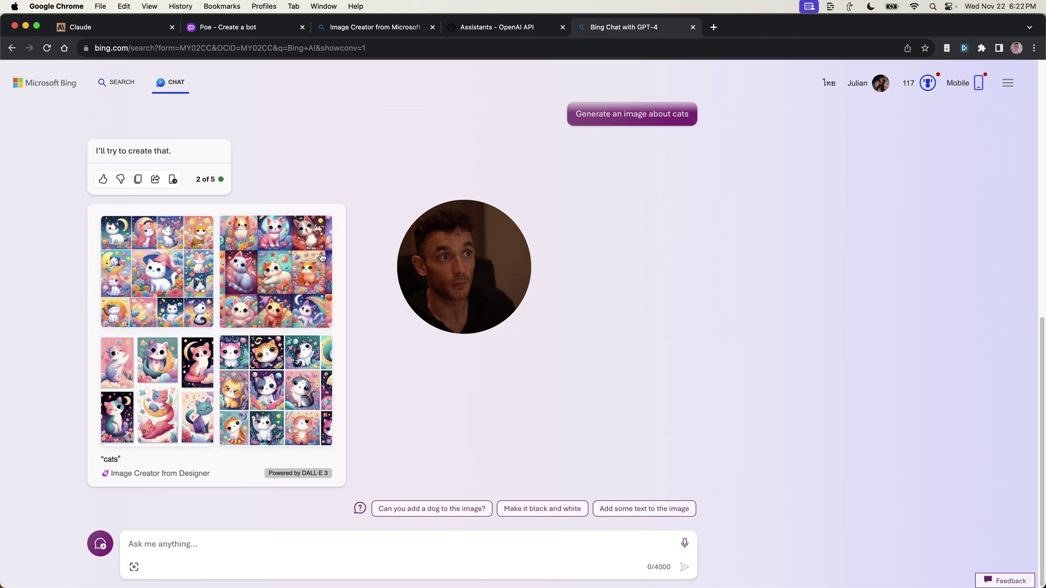
key(super+r)
scroll(322, 303, up, 3)
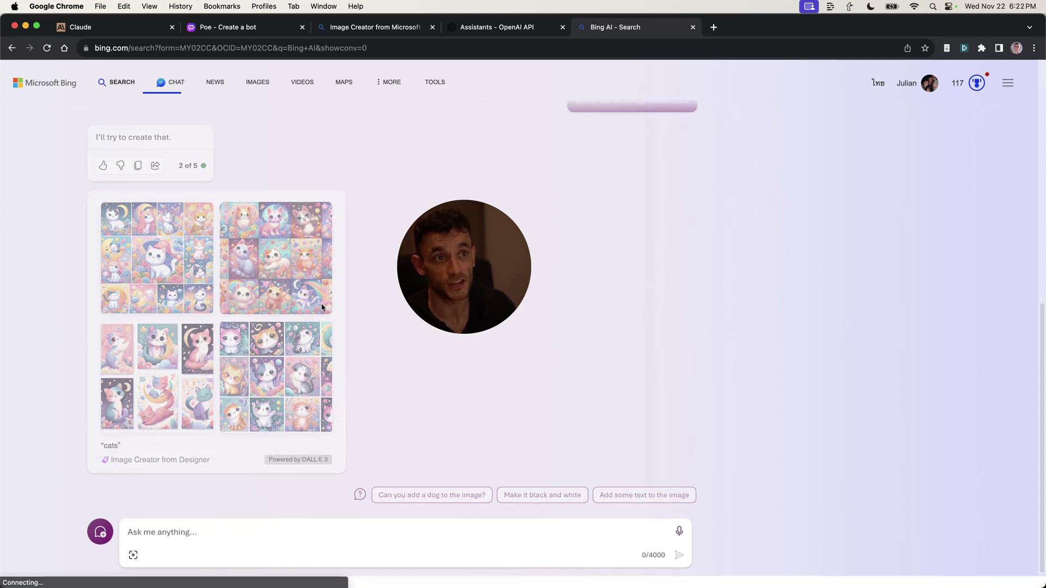
scroll(323, 344, up, 3)
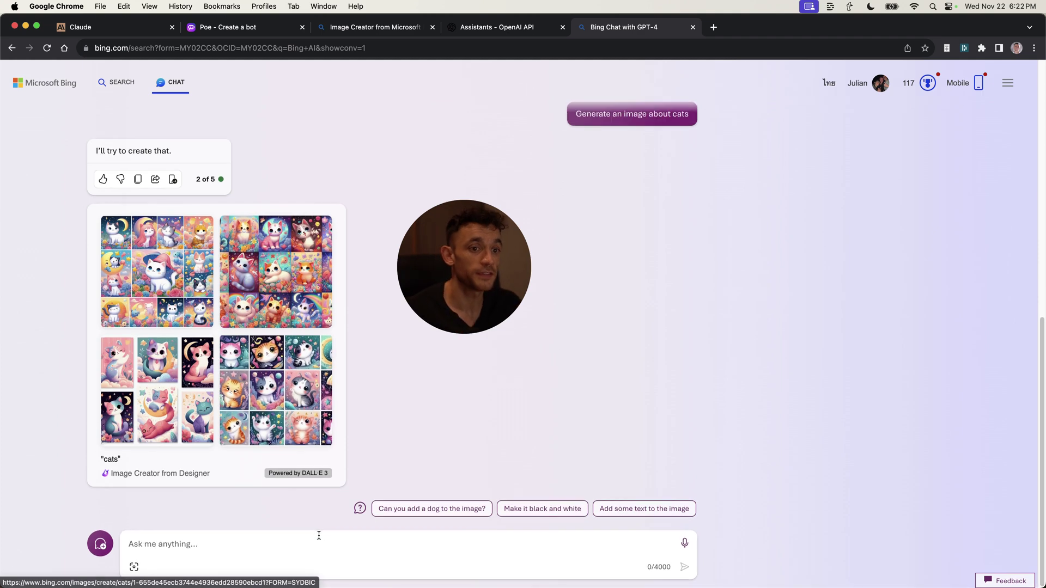
Send a request to scrape first-page rankings for 'do birds like heavy metal' and outline a blog
click(319, 537)
text(Scr)
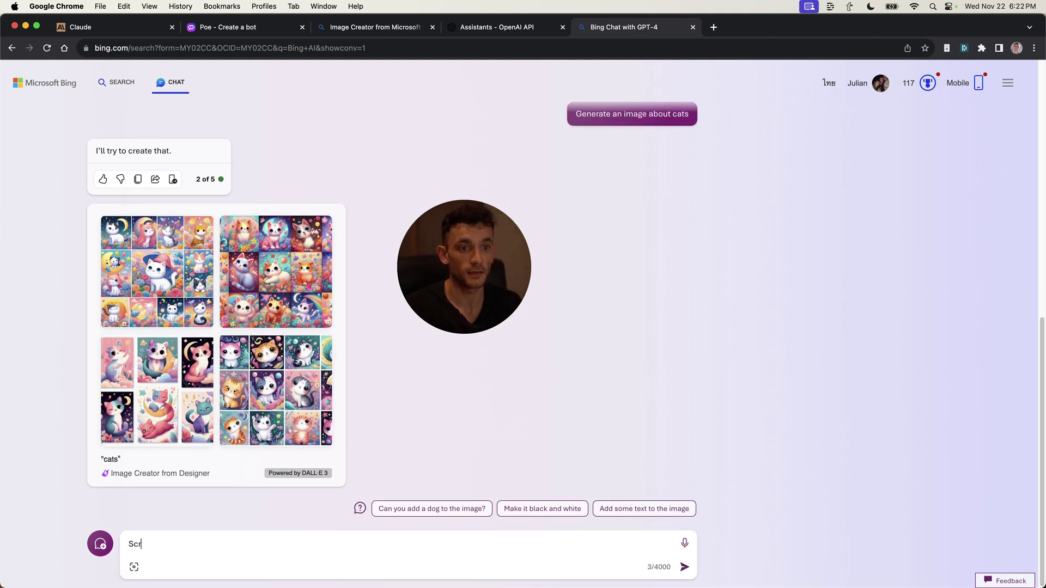
text(ape the first page)
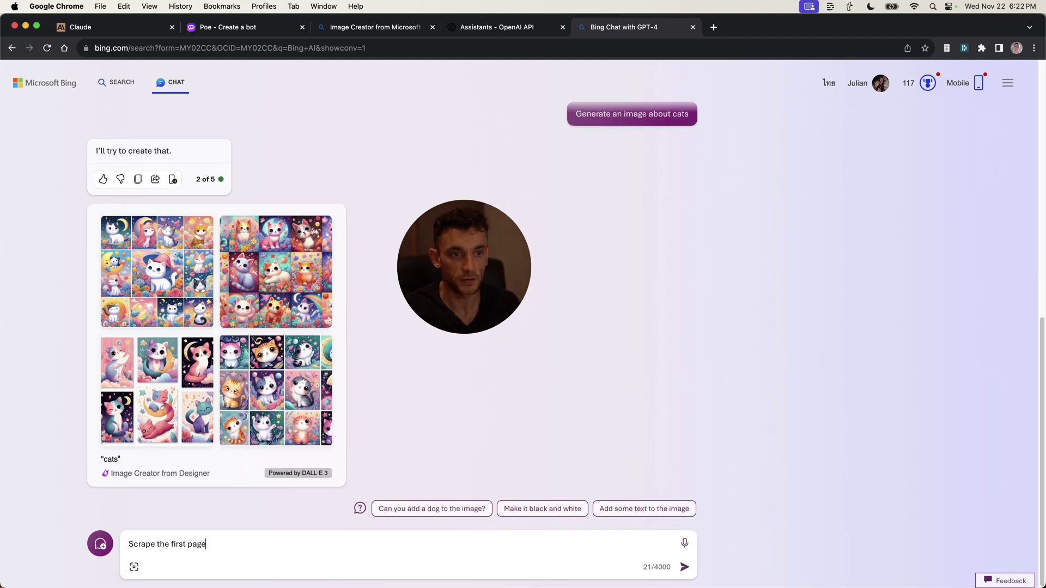
text( rankings for the keyword "do bir)
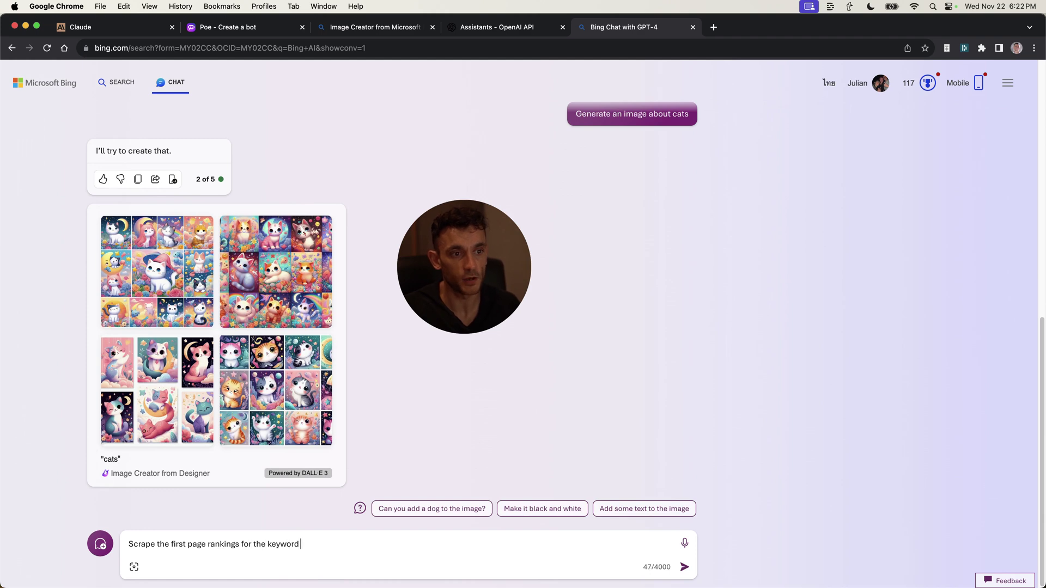
text(ds li)
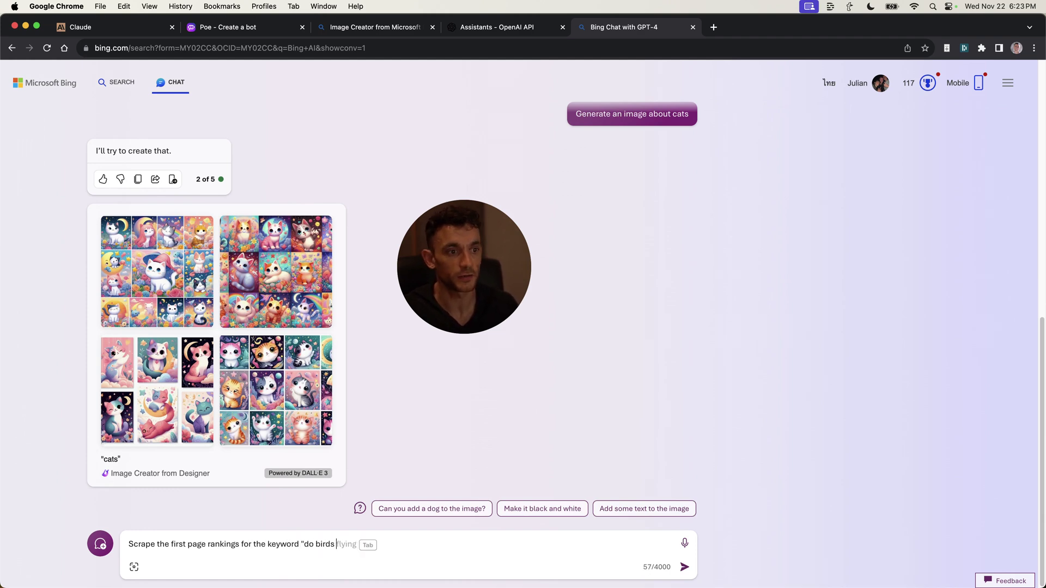
key(Return)
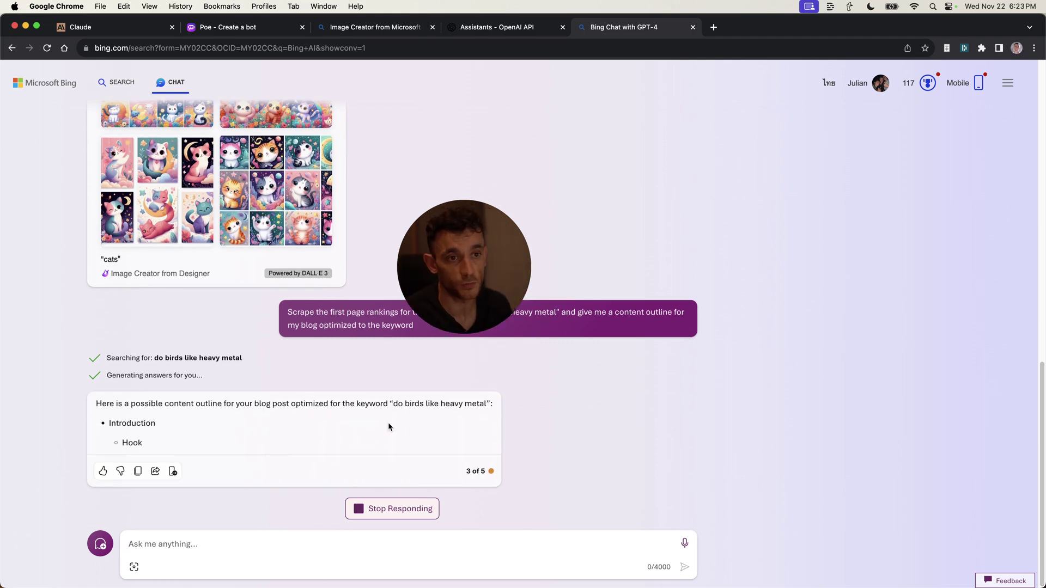
Select the sent prompt and the 'Searching for: do birds like heavy metal' line
drag(452, 283, 82, 229)
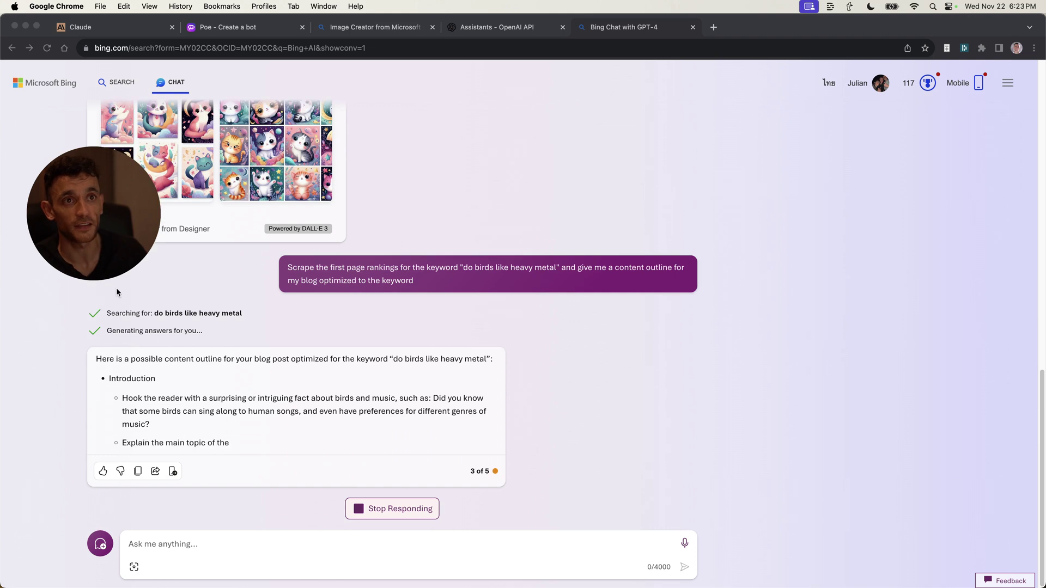
click(740, 297)
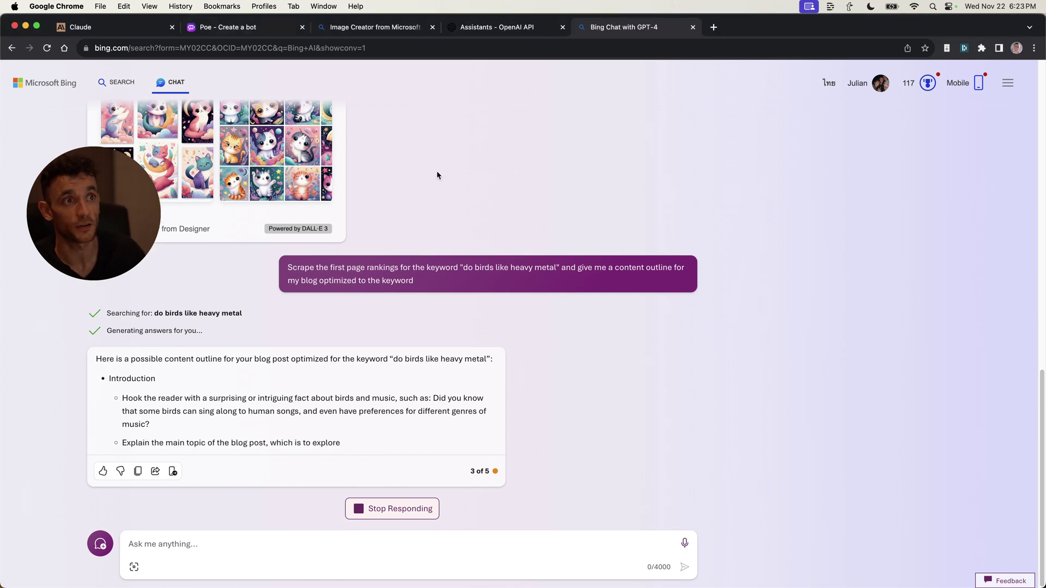
triple_click(353, 269)
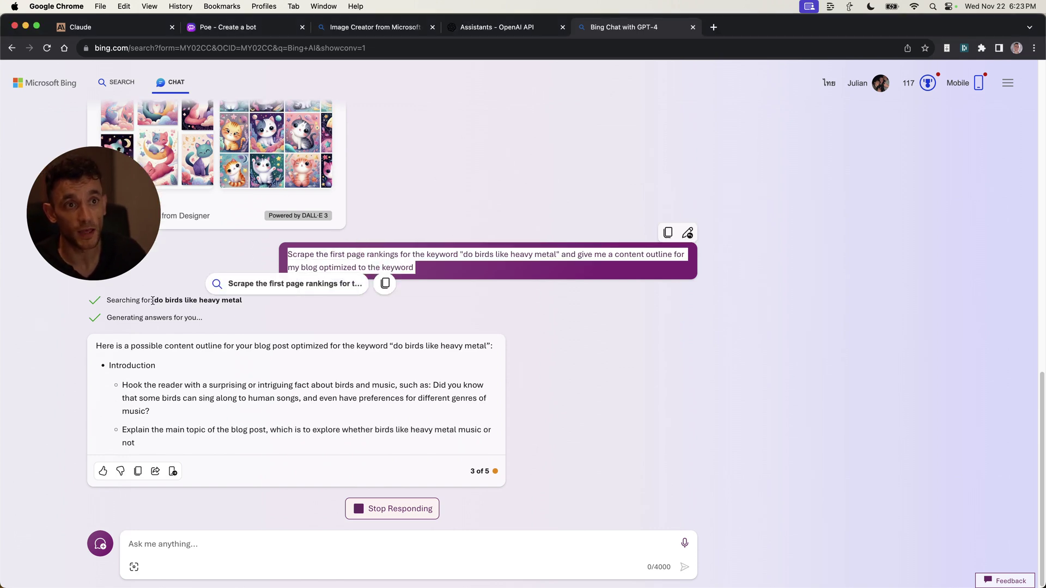
triple_click(103, 301)
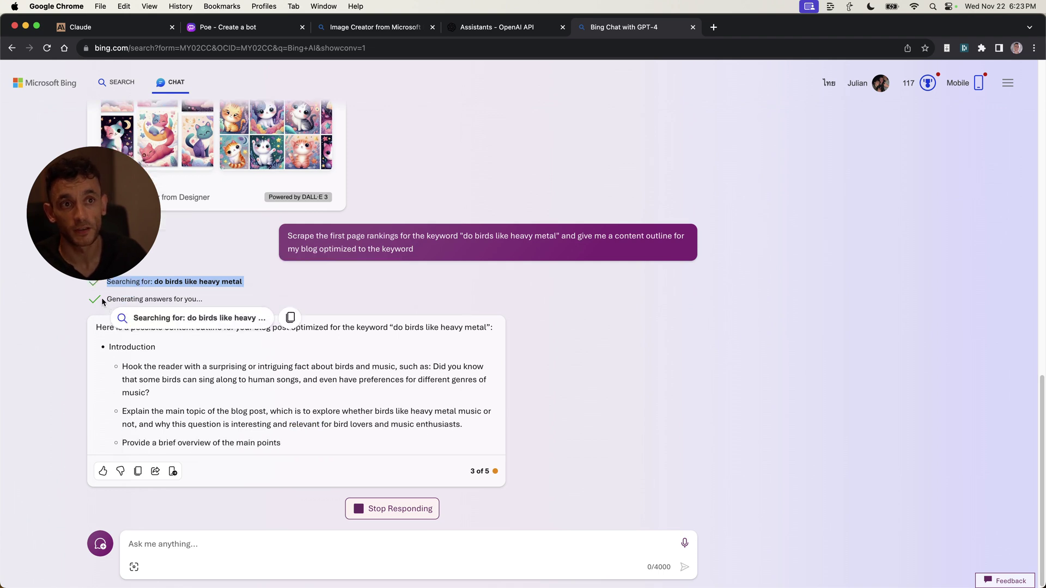
click(118, 297)
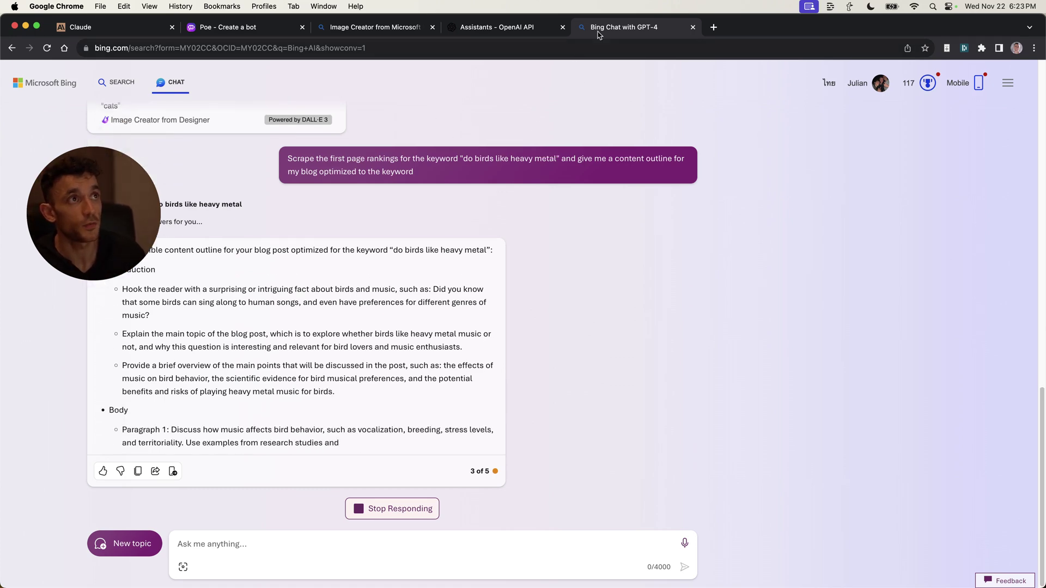
Cycle from Bing Chat through the open tabs to YouTube Studio's 'plus' comments
key(ctrl+Tab)
key(ctrl+Tab)
key(ctrl+Tab)
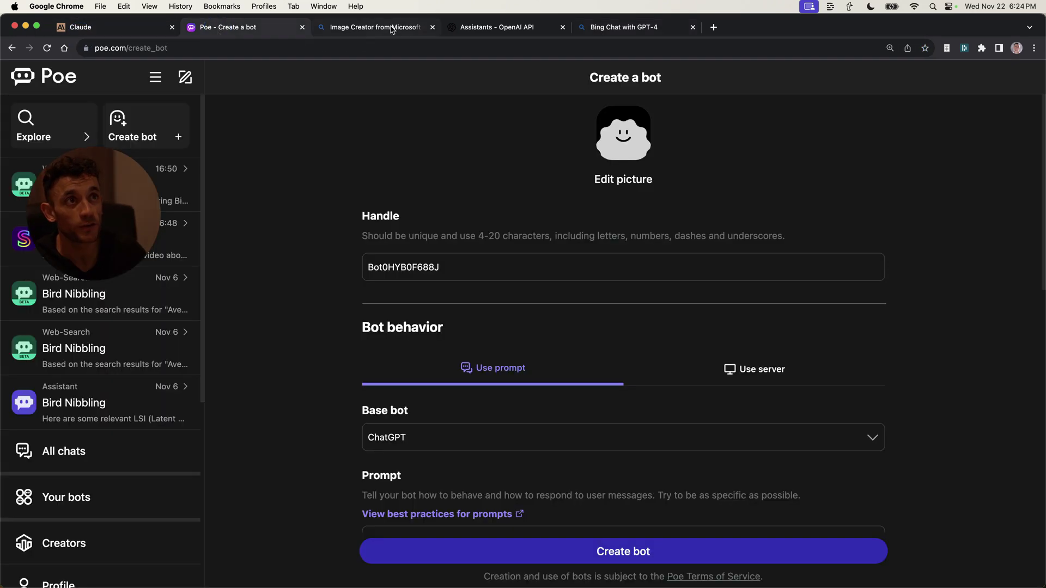
key(ctrl+Tab)
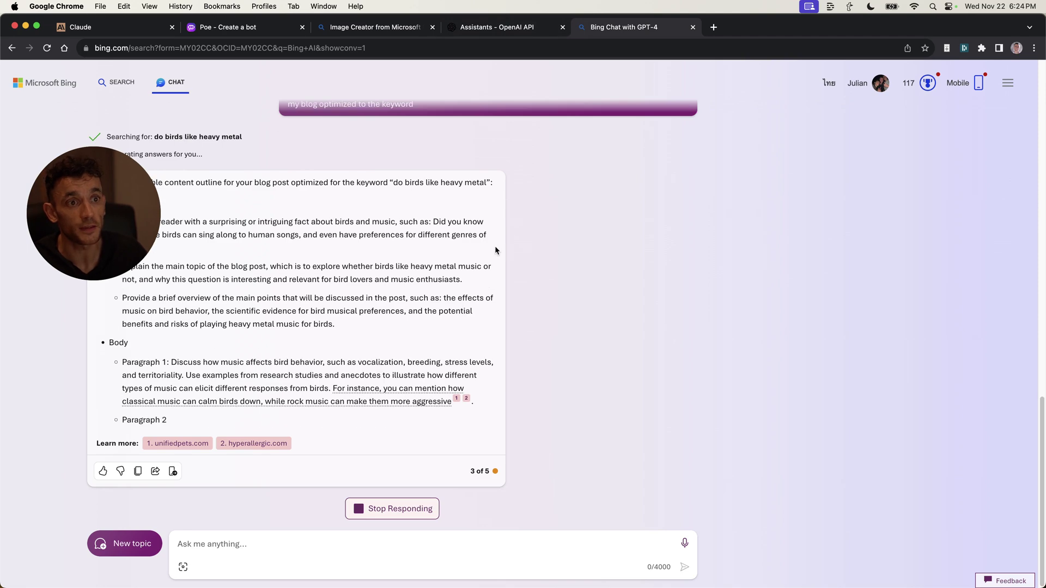
scroll(494, 246, up, 10)
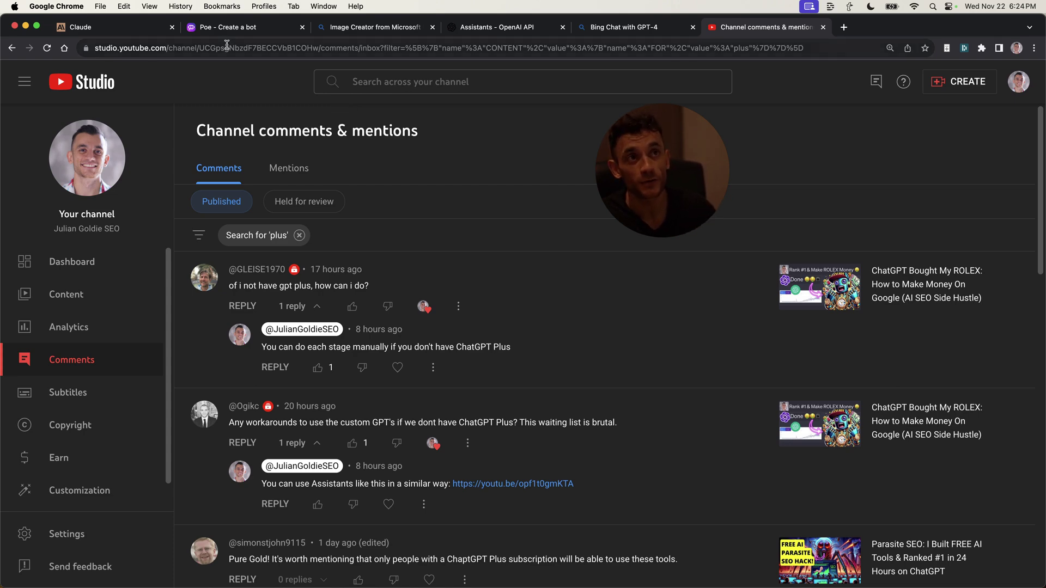
Glance at Poe's official bots, then highlight the waiting-list complaint in YouTube Studio's second comment
key(super+2)
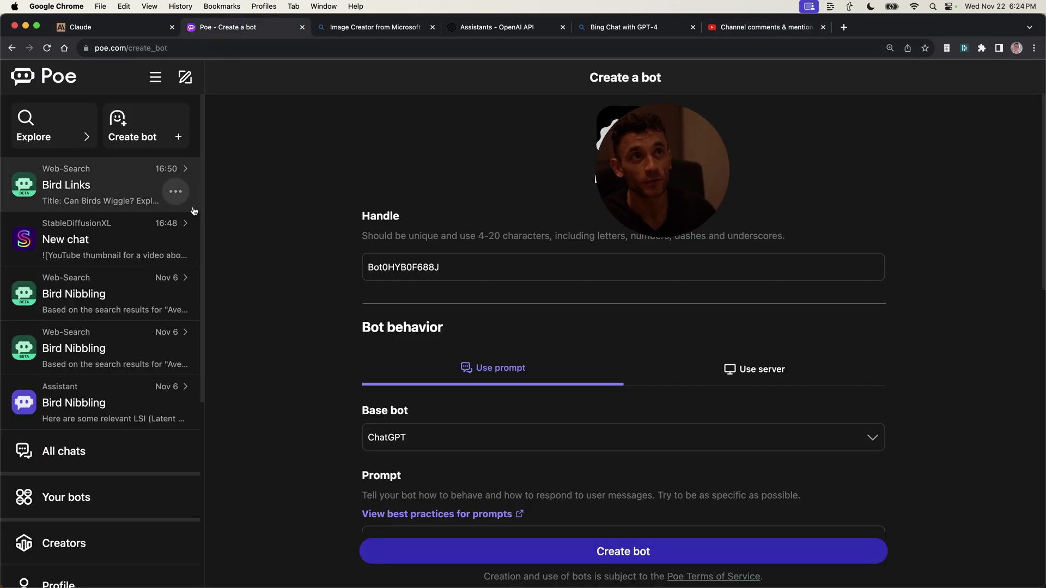
click(78, 129)
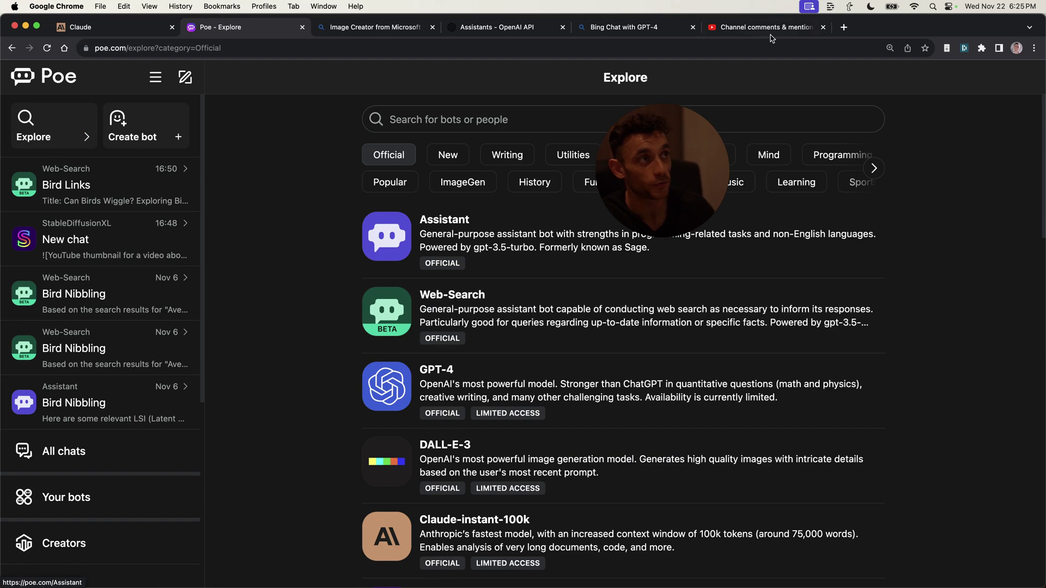
click(770, 25)
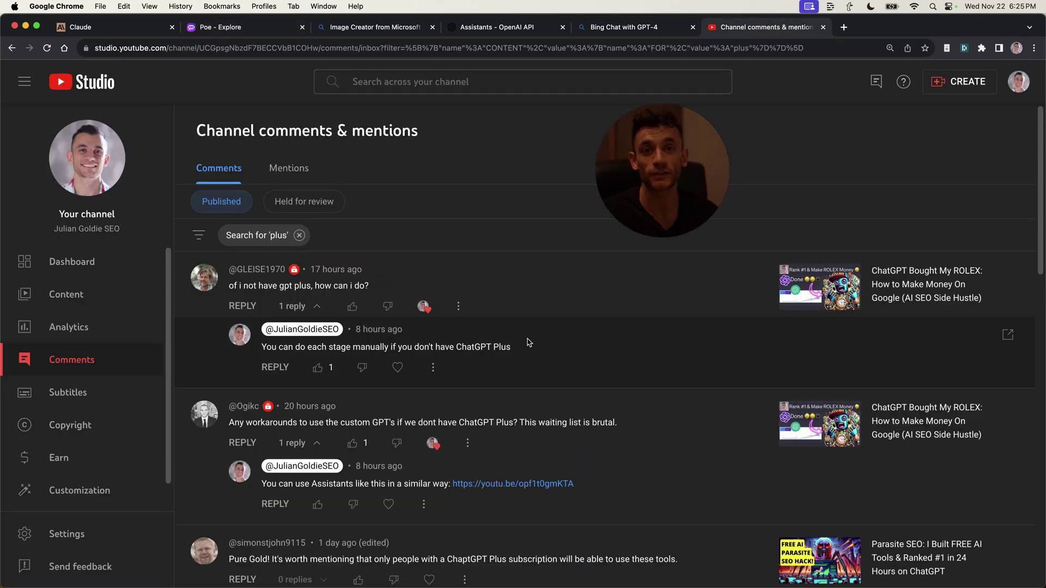
drag(500, 423, 590, 419)
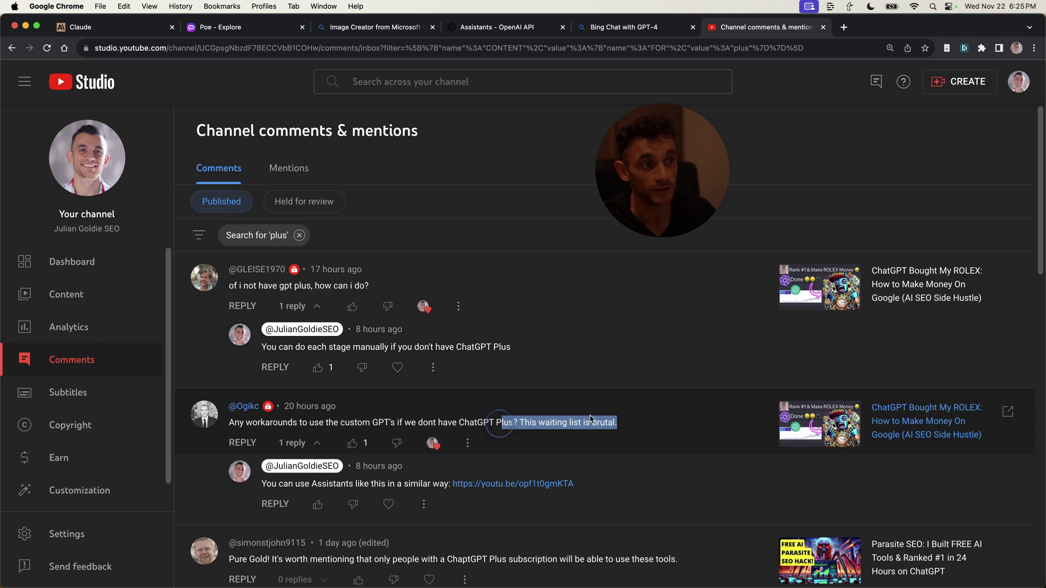
click(602, 416)
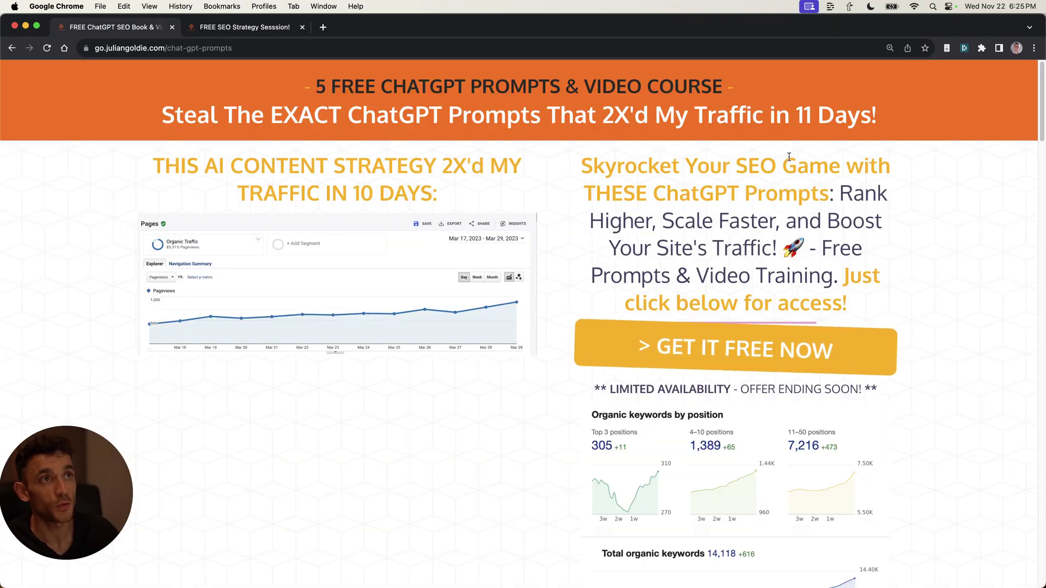
Highlight the two-line '5 free ChatGPT prompts and video course' headline and scroll the page
drag(213, 83, 878, 124)
scroll(528, 322, down, 5)
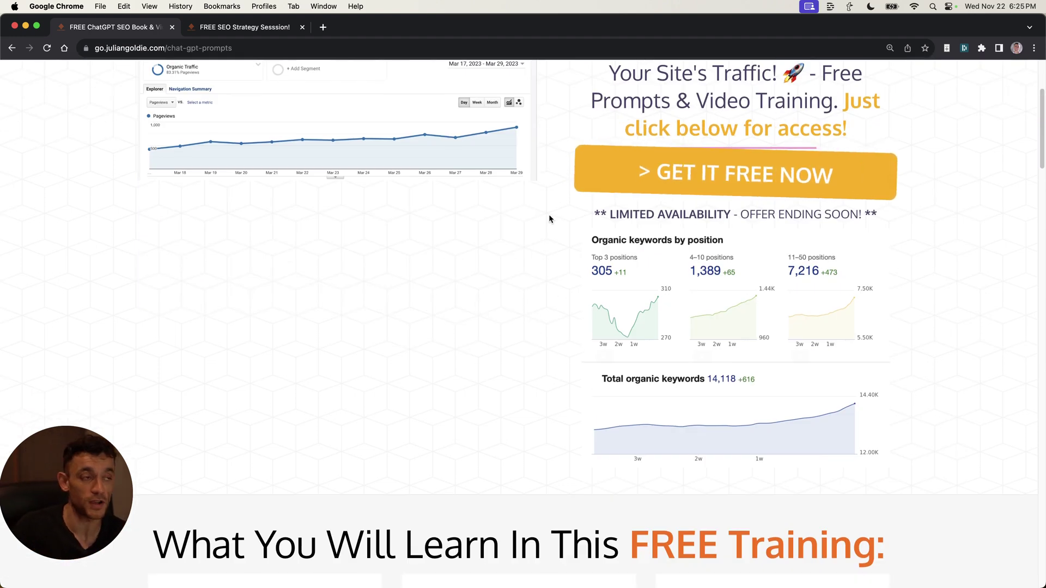
scroll(583, 204, up, 5)
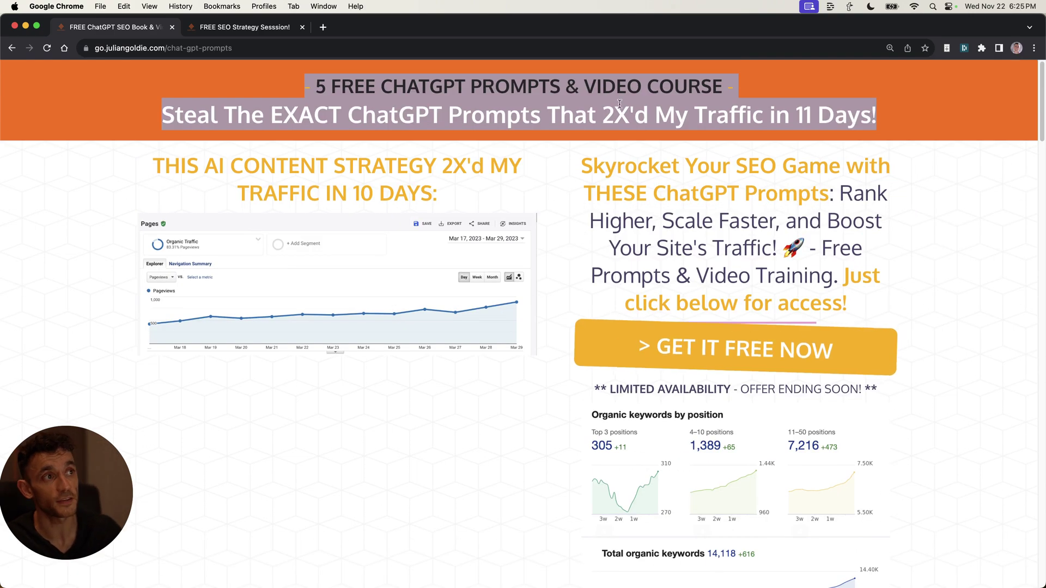
scroll(738, 306, down, 15)
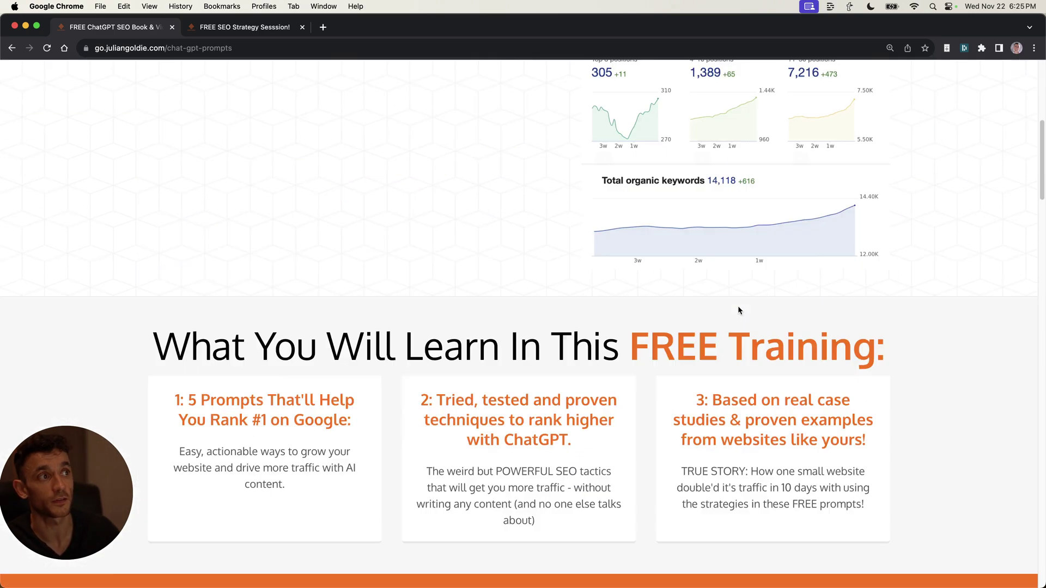
scroll(545, 218, up, 15)
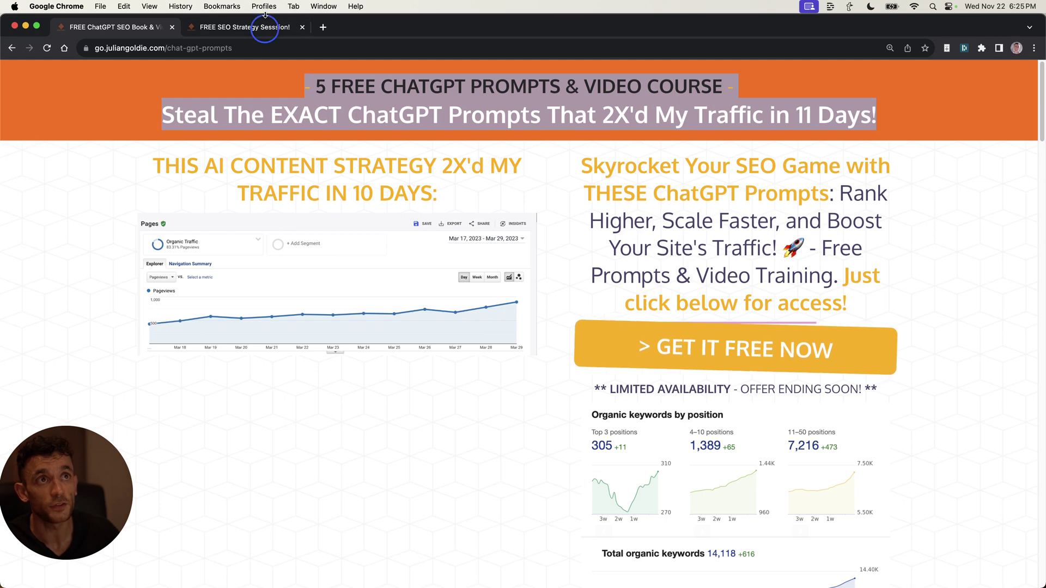
Open the FREE SEO Strategy Session page and highlight its visitors and sales headline
click(245, 26)
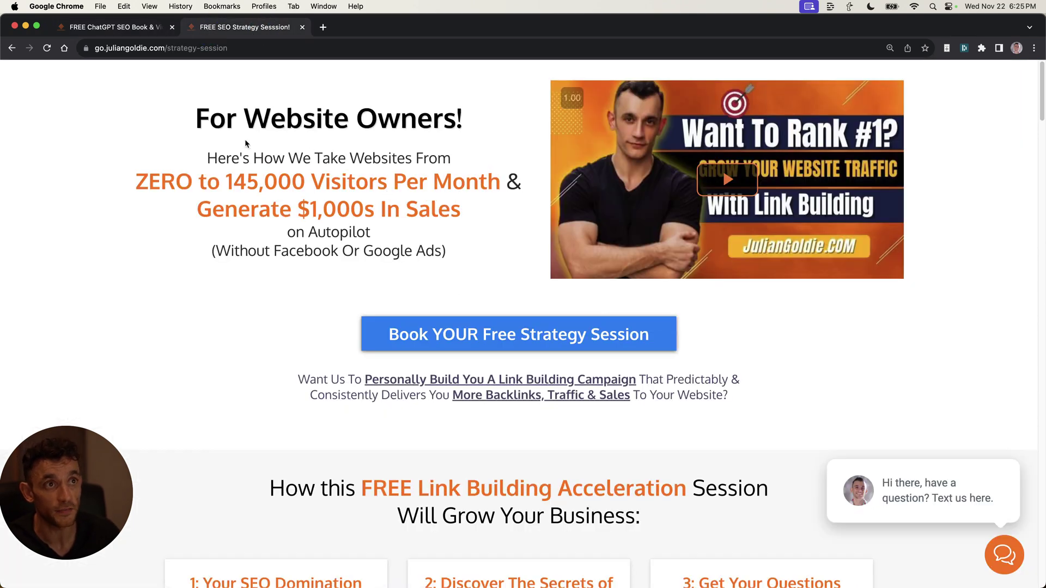
drag(202, 145, 467, 269)
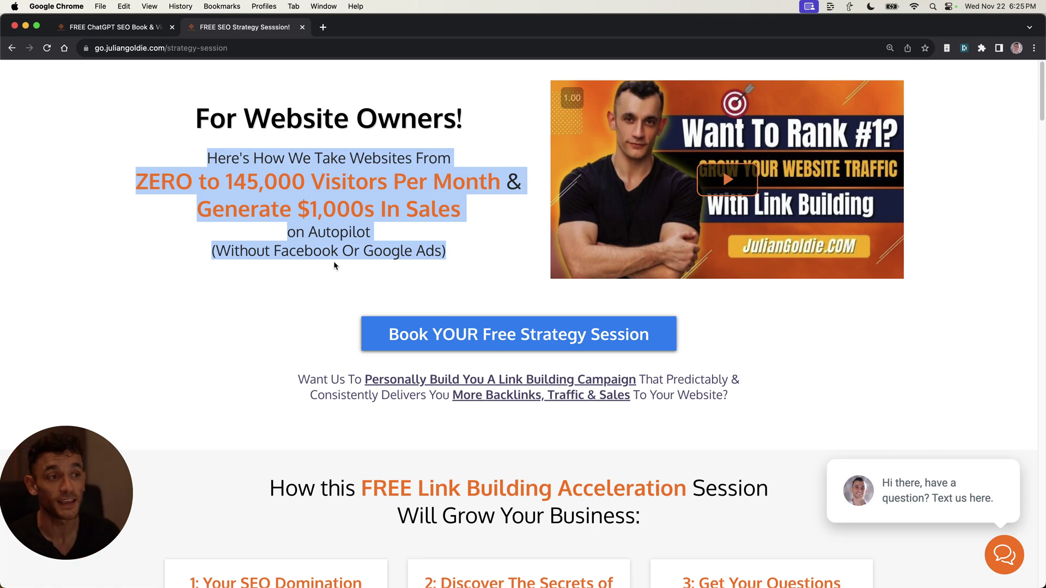
click(302, 327)
scroll(294, 272, down, 4)
drag(280, 178, 667, 208)
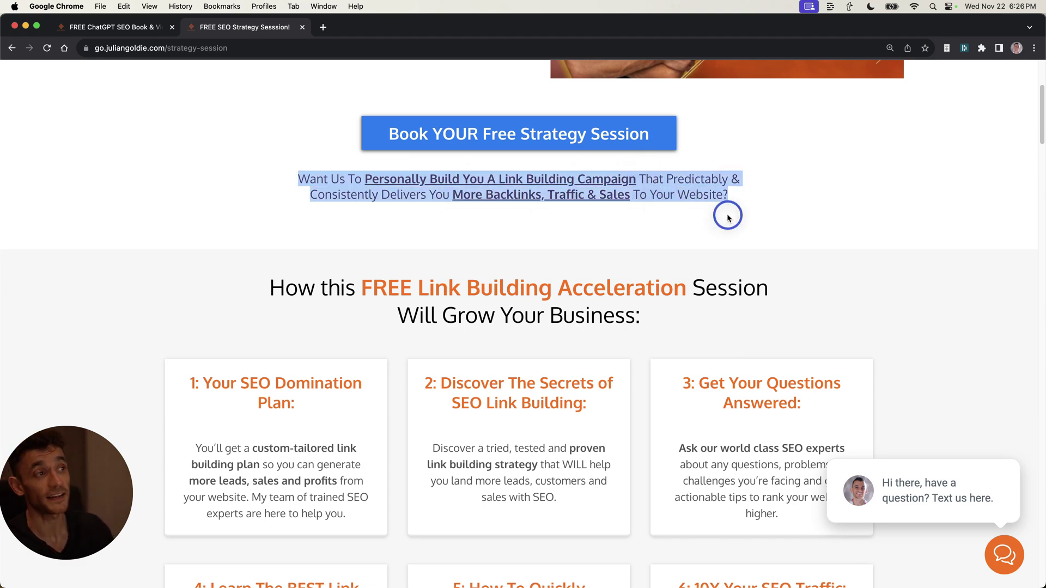
scroll(742, 203, up, 4)
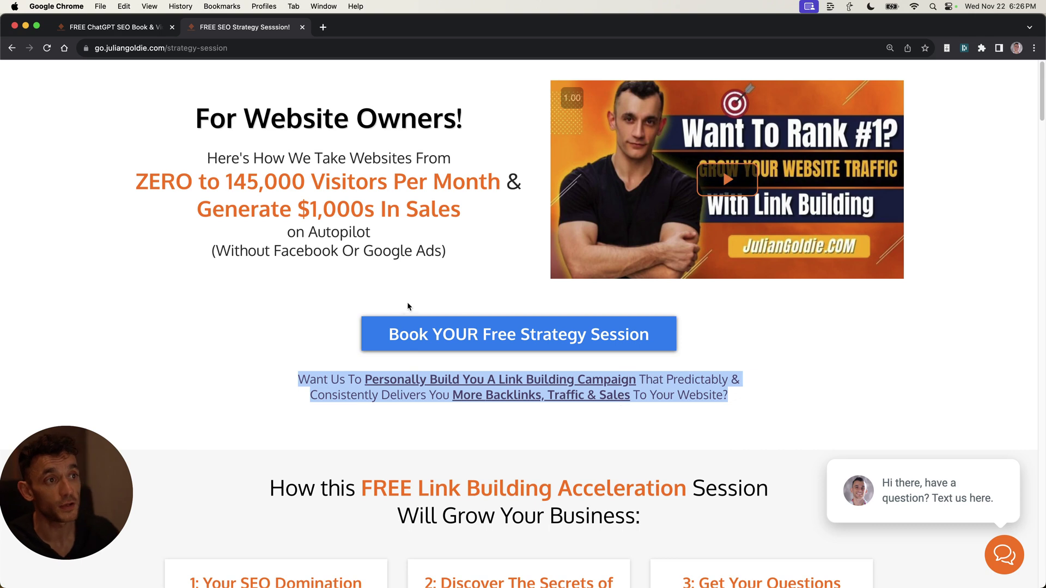
click(368, 298)
Highlight the Link Building session benefit card headings, including '3: Get Your Questions Answered'
scroll(497, 394, down, 5)
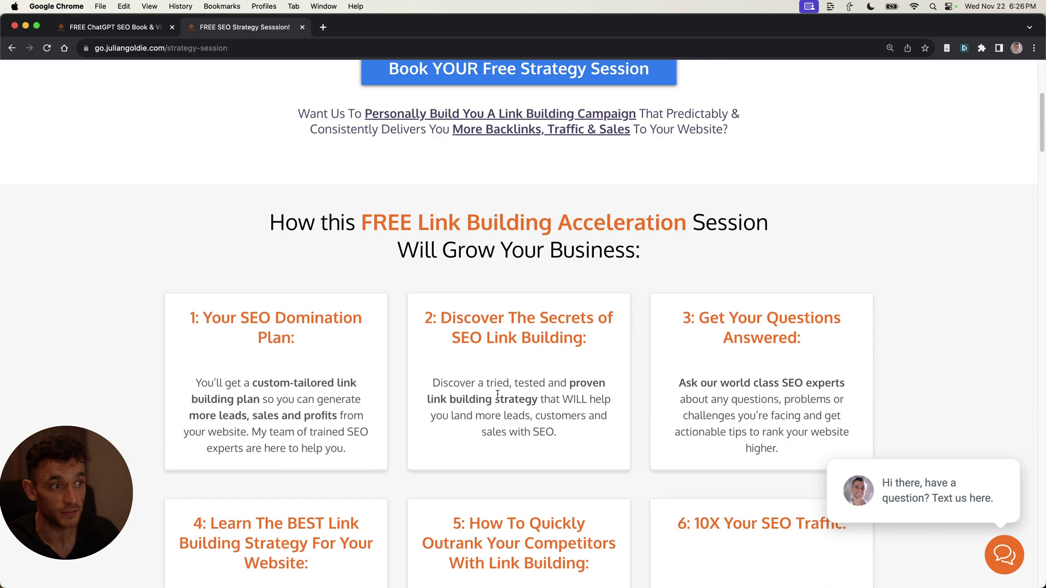
scroll(761, 295, down, 1)
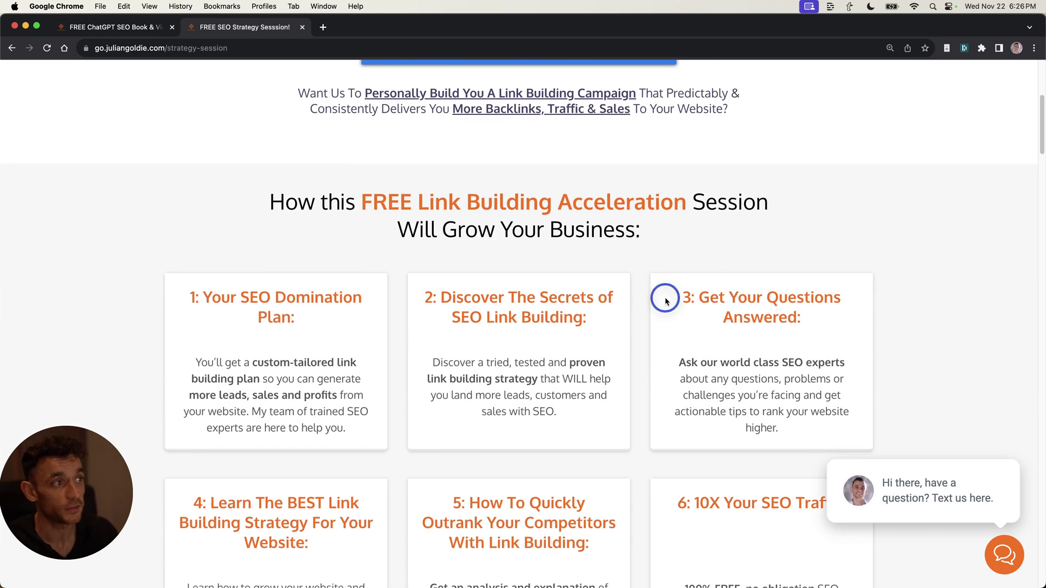
drag(665, 301, 800, 323)
drag(434, 489, 595, 527)
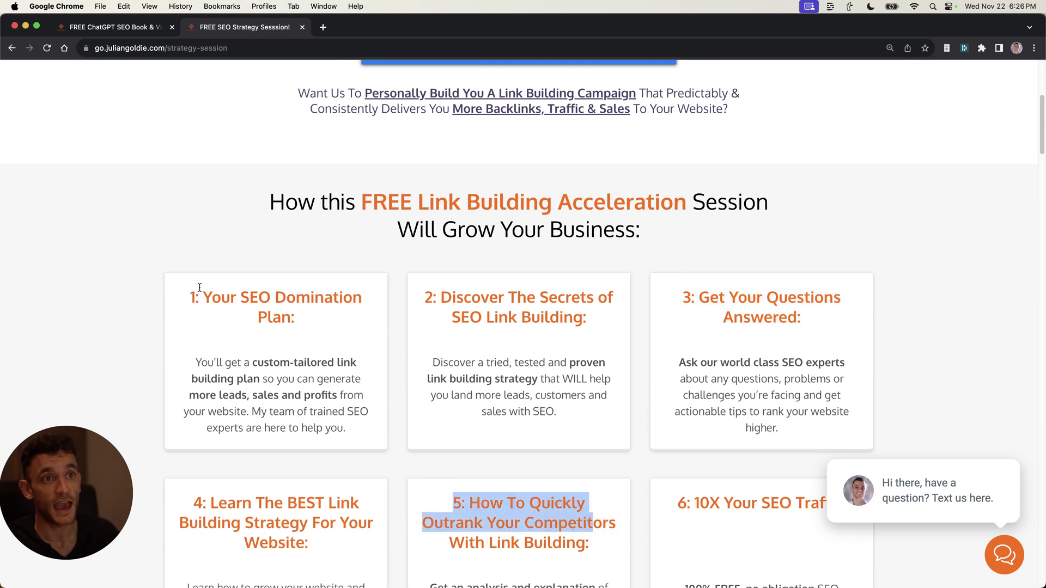
drag(199, 287, 329, 320)
click(329, 319)
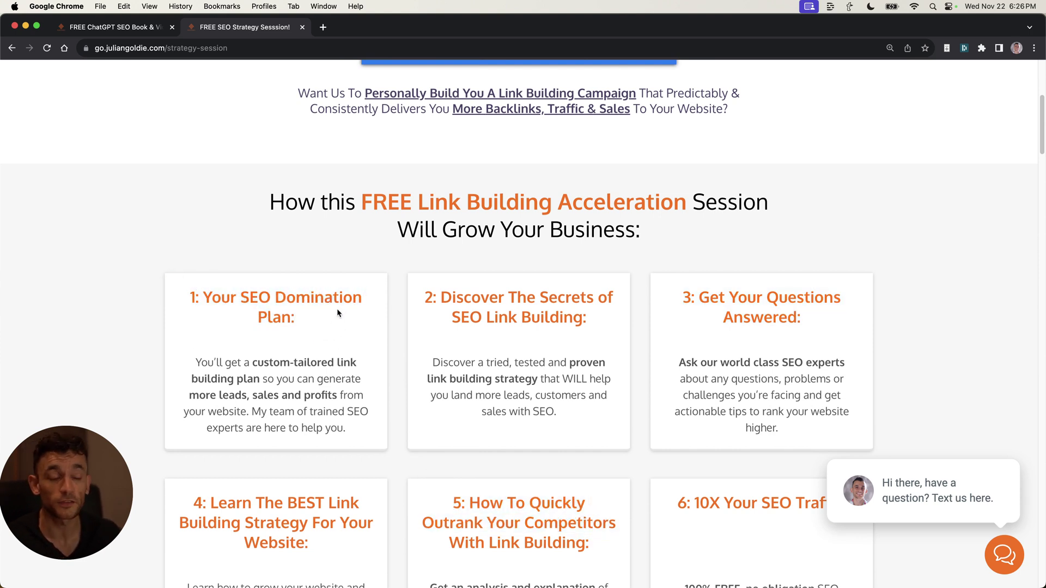